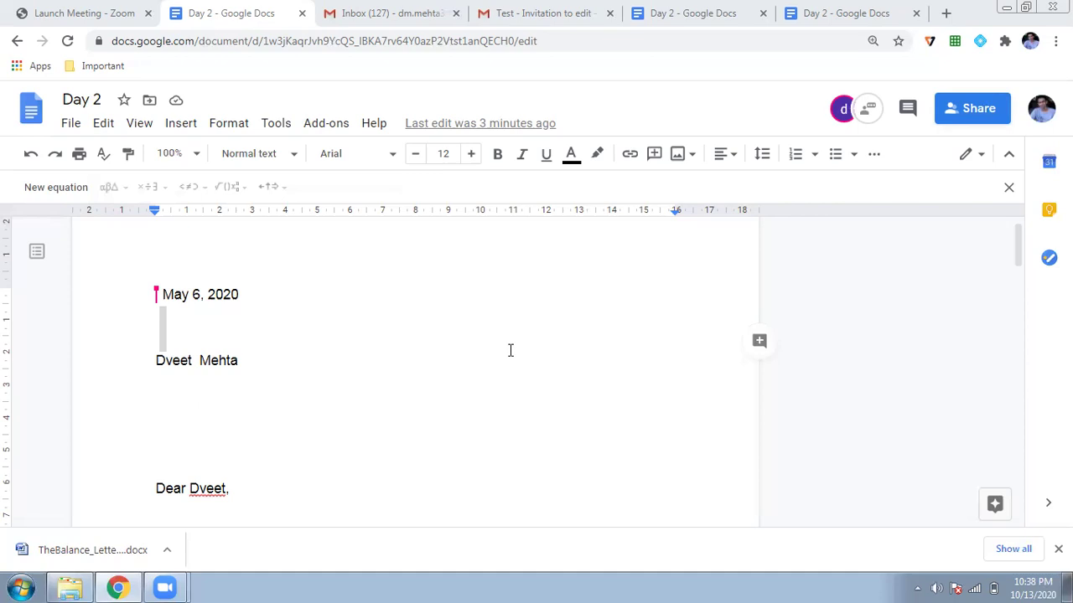
Step: Switch to Gmail, find Docs among the available Google apps, and return to the Day 2 document
click(426, 23)
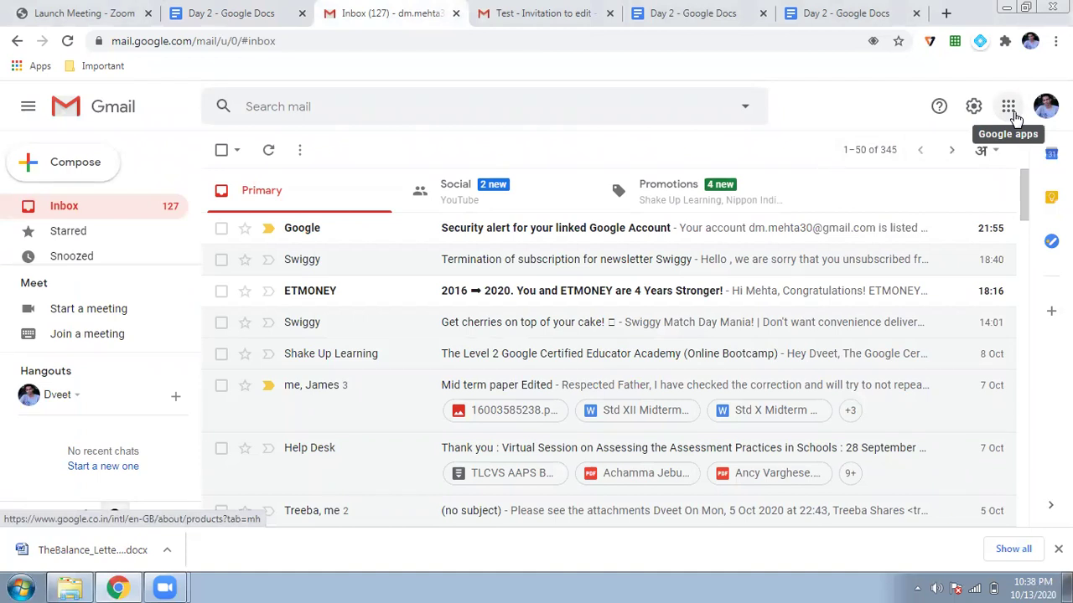
click(1009, 109)
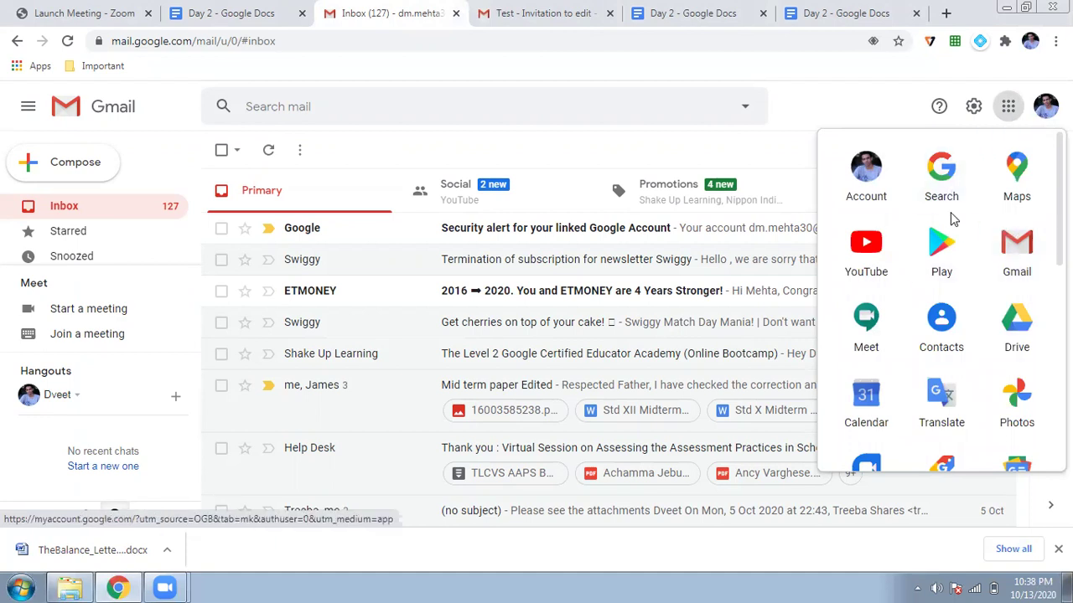
scroll(950, 216, down, 3)
scroll(952, 219, down, 1)
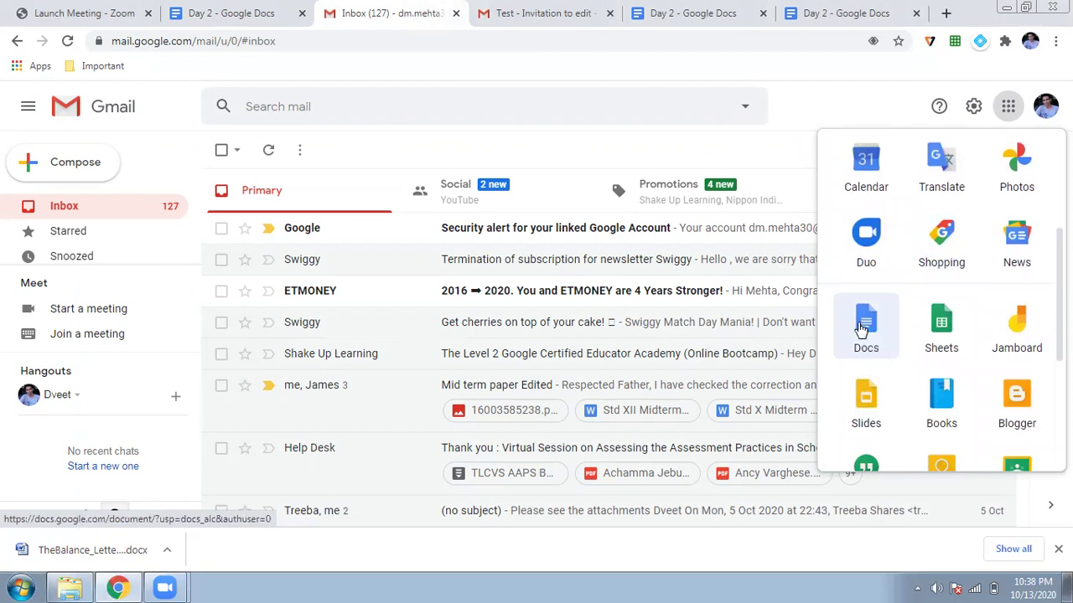
click(251, 17)
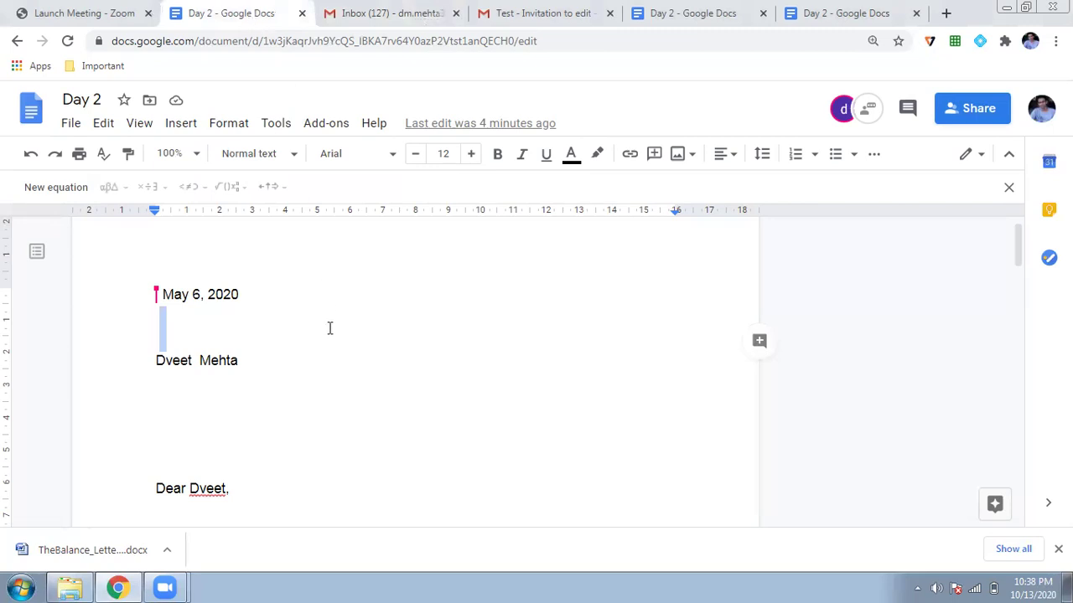
Step: Look over the document's title and read through the body of the resignation letter
click(97, 100)
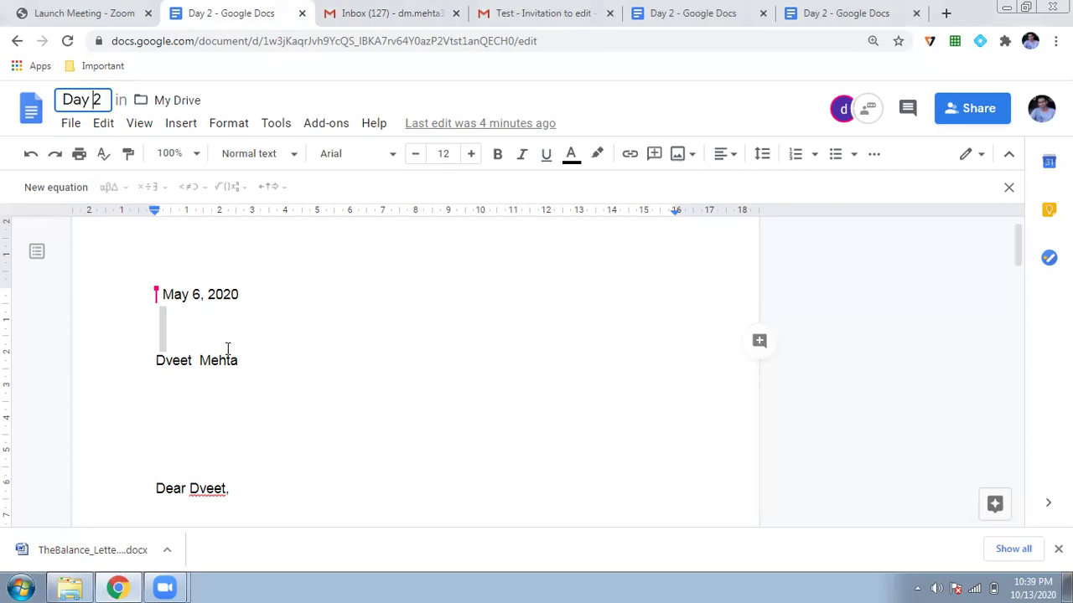
scroll(227, 348, down, 3)
scroll(227, 349, down, 6)
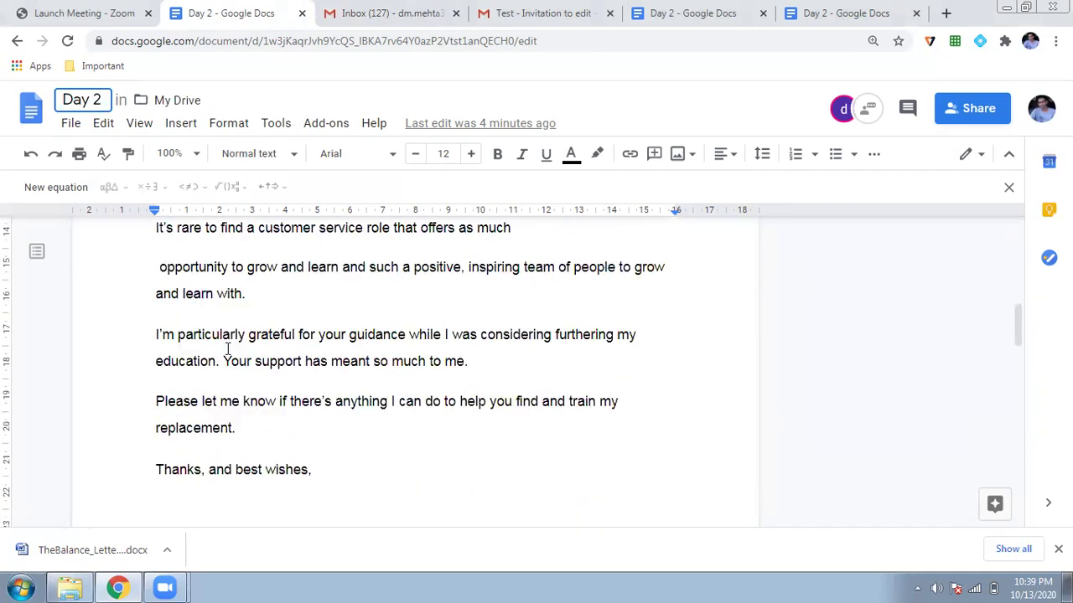
scroll(227, 349, down, 3)
scroll(227, 348, up, 5)
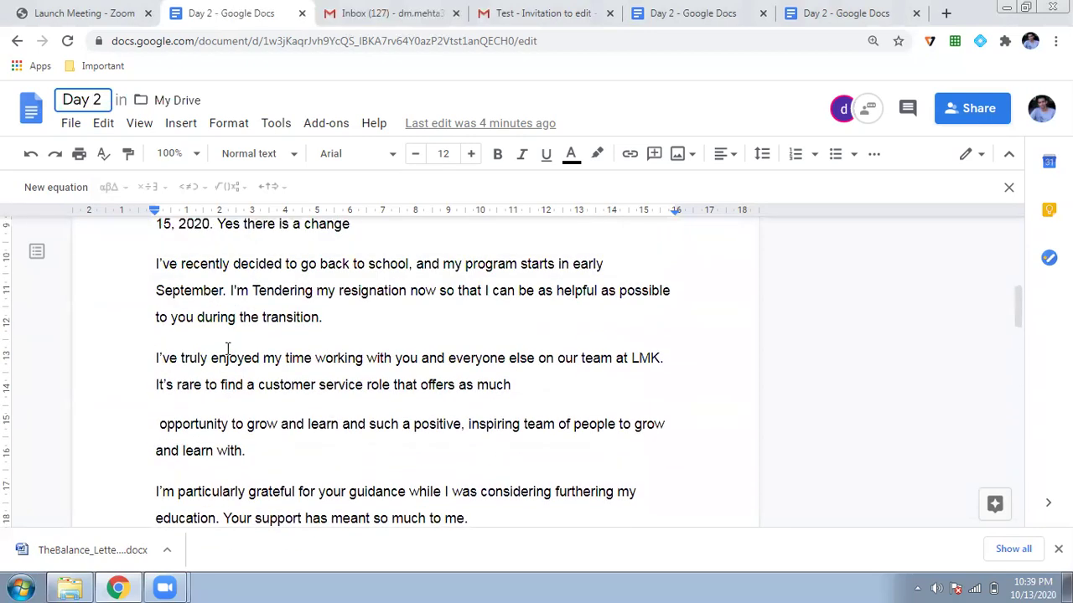
scroll(357, 359, up, 2)
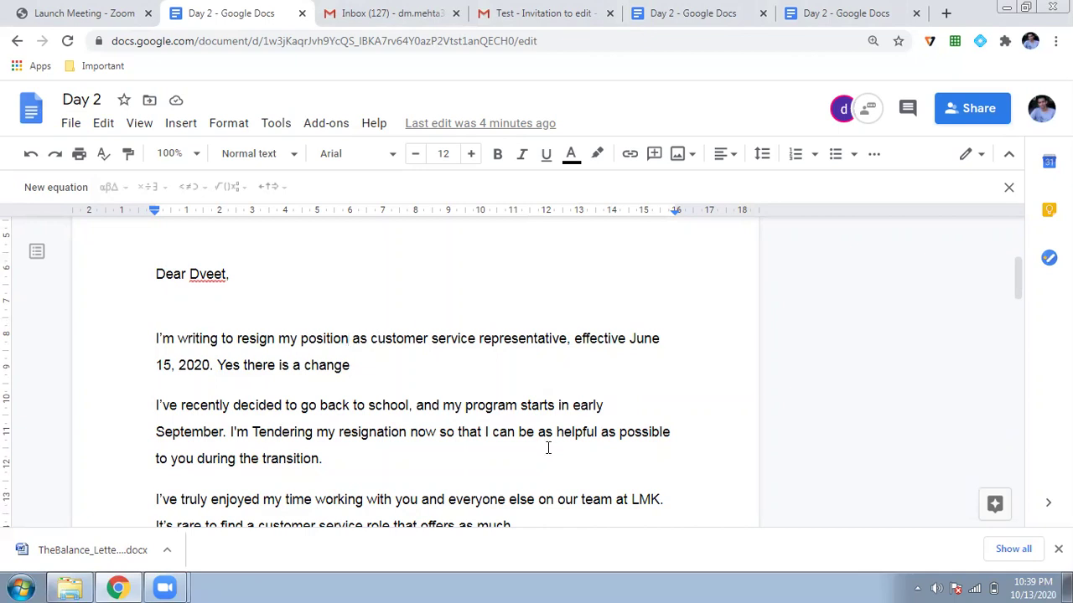
Step: Misspell "position" as "positino" in the letter's first sentence
key(BackSpace)
key(BackSpace)
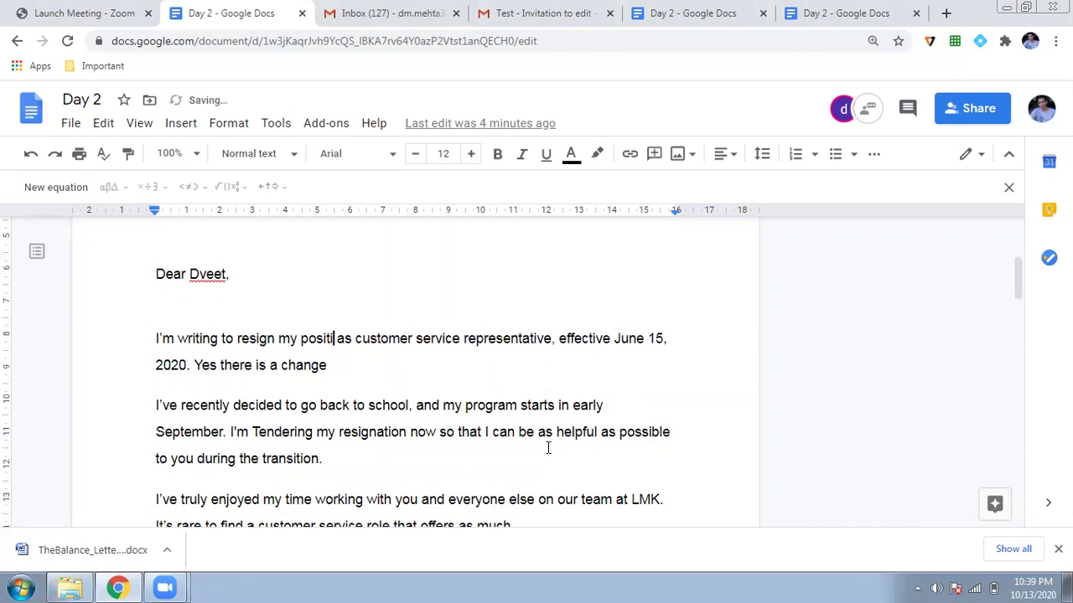
text(no)
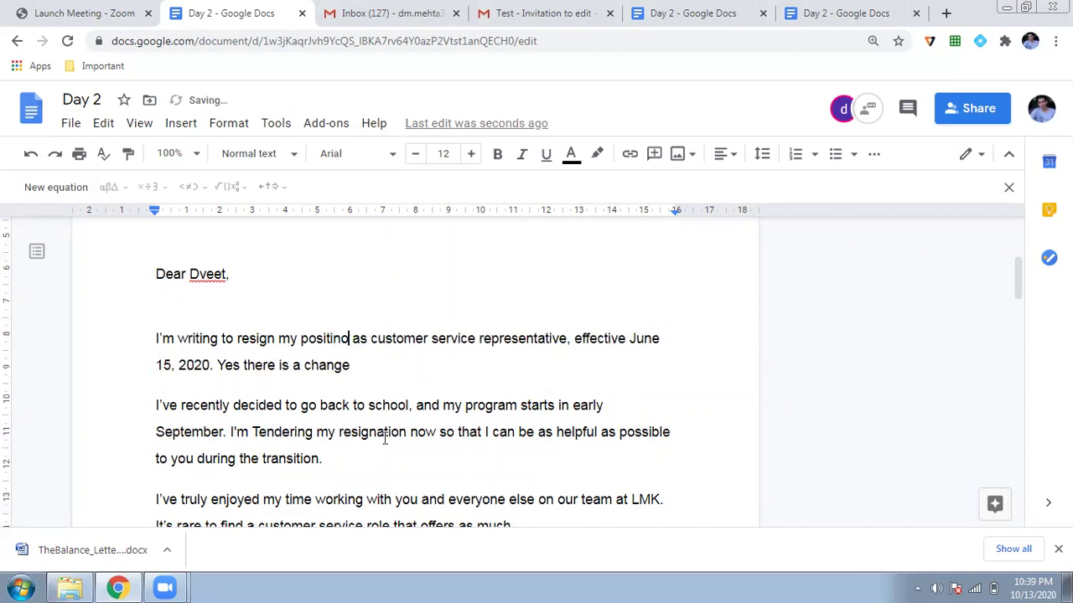
Step: Shorten "resignation" to "resign" in the second paragraph of the letter
click(406, 434)
key(BackSpace)
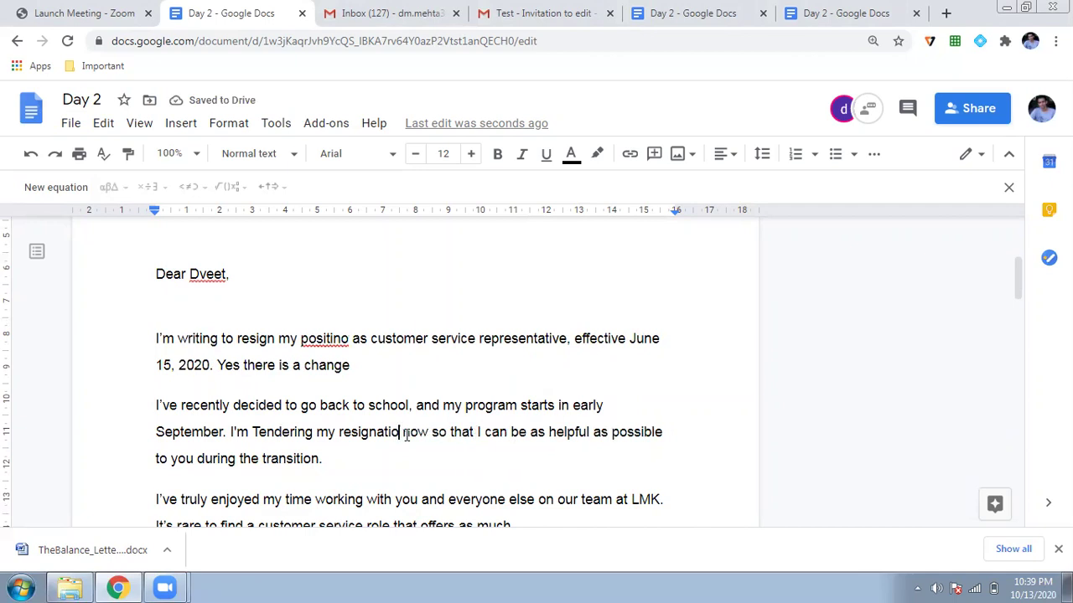
key(BackSpace)
key(BackSpace)
key(BackSpace)
key(BackSpace)
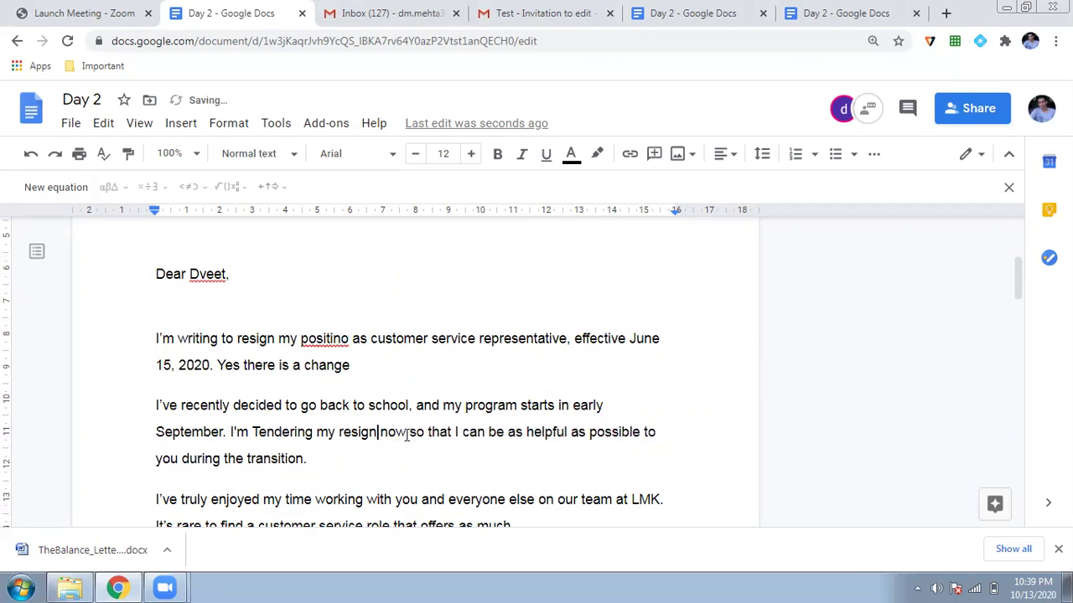
Step: Misspell "helpful" as "helpfluf" in the second paragraph of the letter
scroll(406, 434, down, 1)
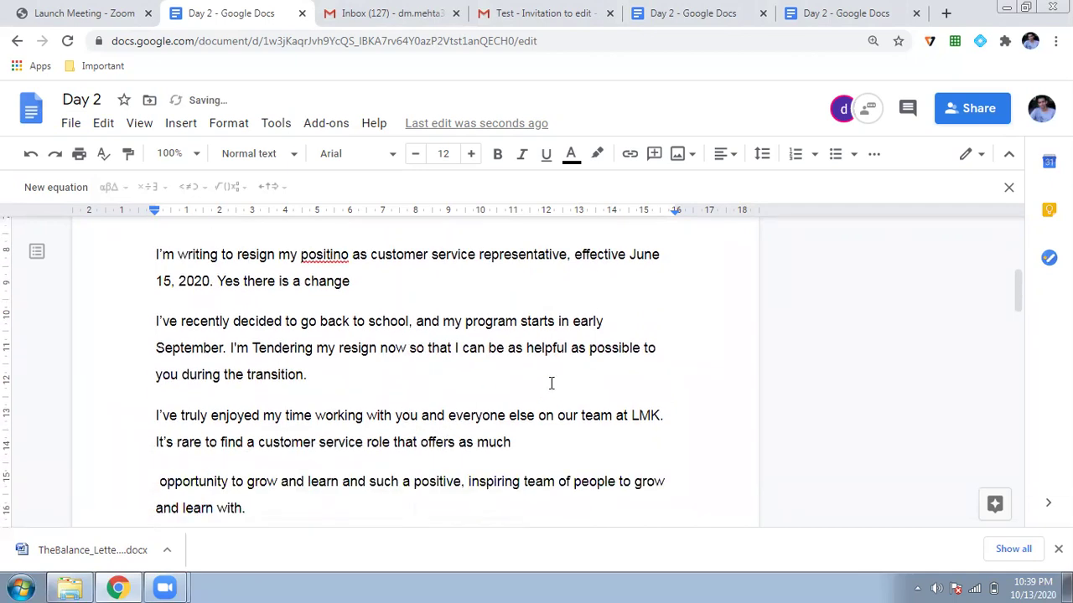
click(567, 352)
key(BackSpace)
key(BackSpace)
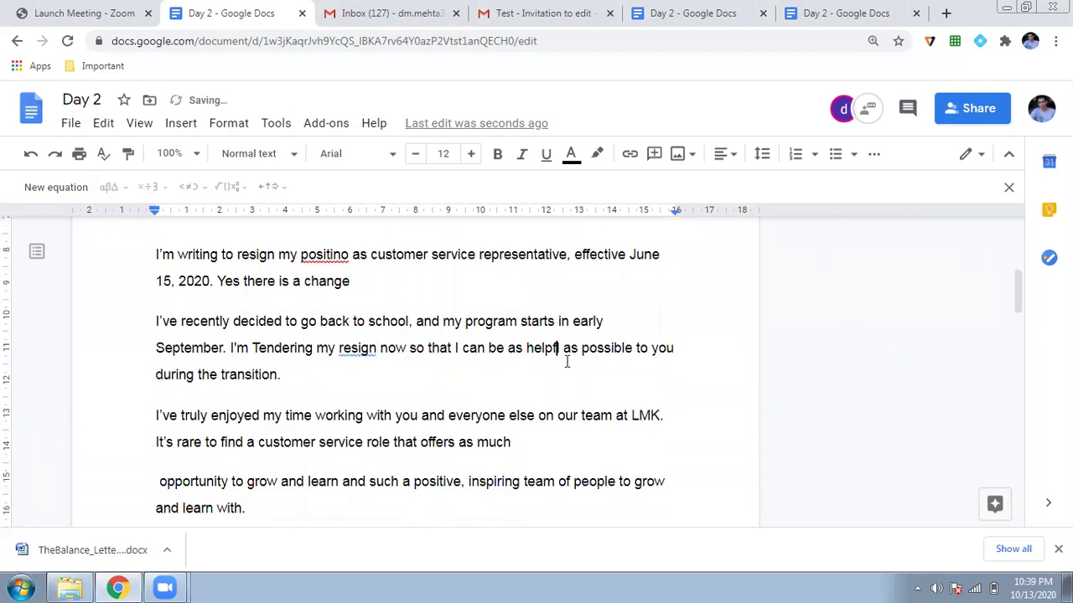
key(BackSpace)
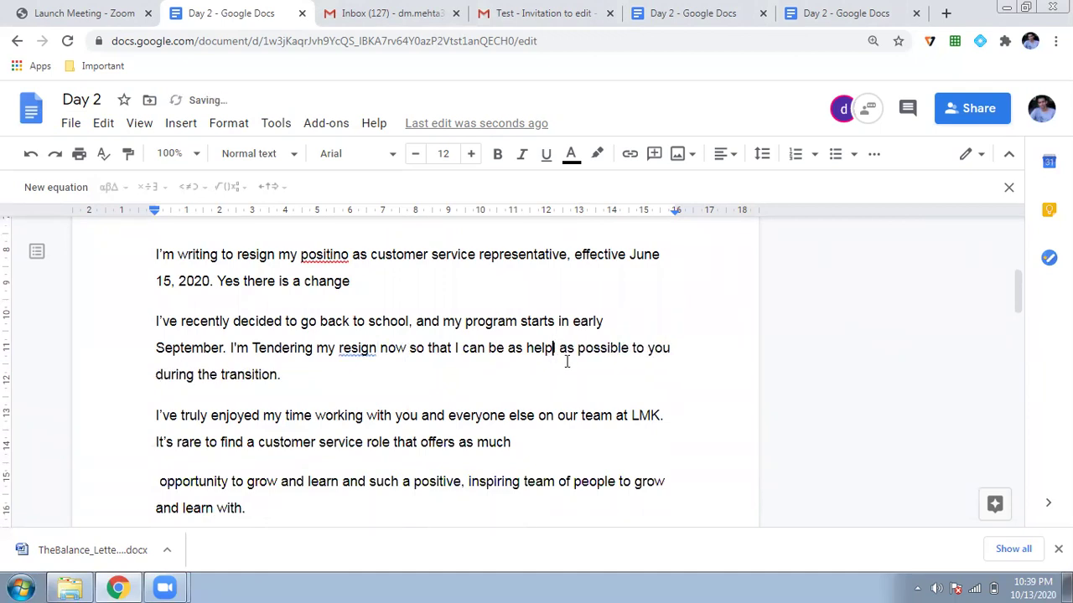
text(f)
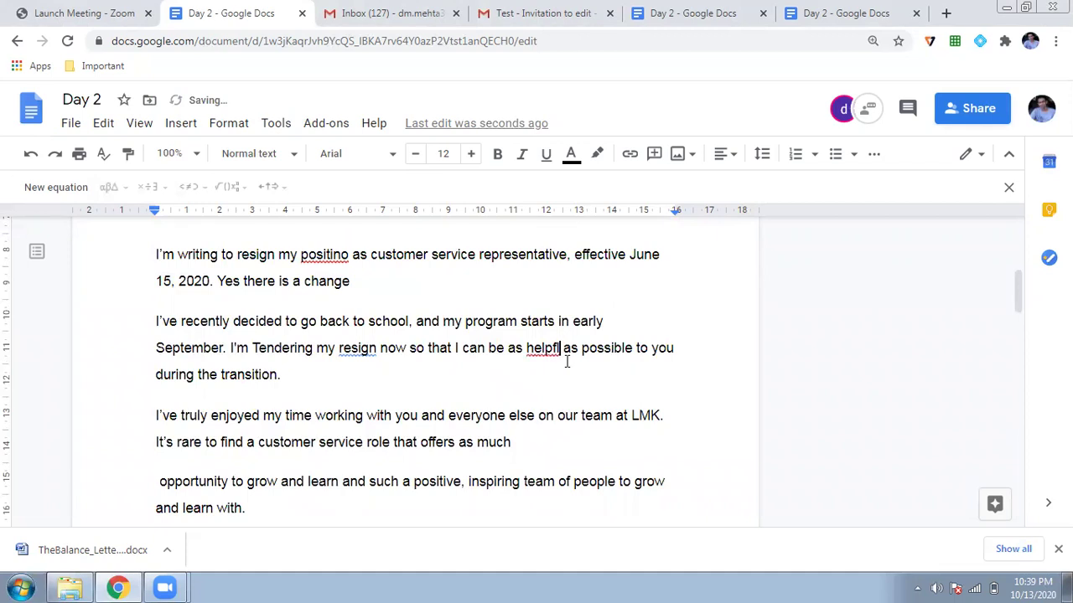
text(luf)
Step: Shorten "Tendering" to "Tender" in the second paragraph of the letter
click(317, 349)
key(BackSpace)
key(BackSpace)
key(BackSpace)
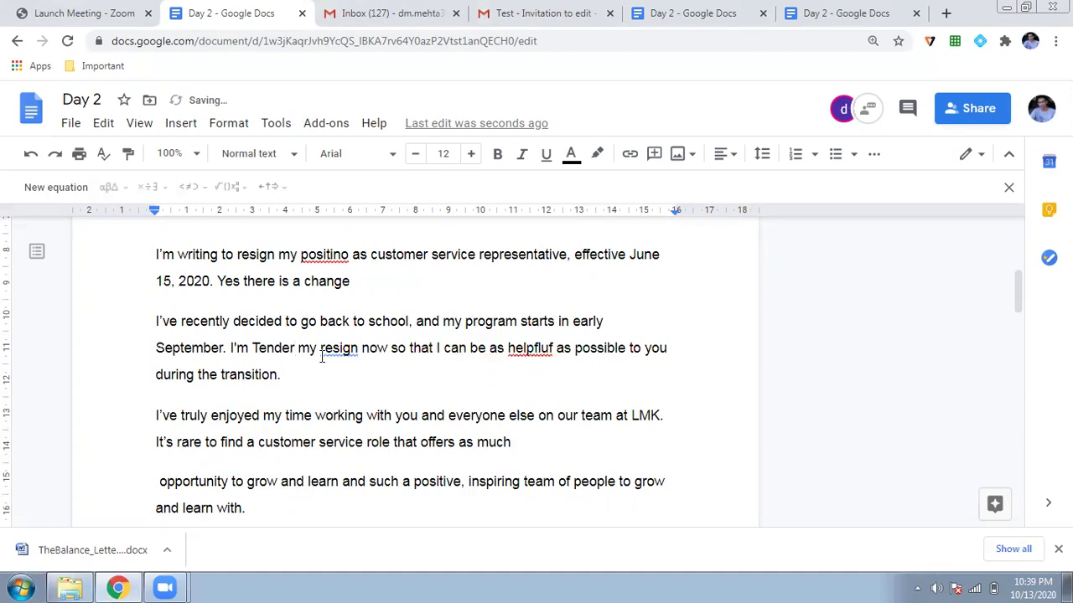
Step: Run a spelling and grammar check, skip the suggestion for the greeting's name, and correct "positino" to "position"
scroll(321, 356, down, 1)
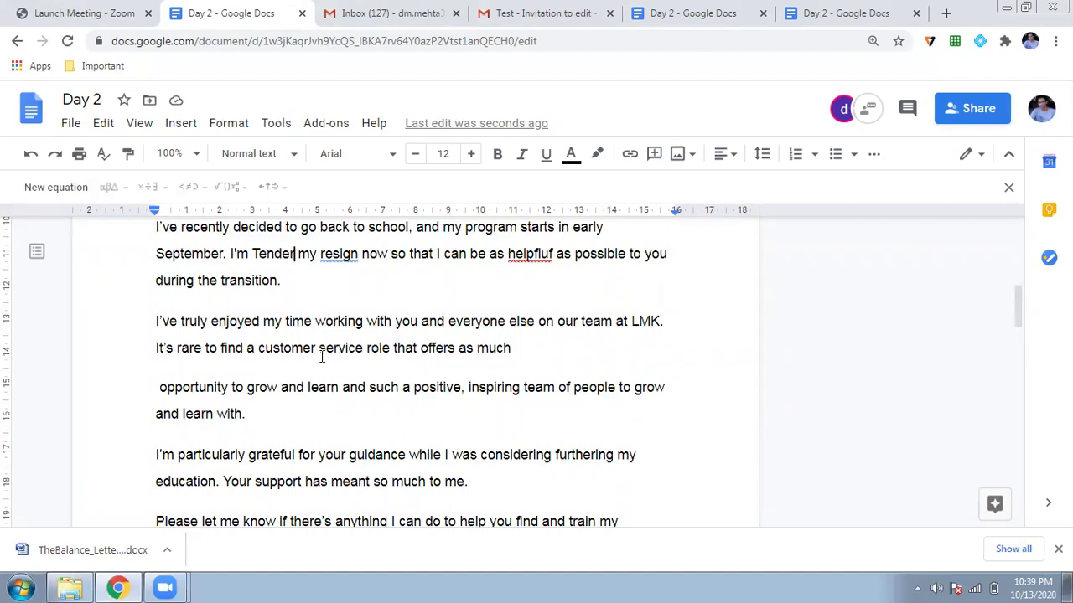
scroll(321, 356, up, 2)
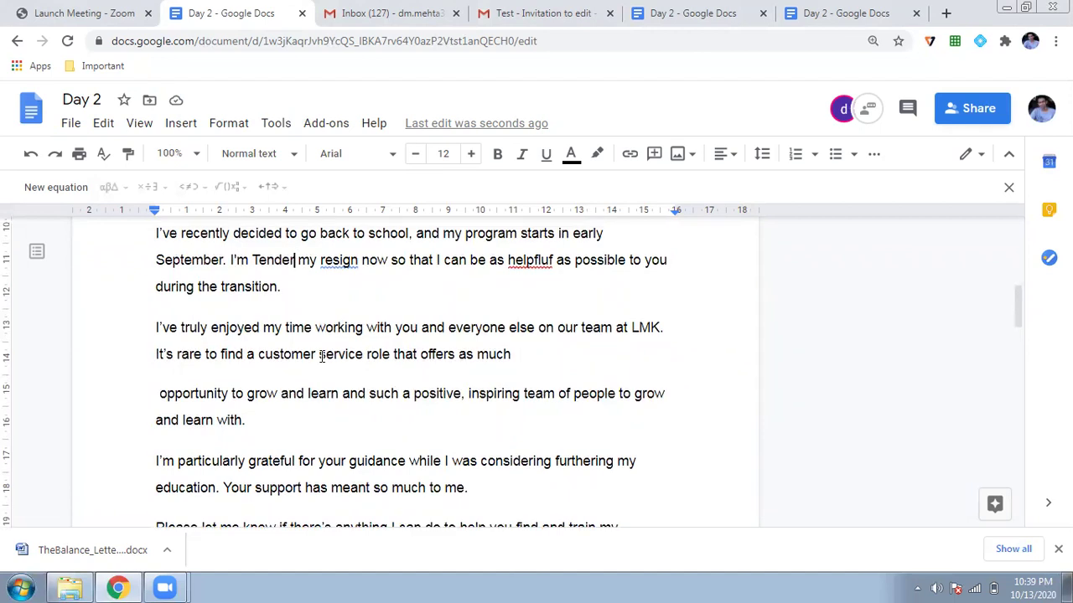
scroll(321, 356, up, 1)
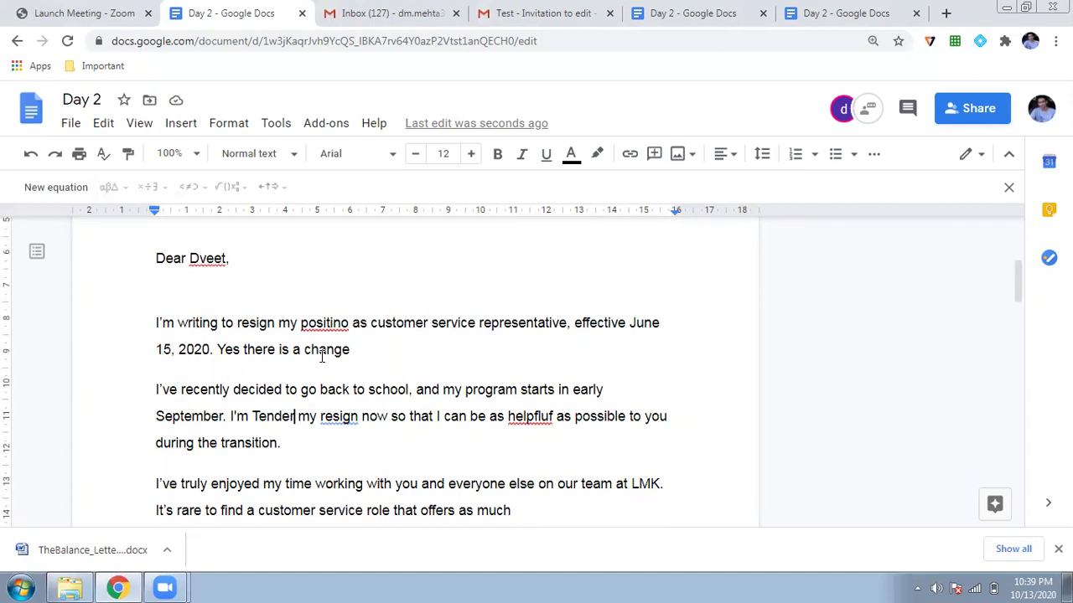
click(277, 125)
mouse_move(361, 155)
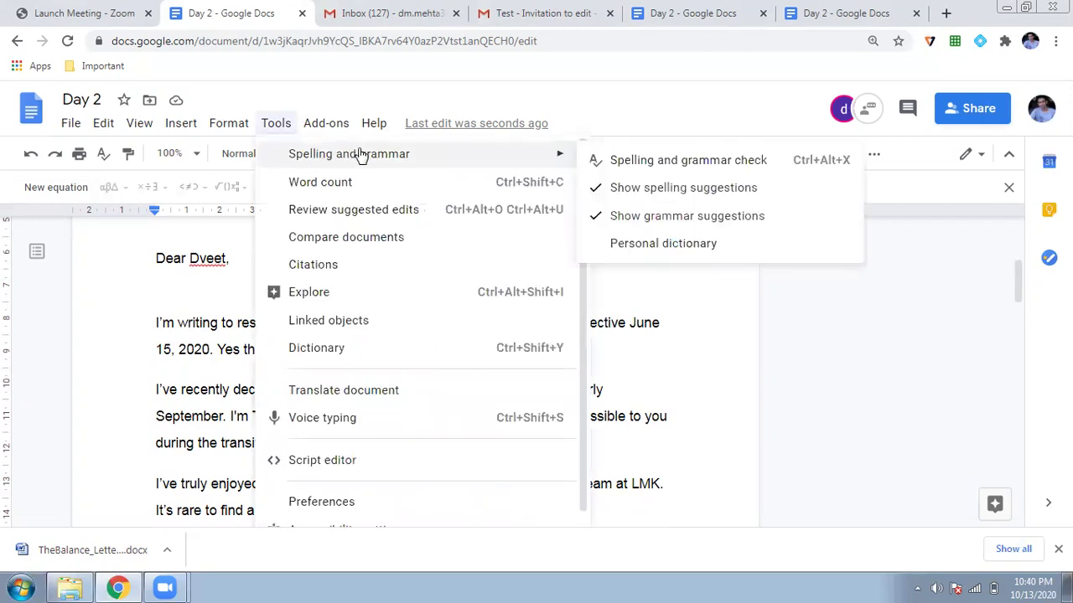
click(608, 161)
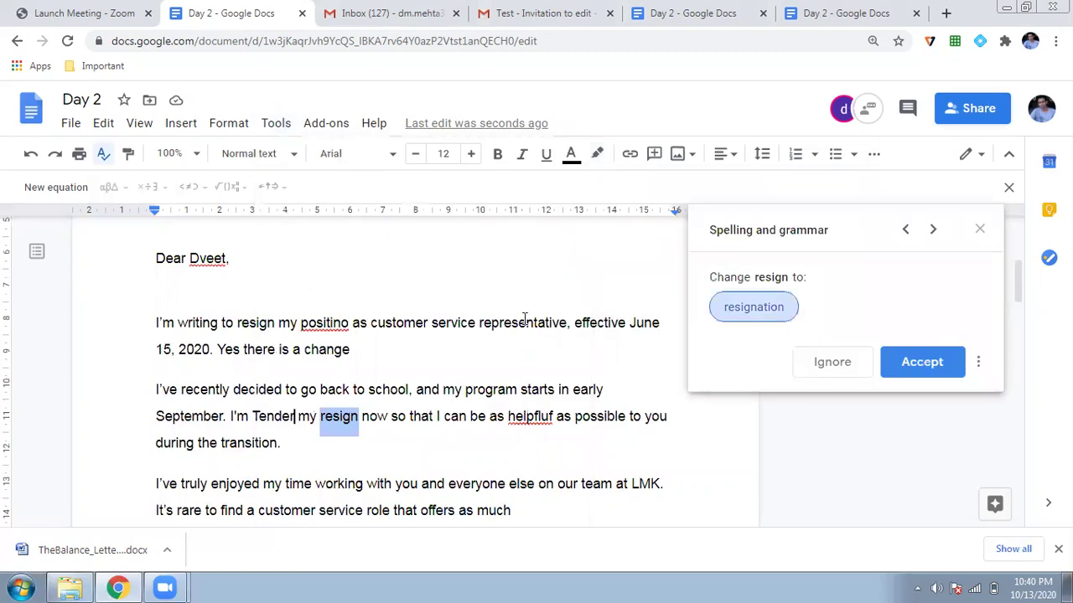
click(905, 228)
click(905, 229)
click(900, 242)
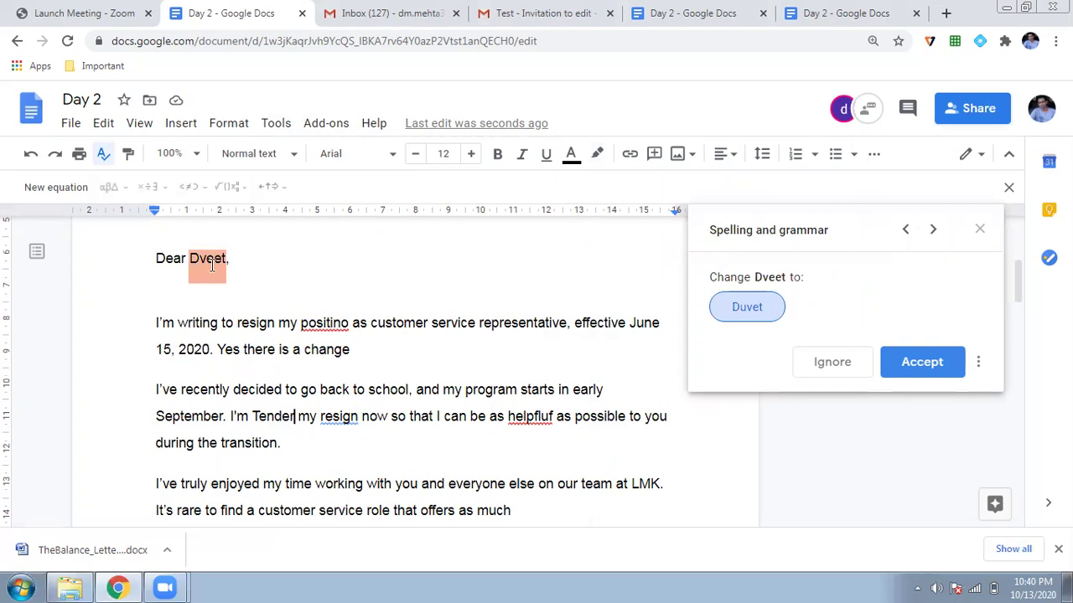
click(933, 235)
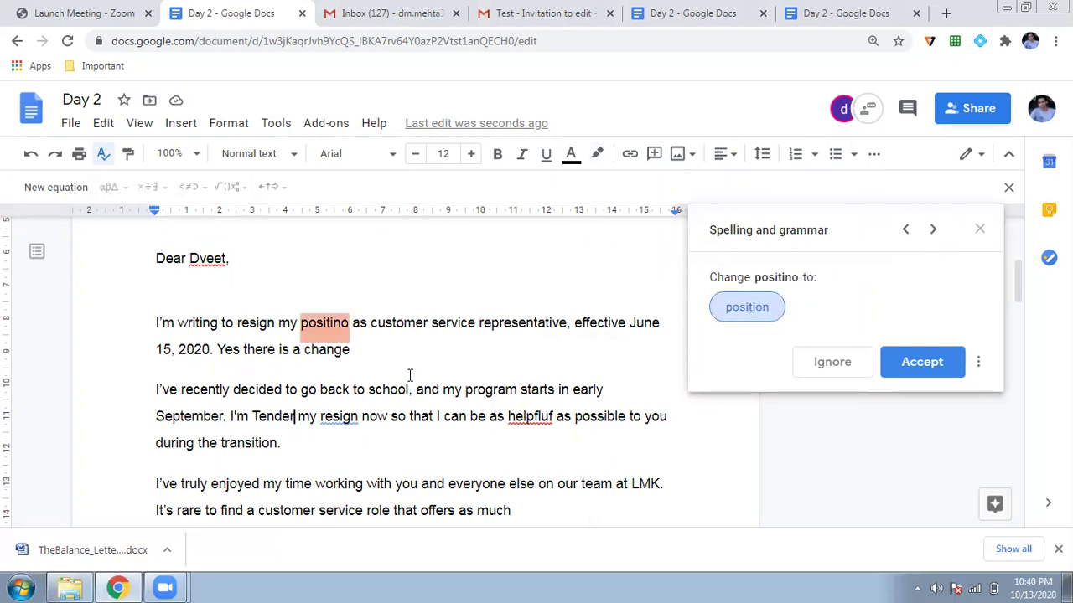
click(934, 364)
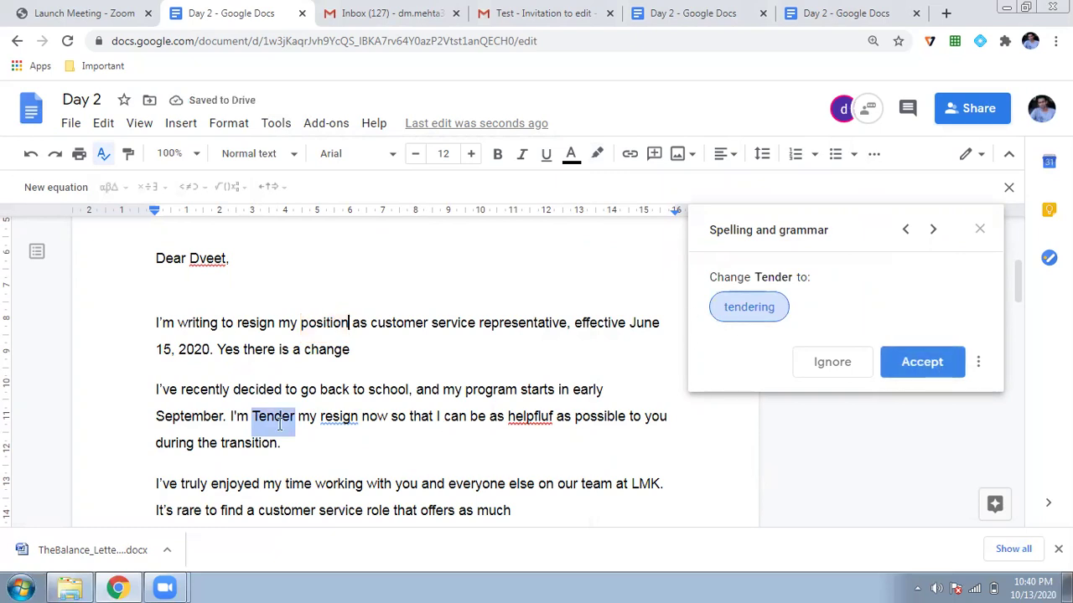
Step: Accept the corrections "tendering", "resignation" and "helpful" in the second paragraph and close the spelling and grammar check
click(922, 362)
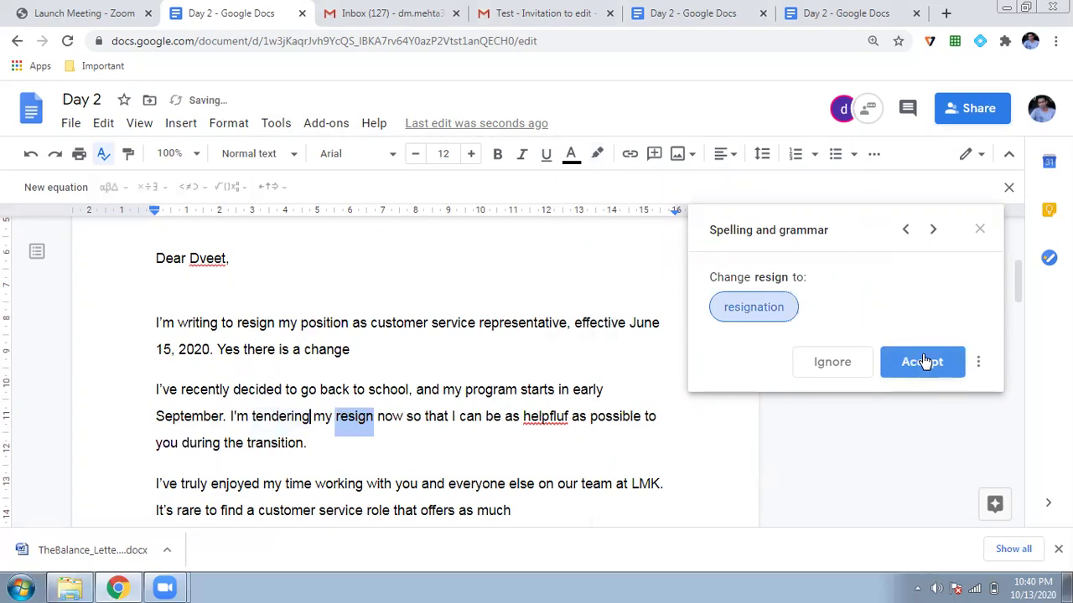
click(922, 362)
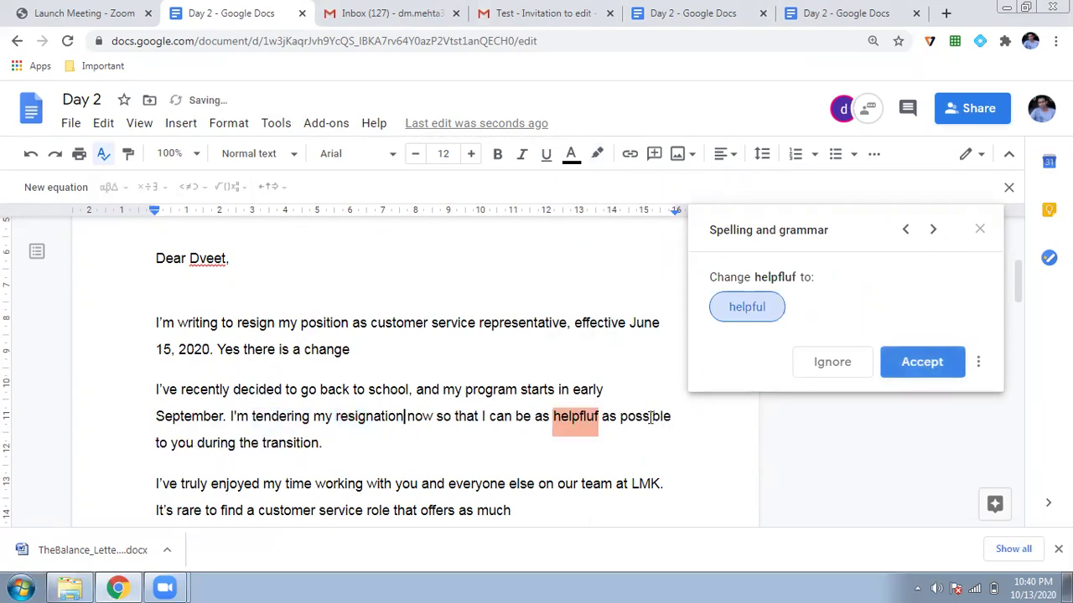
click(922, 362)
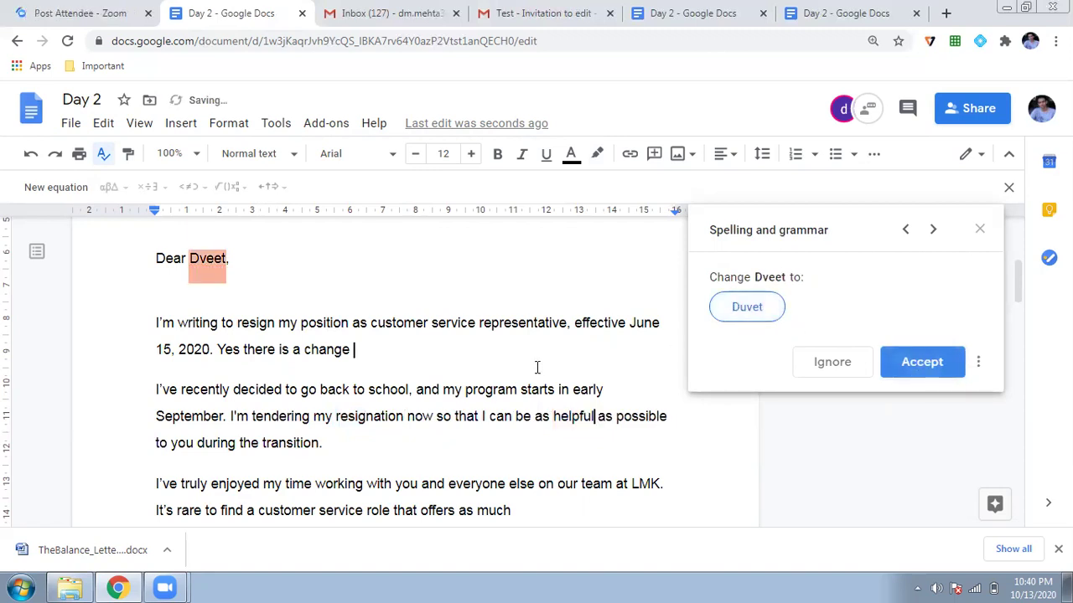
click(980, 228)
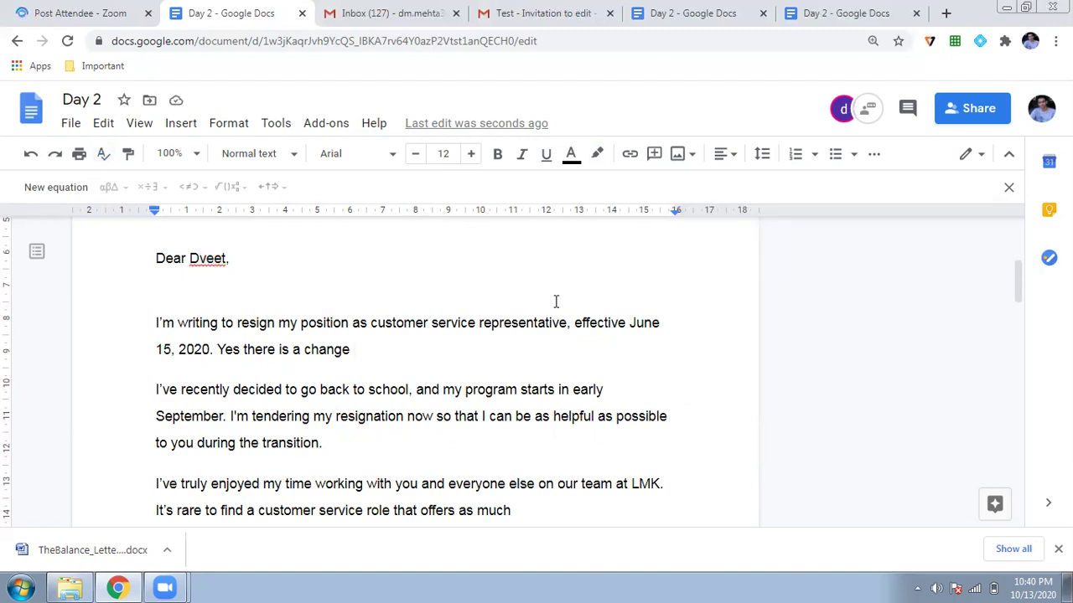
click(281, 124)
mouse_move(297, 134)
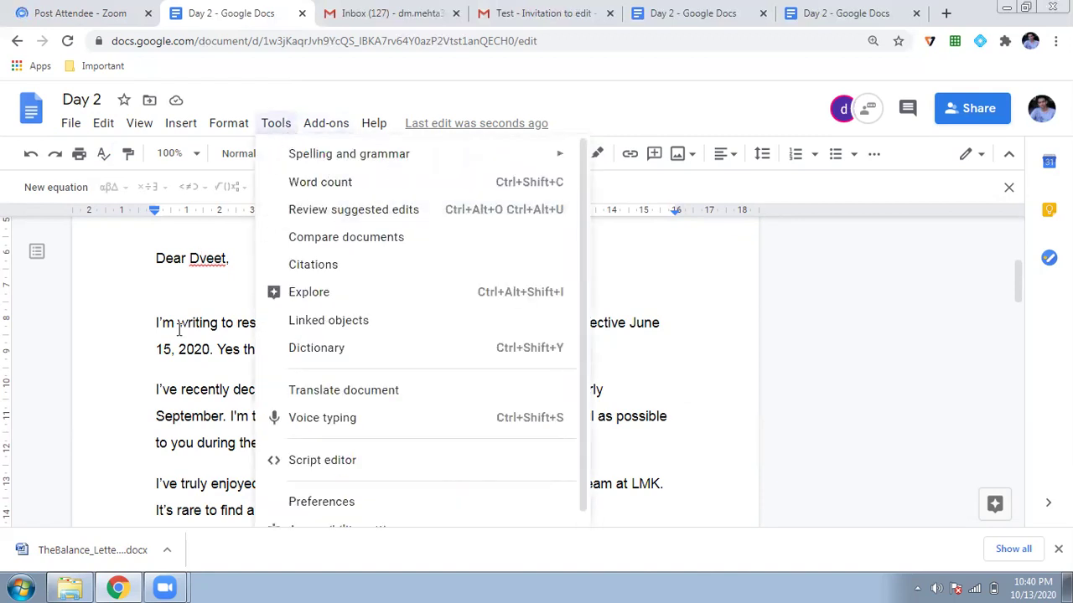
click(196, 309)
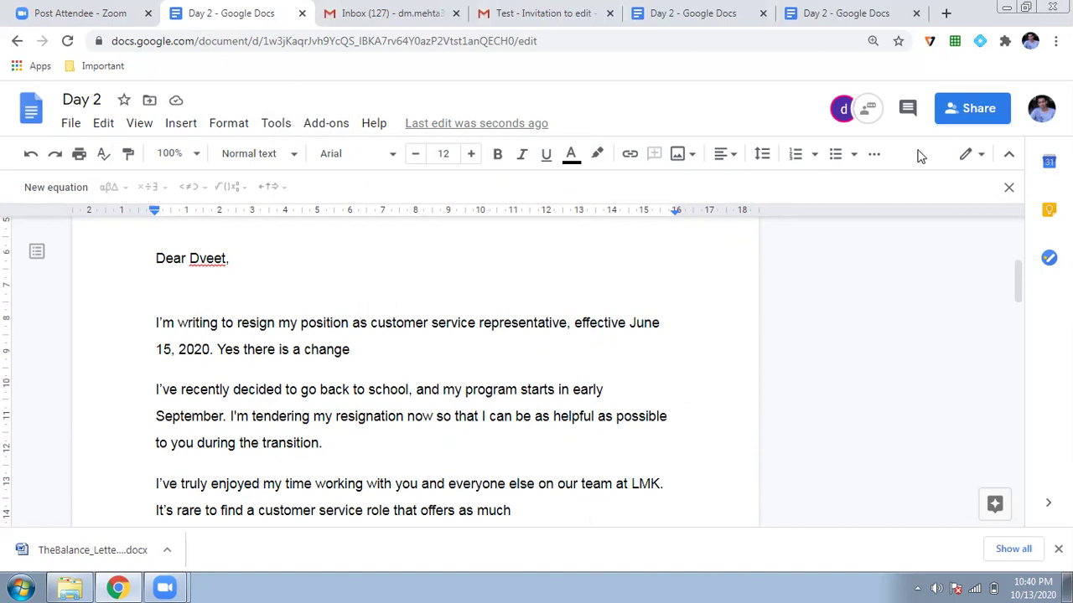
Step: Review the document's sharing settings and the access roles available for the existing collaborator, leaving the role as Editor
click(952, 116)
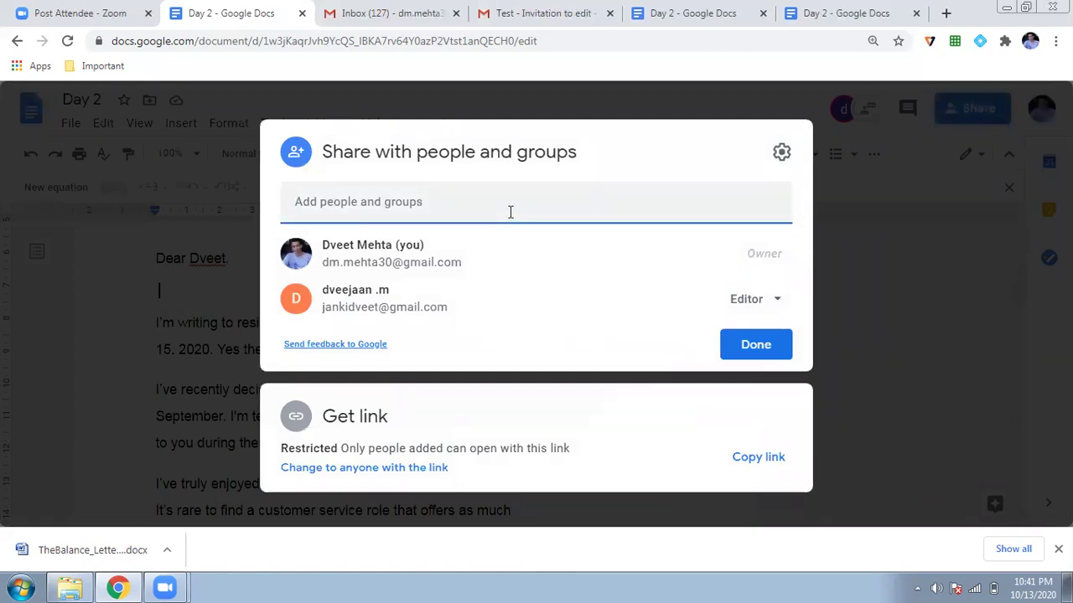
click(748, 306)
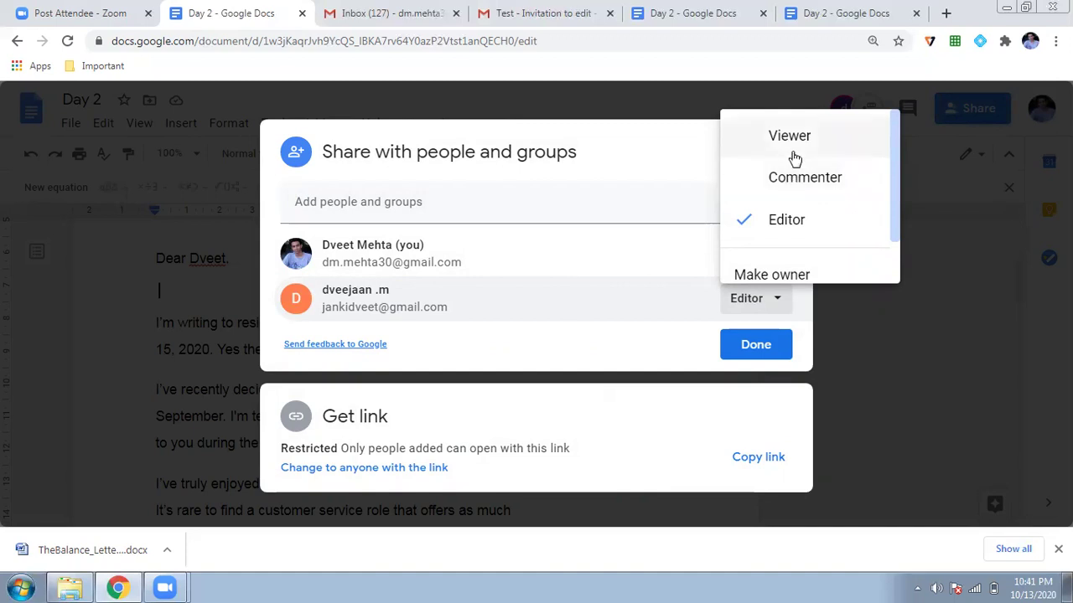
click(755, 344)
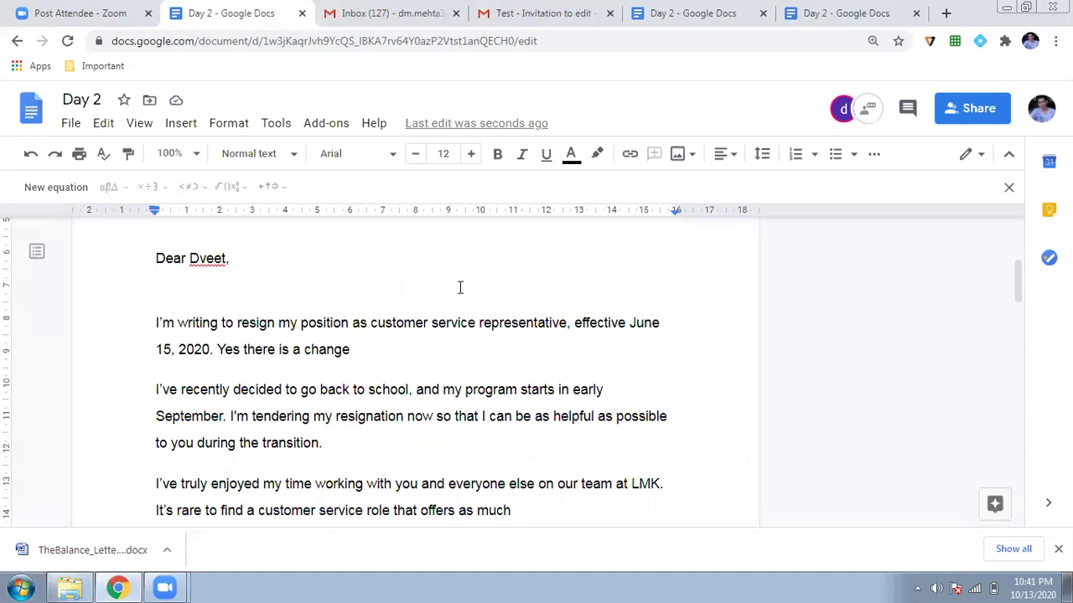
Step: Open the shared Day 2 document under the collaborator's Google account and acknowledge the signed-in account notice
click(572, 13)
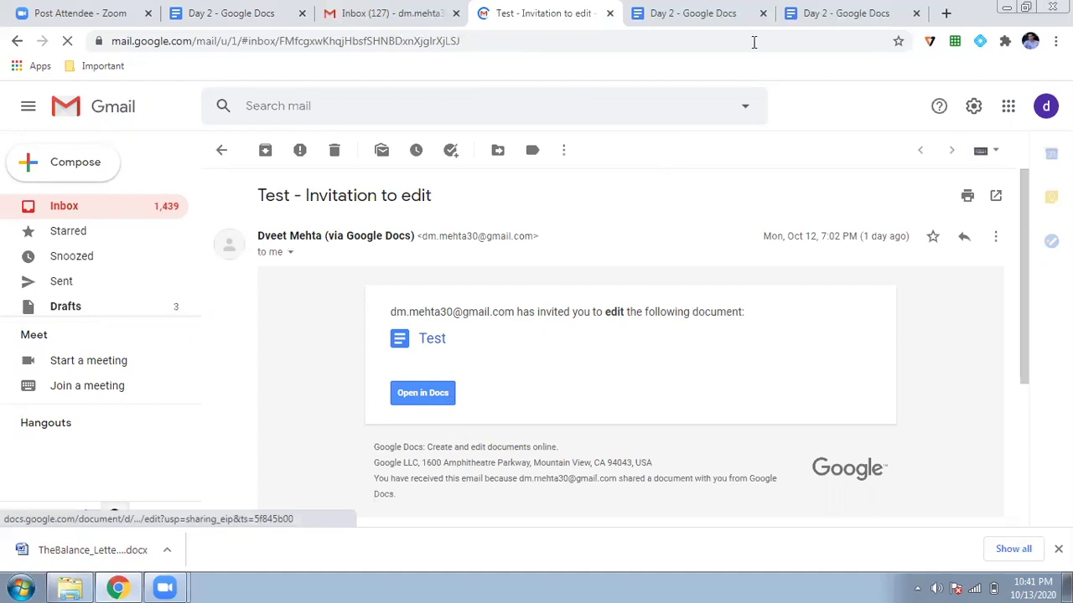
click(719, 17)
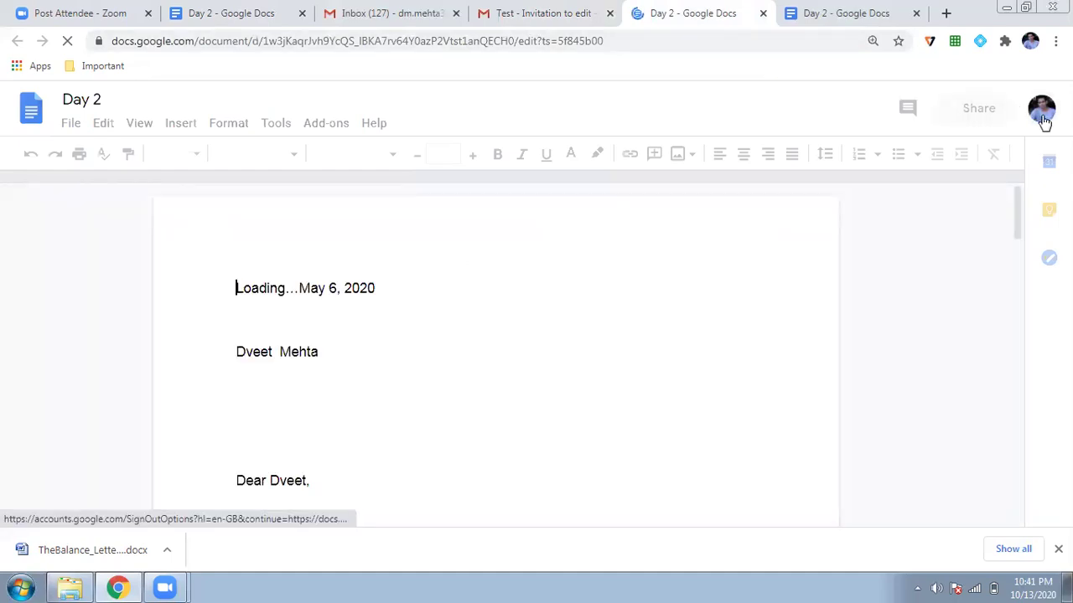
click(1042, 118)
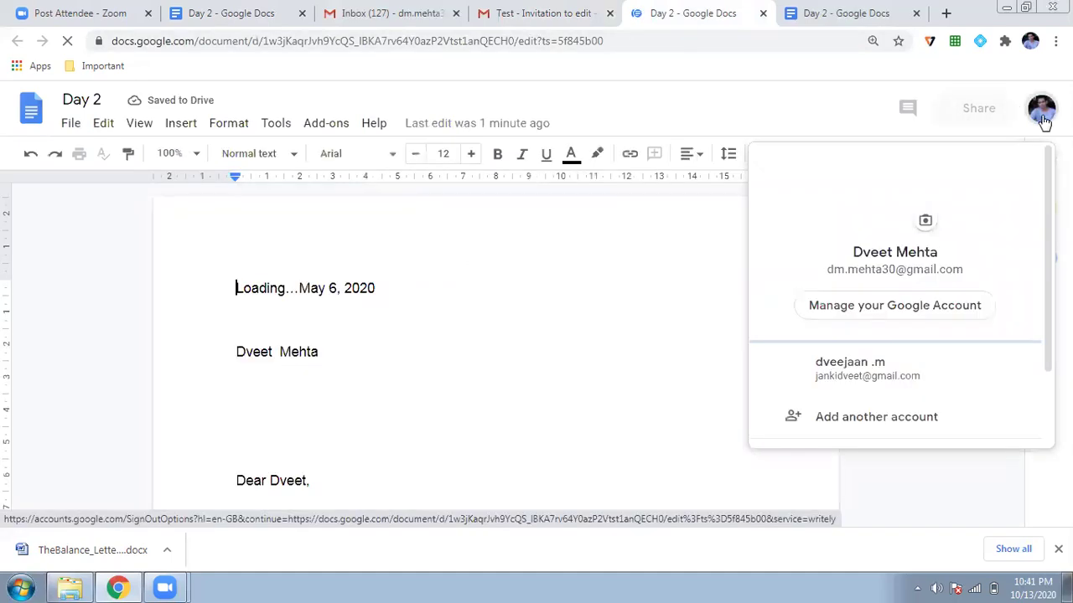
click(897, 369)
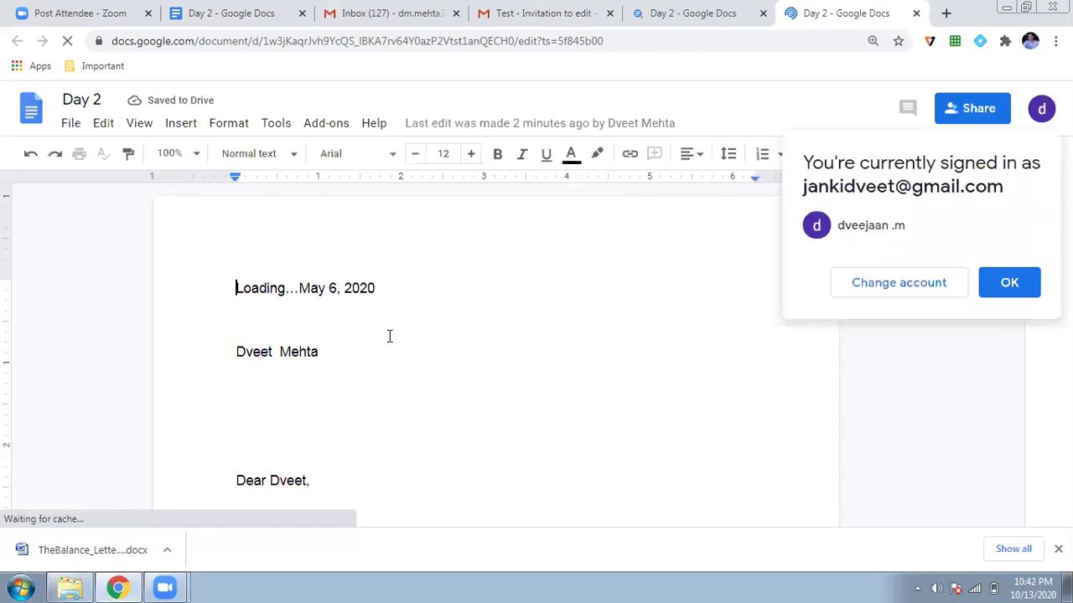
click(1005, 294)
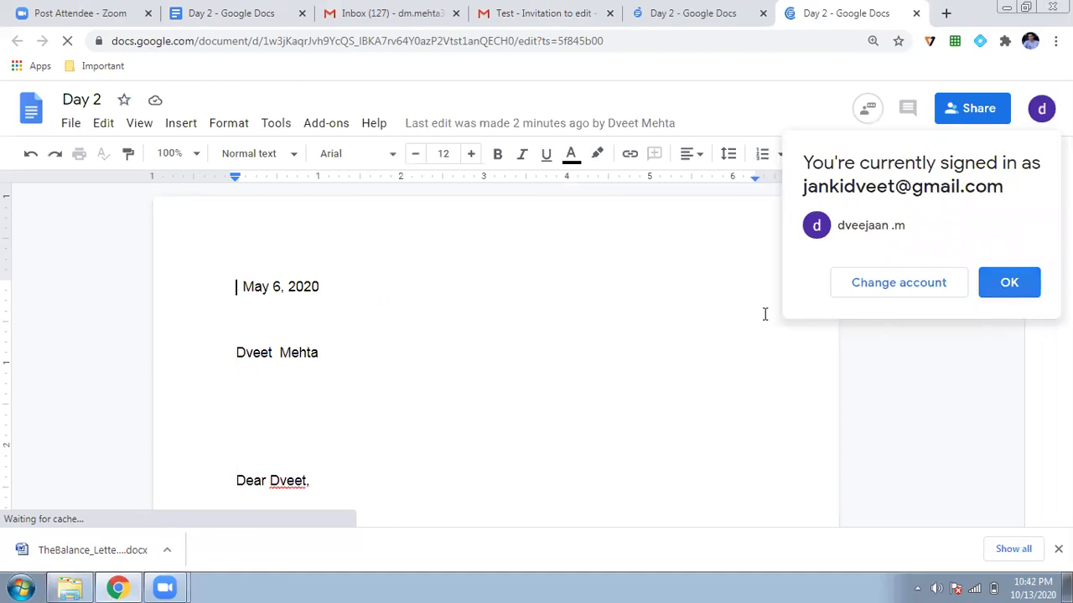
Step: Add the line "What is this ?" directly below the name at the start of the letter, using the collaborator's account
click(310, 383)
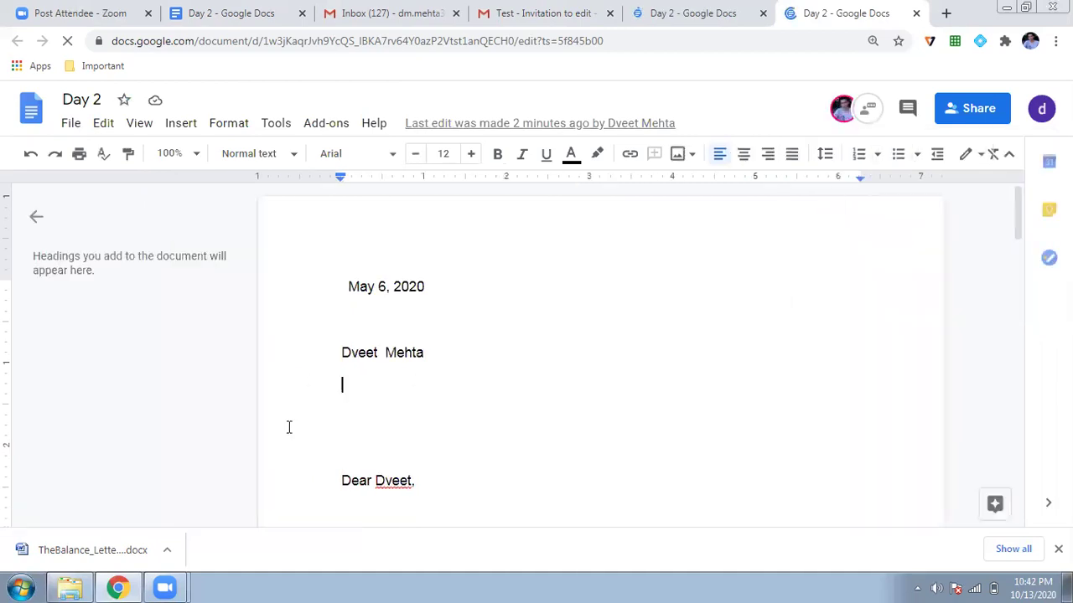
text(H)
key(BackSpace)
text(w)
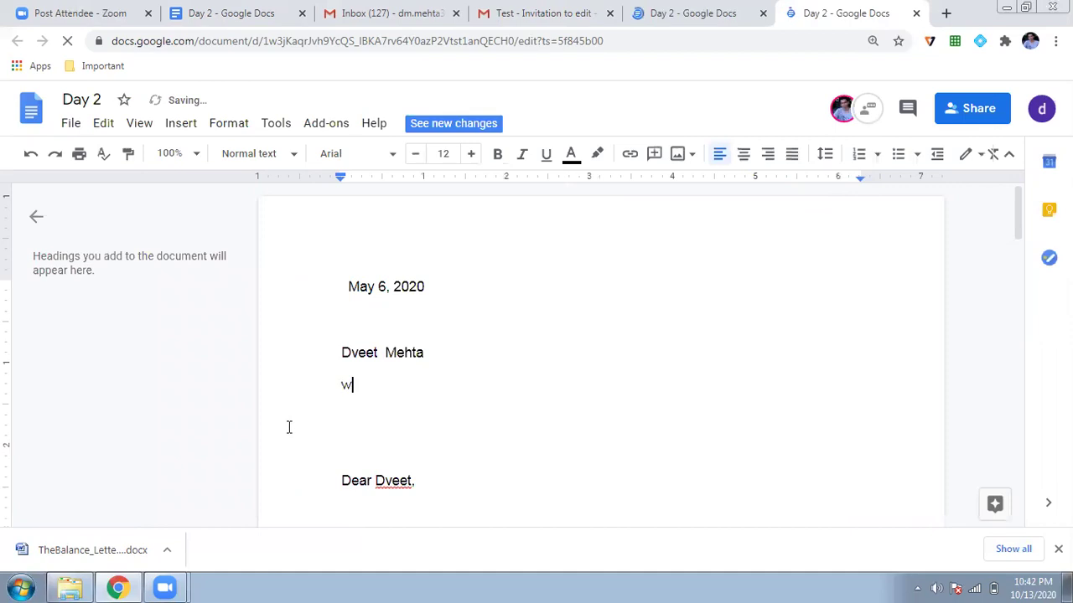
key(BackSpace)
text(What is this )
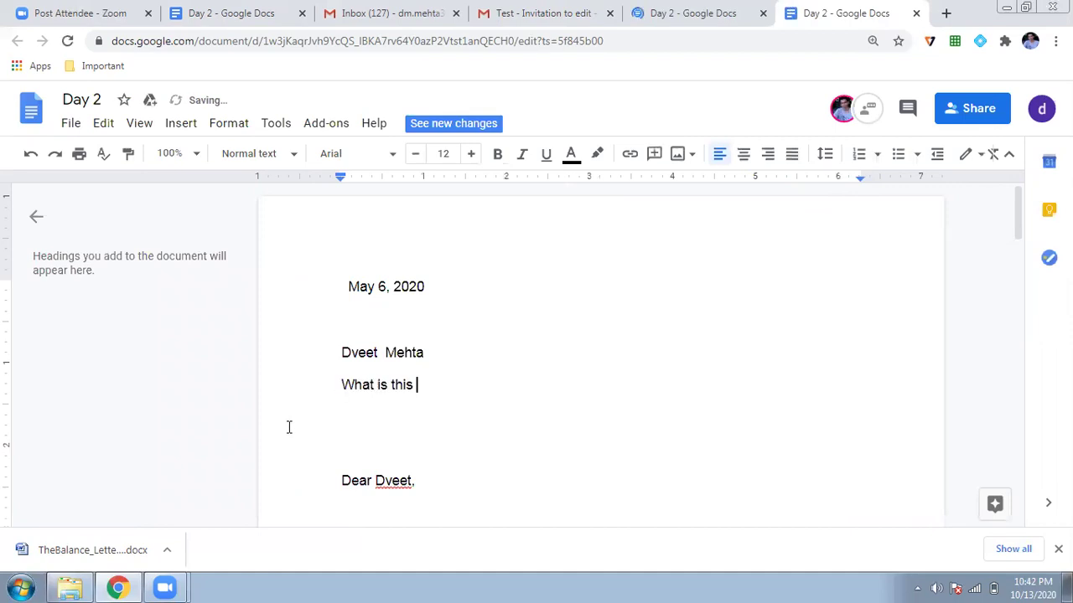
text(?)
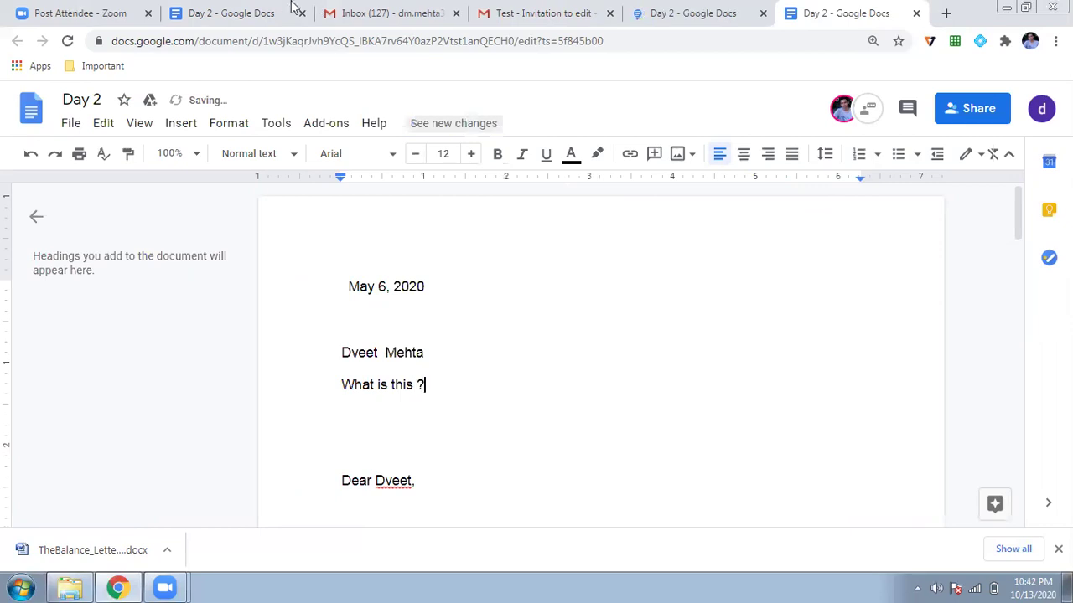
Step: Return to the owner's copy of the document and add "This a letter" on the line below "What is this ?"
click(228, 13)
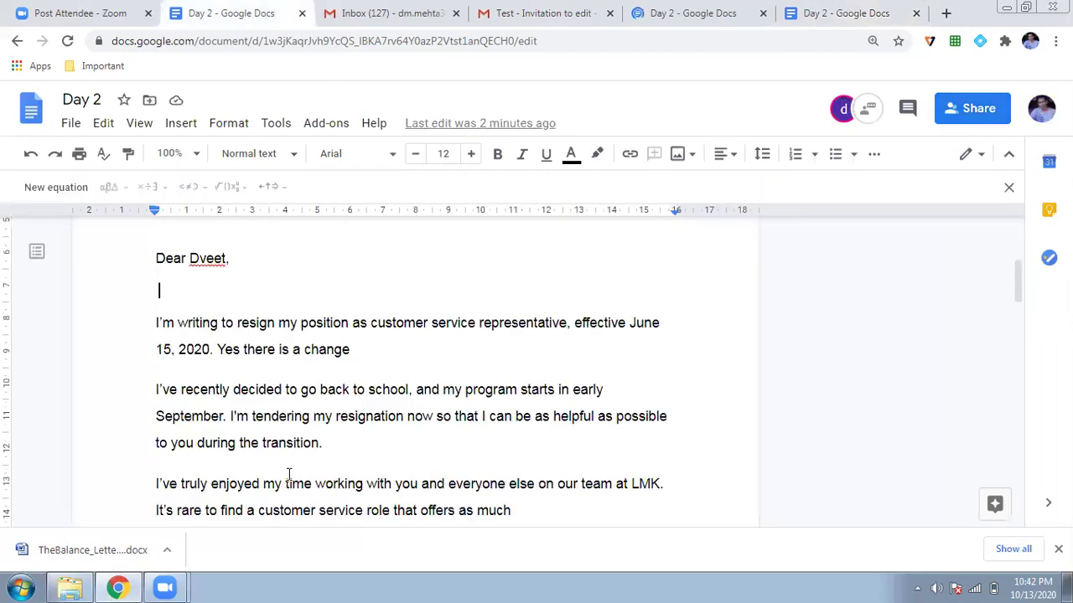
scroll(288, 476, up, 3)
click(249, 461)
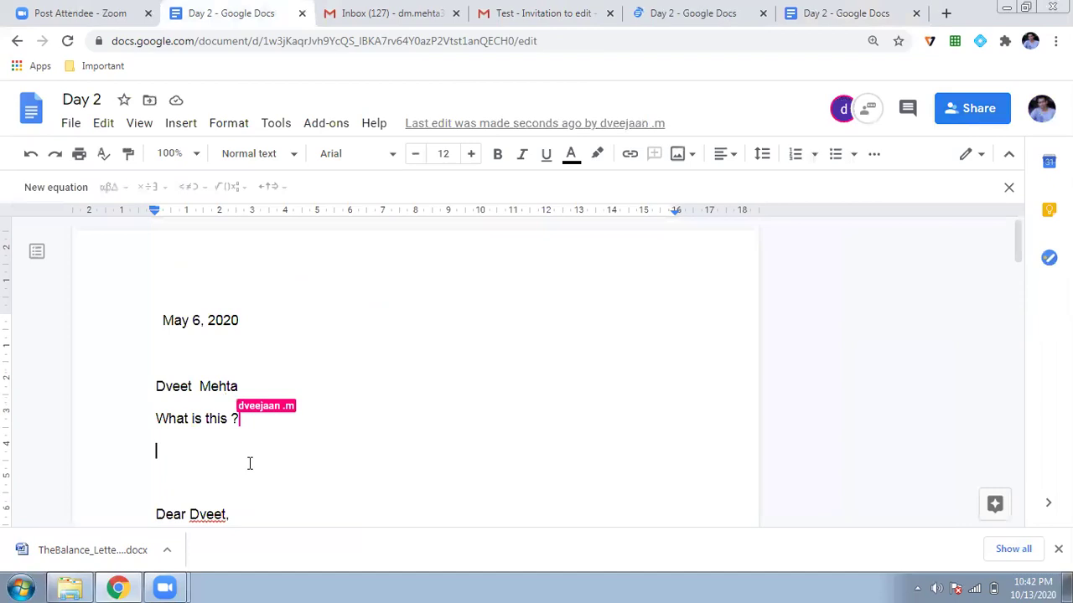
click(258, 421)
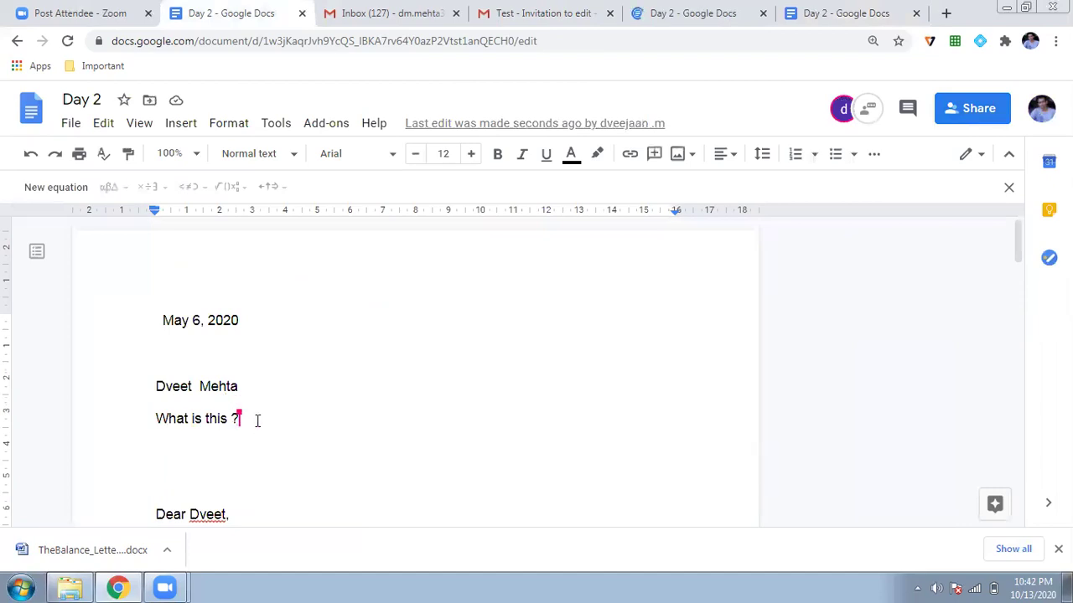
click(191, 443)
text(T)
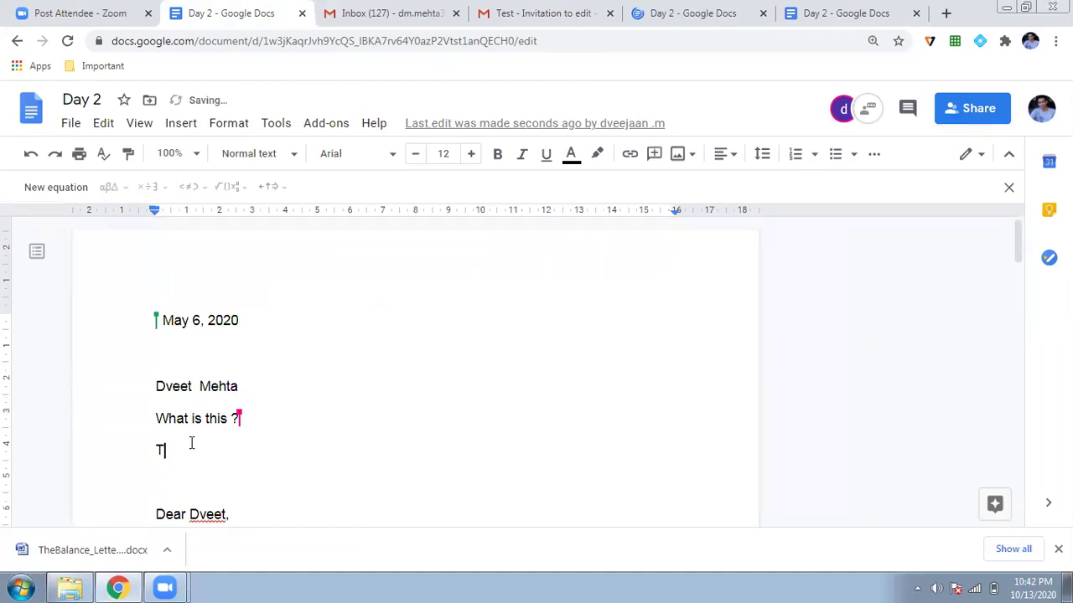
text(his a letter)
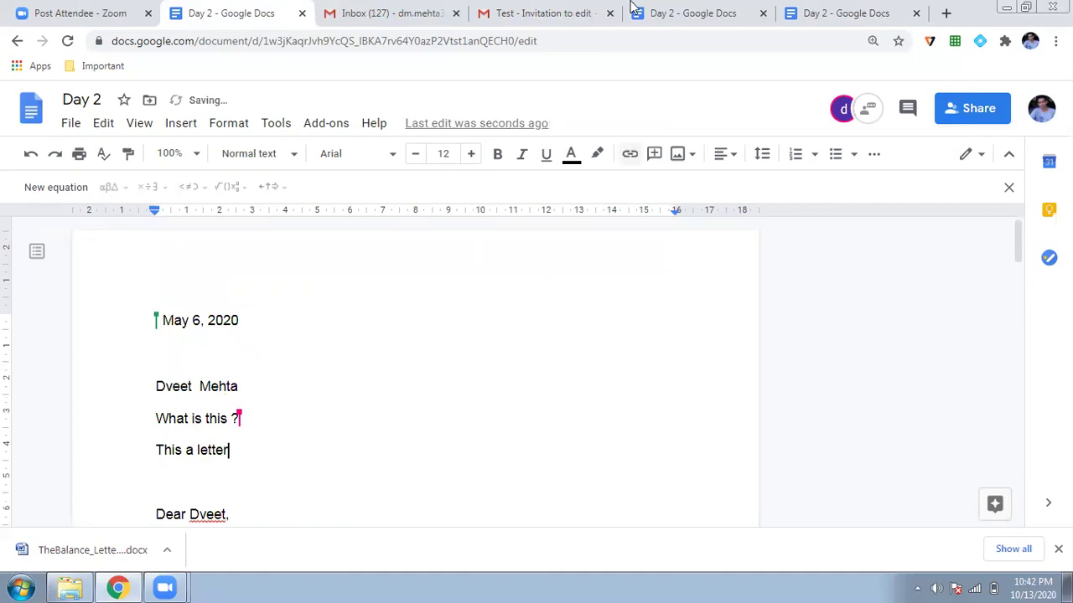
Step: Check both added lines in the other open copy of the document and return to the owner's copy
click(662, 12)
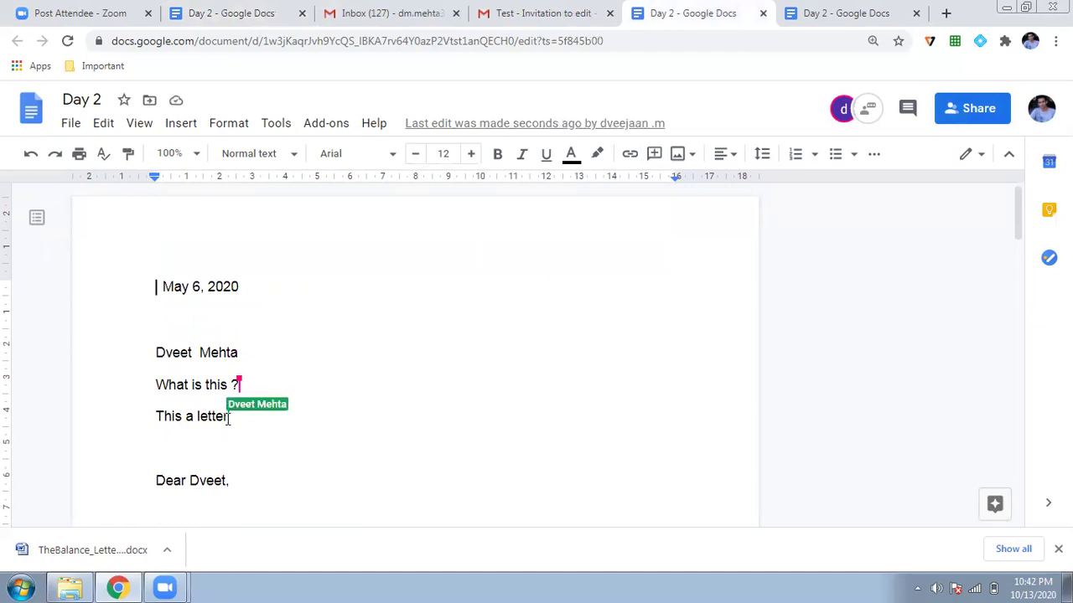
scroll(285, 435, down, 3)
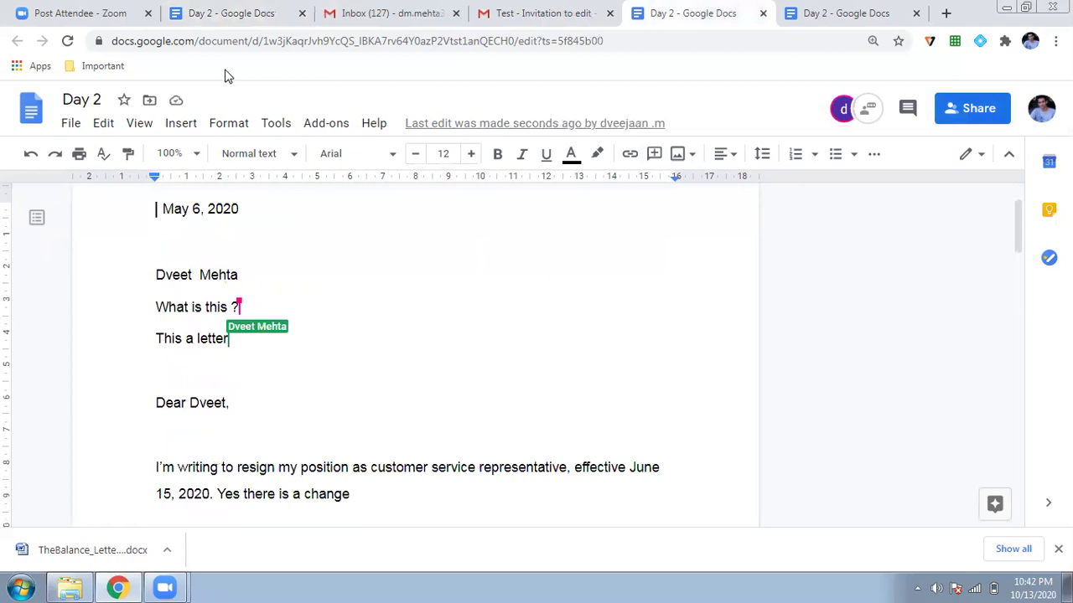
click(230, 13)
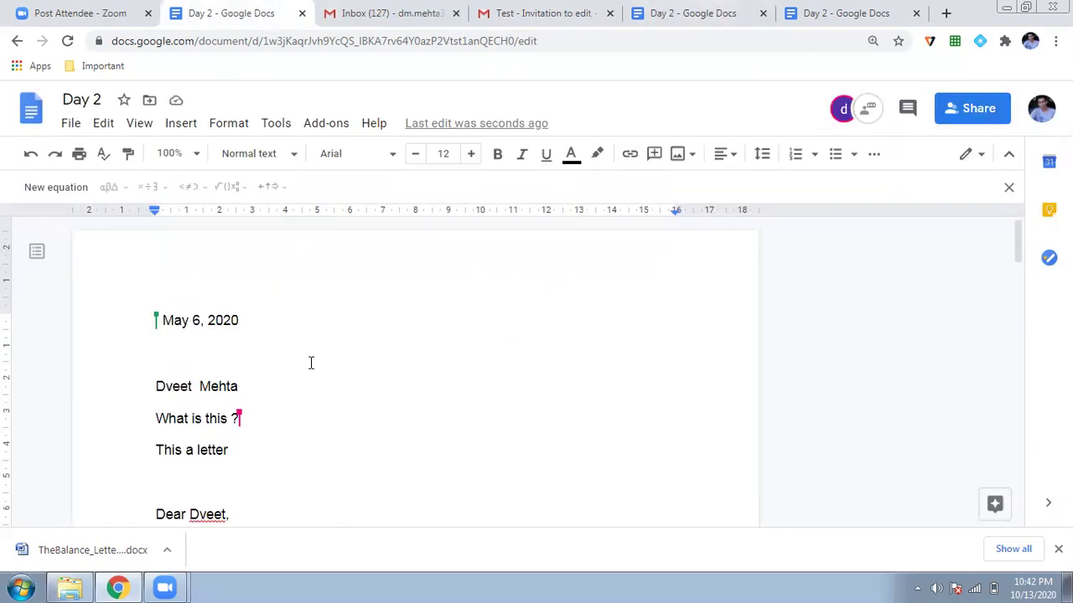
Step: Insert a page break before "Write your experience?" at the end of the letter
scroll(310, 362, down, 10)
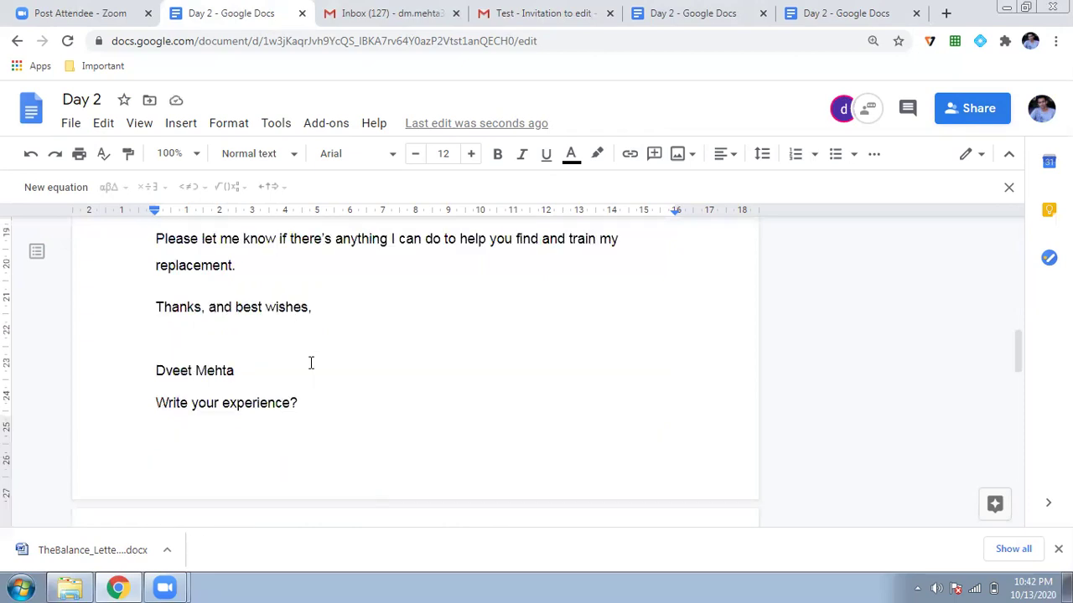
scroll(310, 362, down, 2)
scroll(156, 263, up, 1)
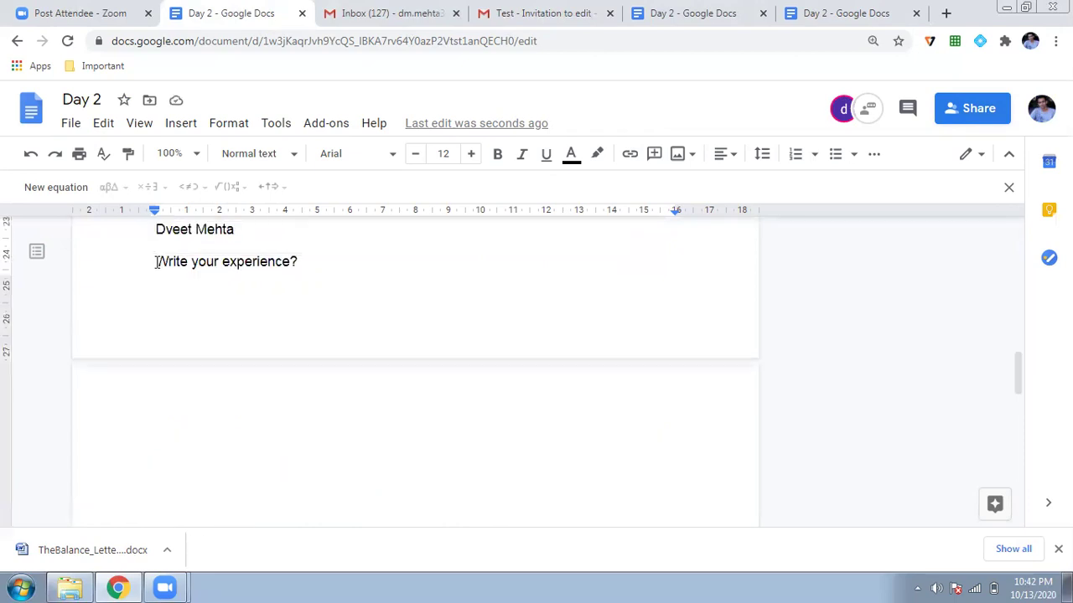
click(157, 262)
key(ctrl+Return)
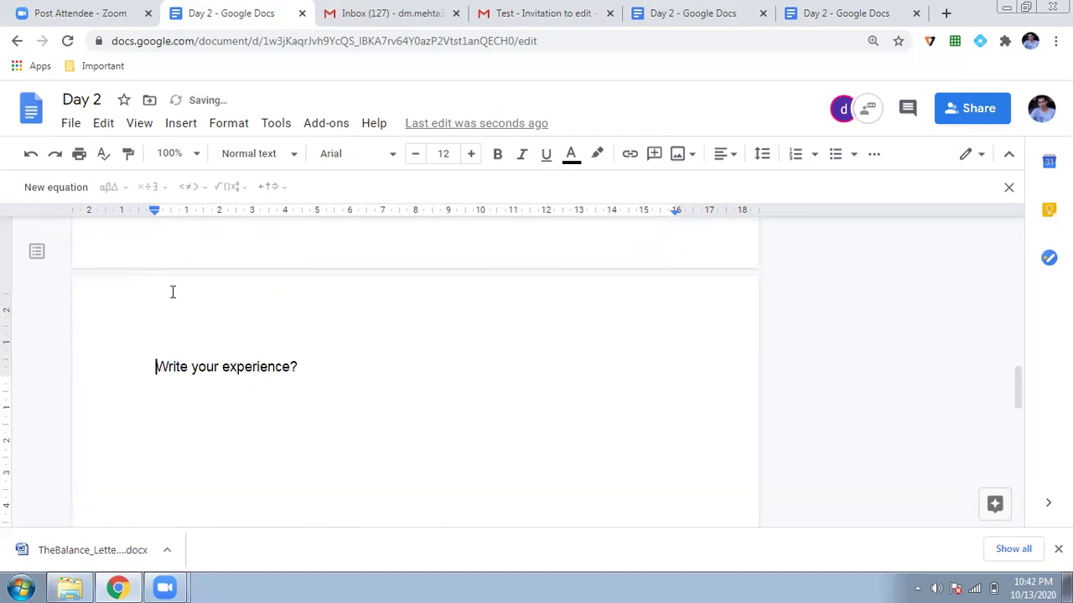
scroll(173, 292, down, 1)
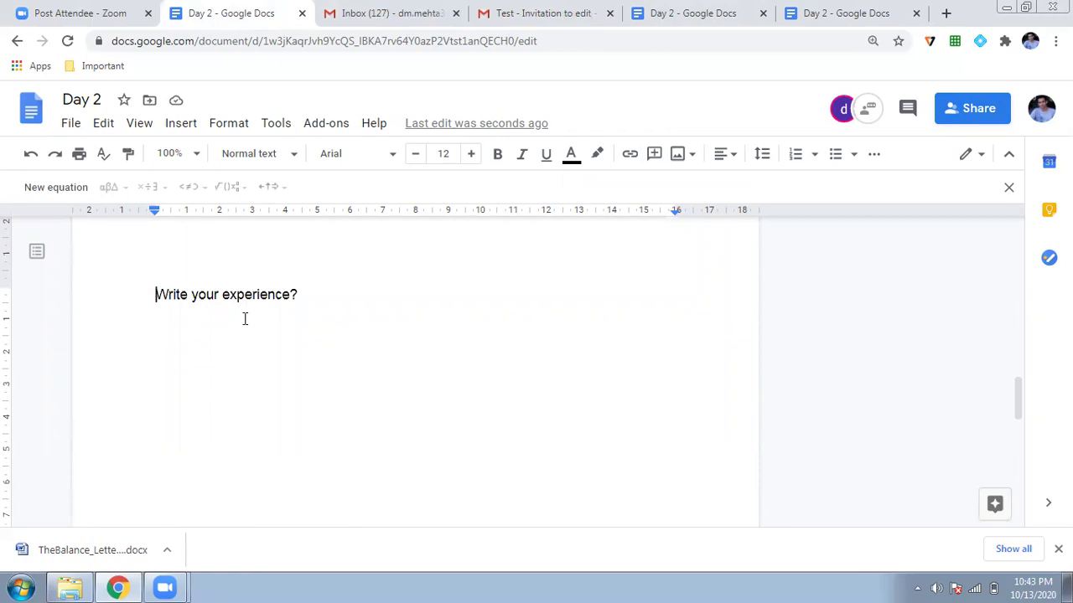
click(303, 296)
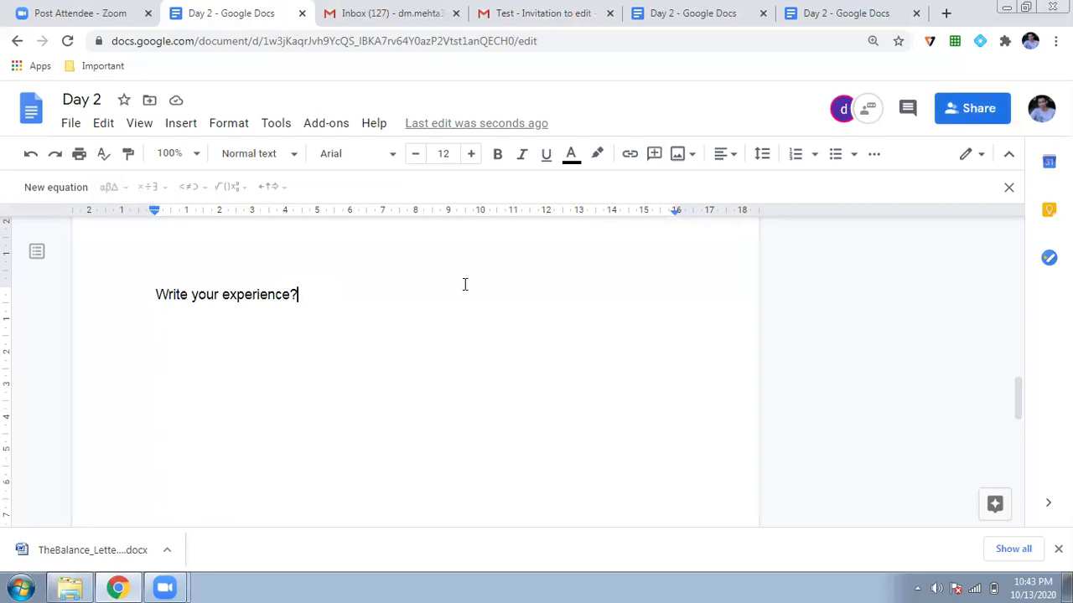
click(265, 333)
scroll(265, 333, up, 1)
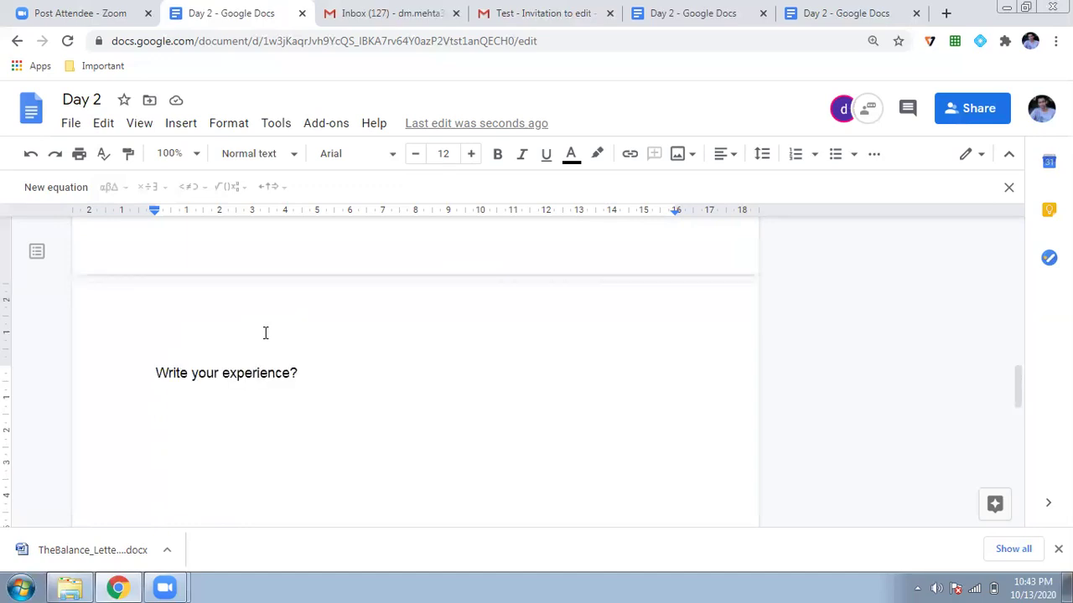
scroll(265, 333, up, 2)
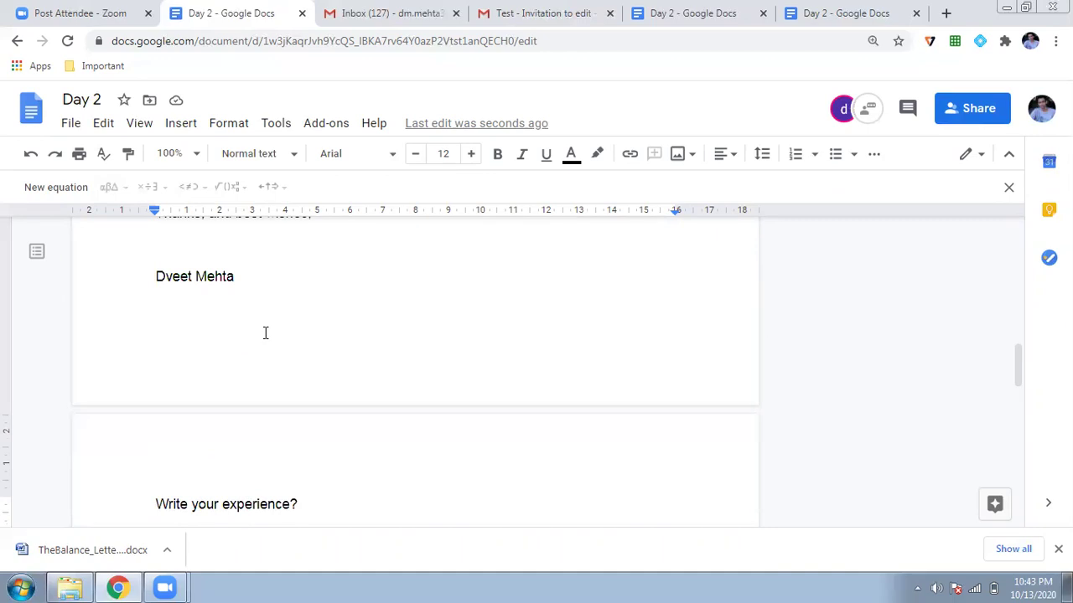
Step: Open the document's version history and view the versions from 12 October, 18:57 and 12 October, 19:03
click(68, 127)
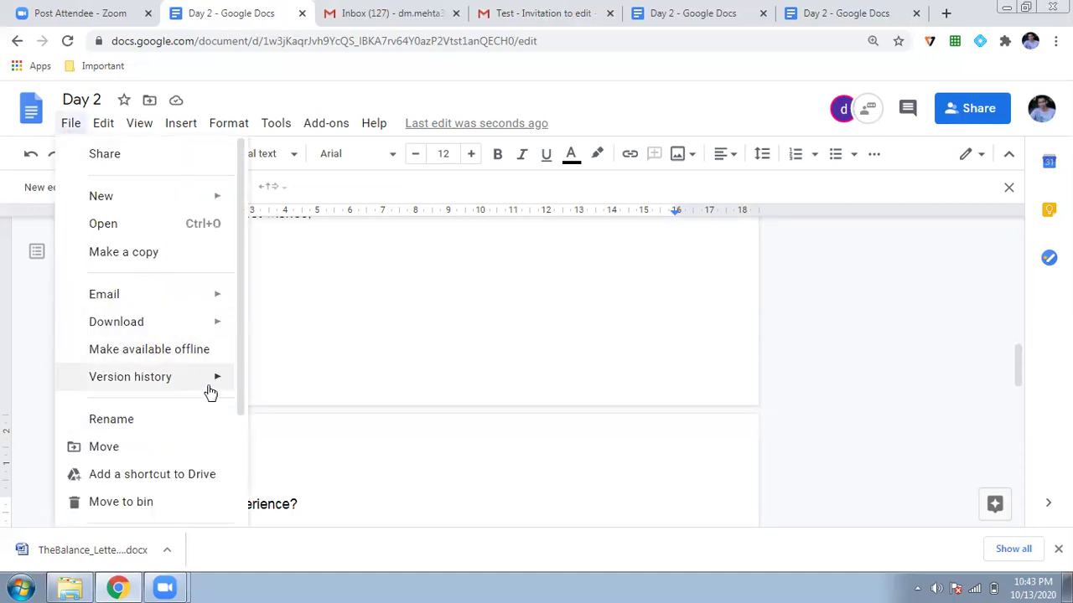
mouse_move(210, 383)
click(289, 422)
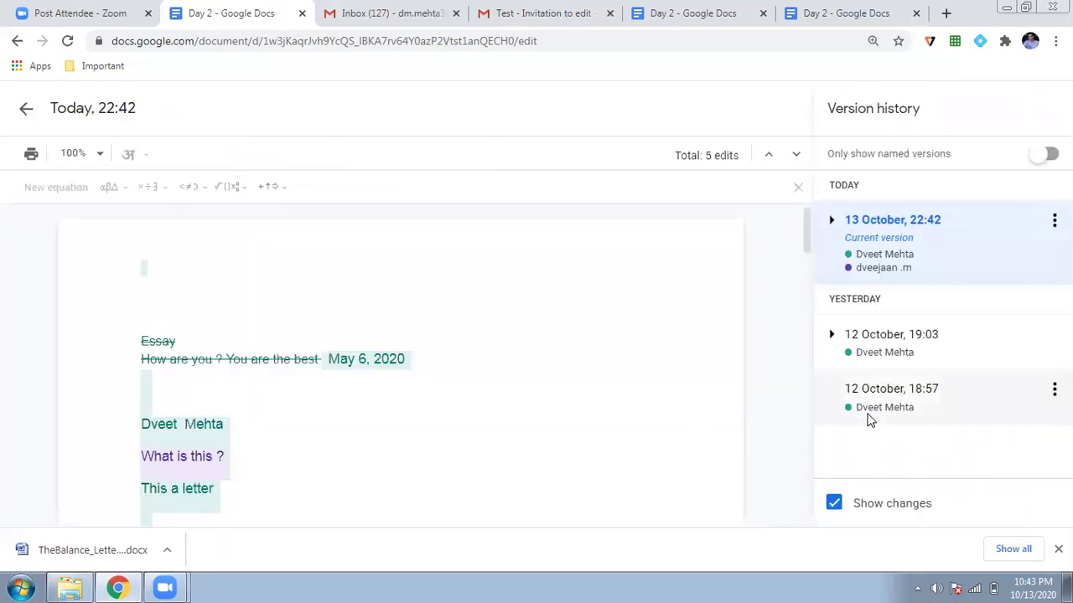
click(870, 421)
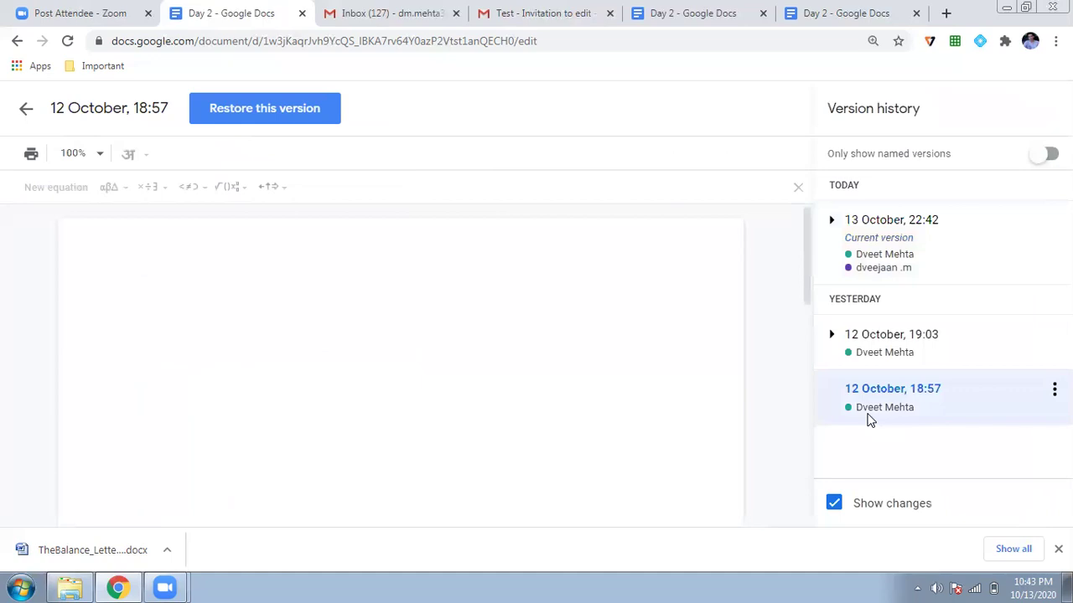
click(901, 345)
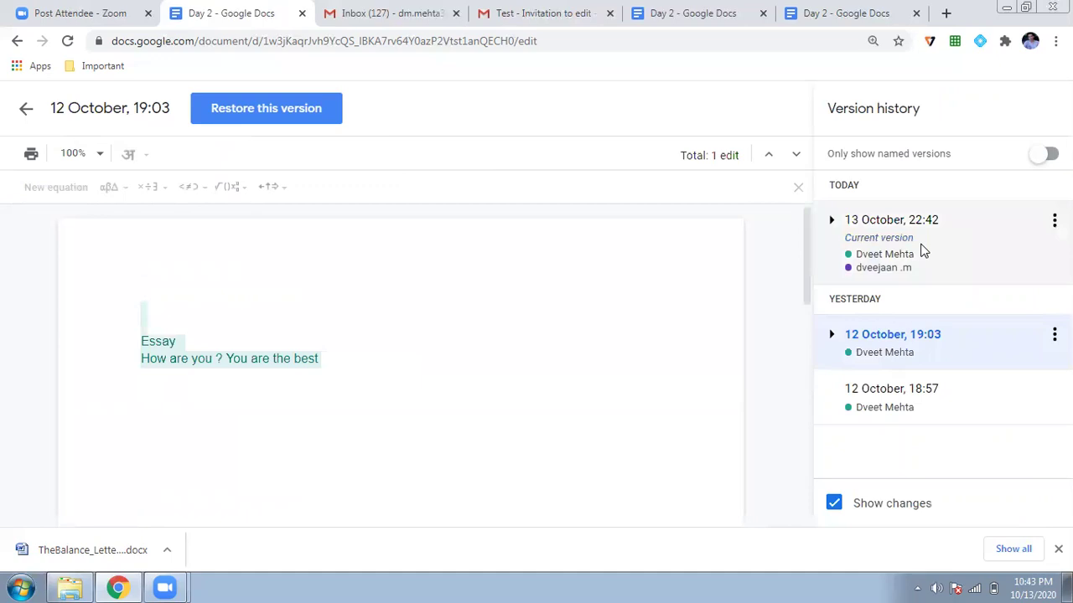
Step: Examine the highlighted edits throughout the current version from 13 October, 22:42
click(922, 251)
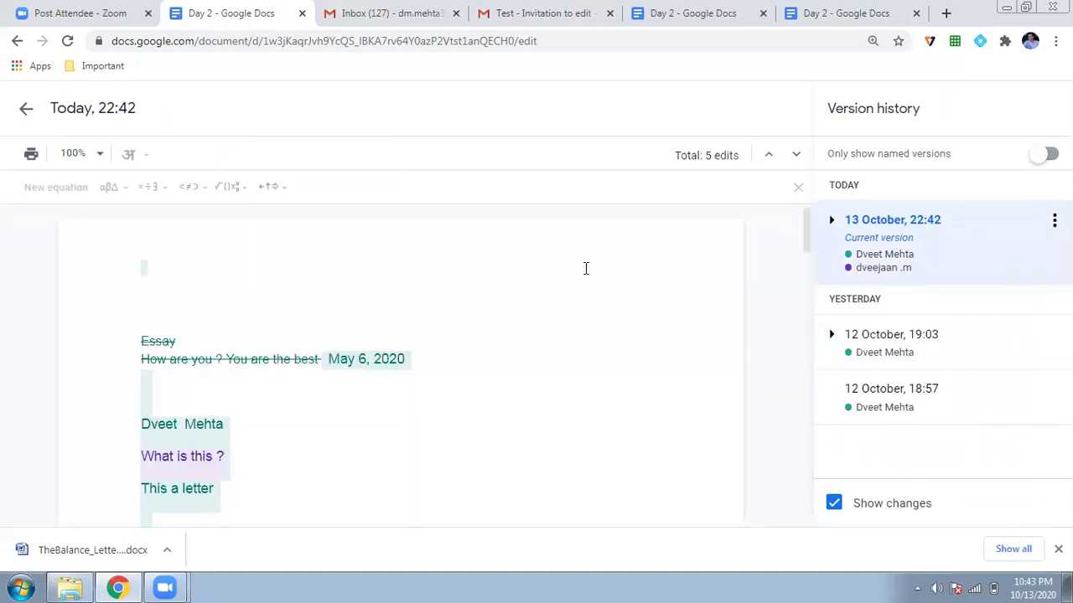
scroll(383, 390, down, 5)
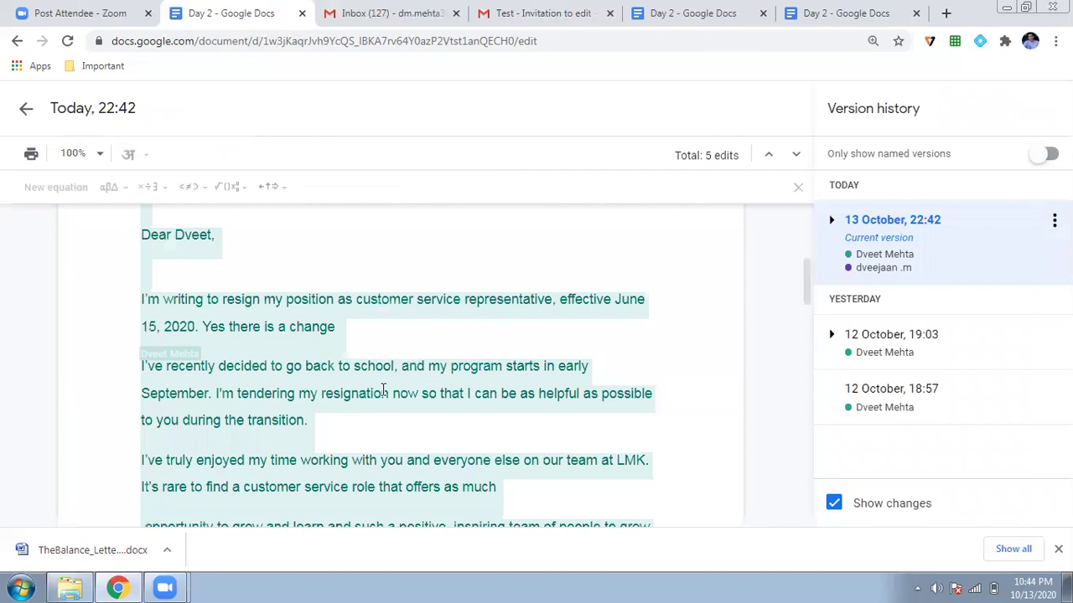
scroll(383, 390, down, 4)
scroll(383, 388, down, 2)
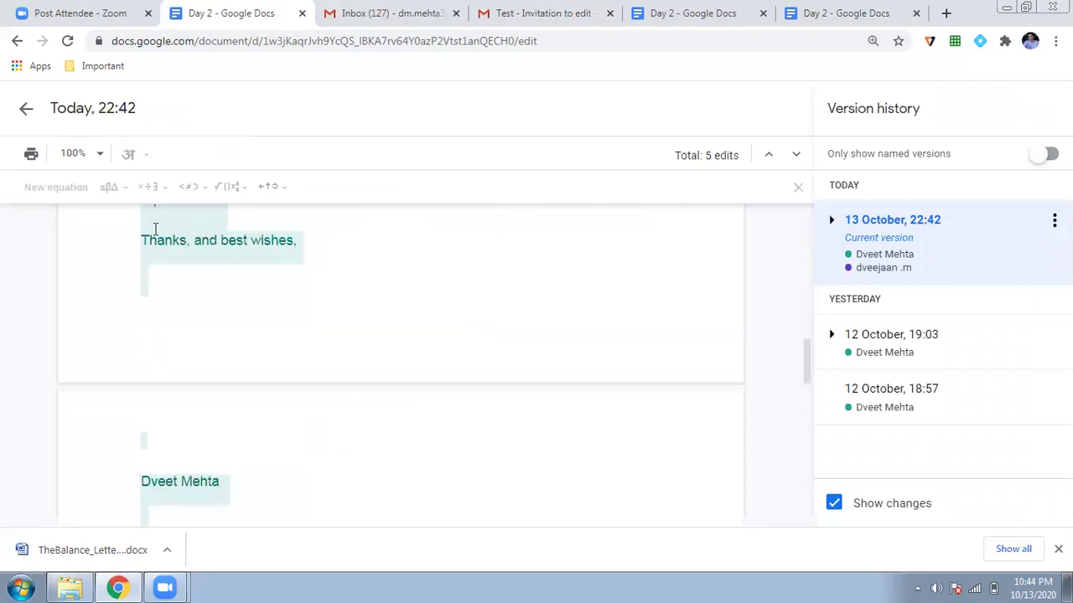
scroll(155, 228, up, 10)
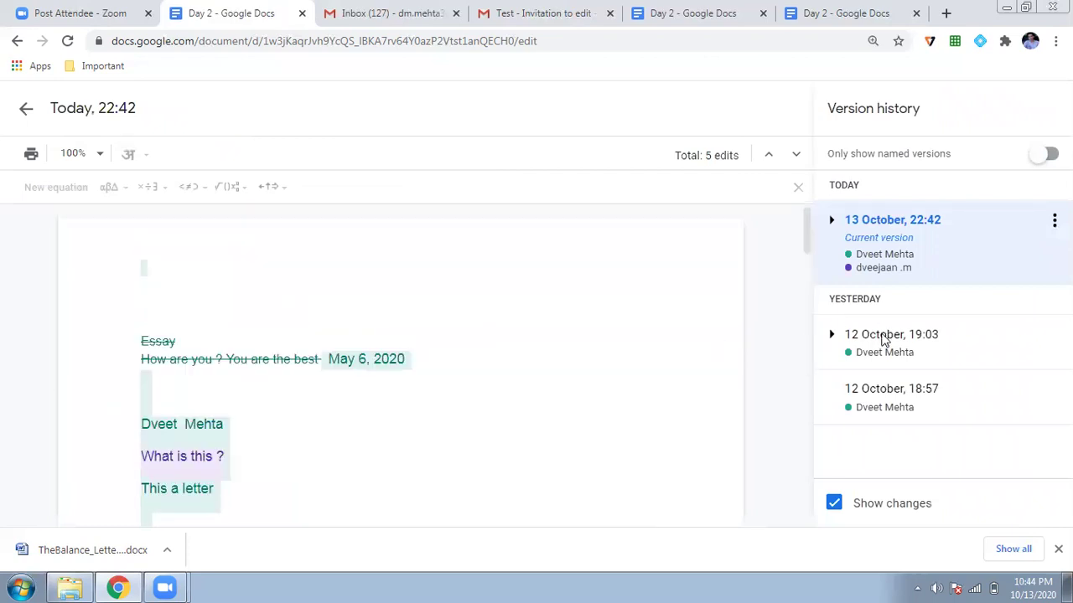
Step: View the 12 October, 19:03 version again and return to the document without restoring it
click(882, 334)
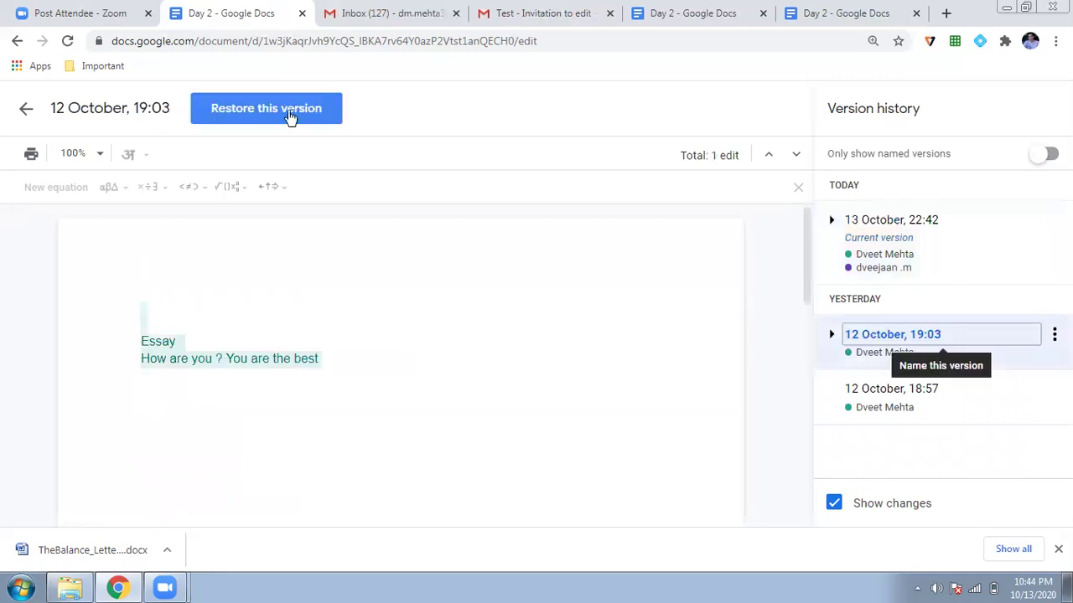
click(33, 118)
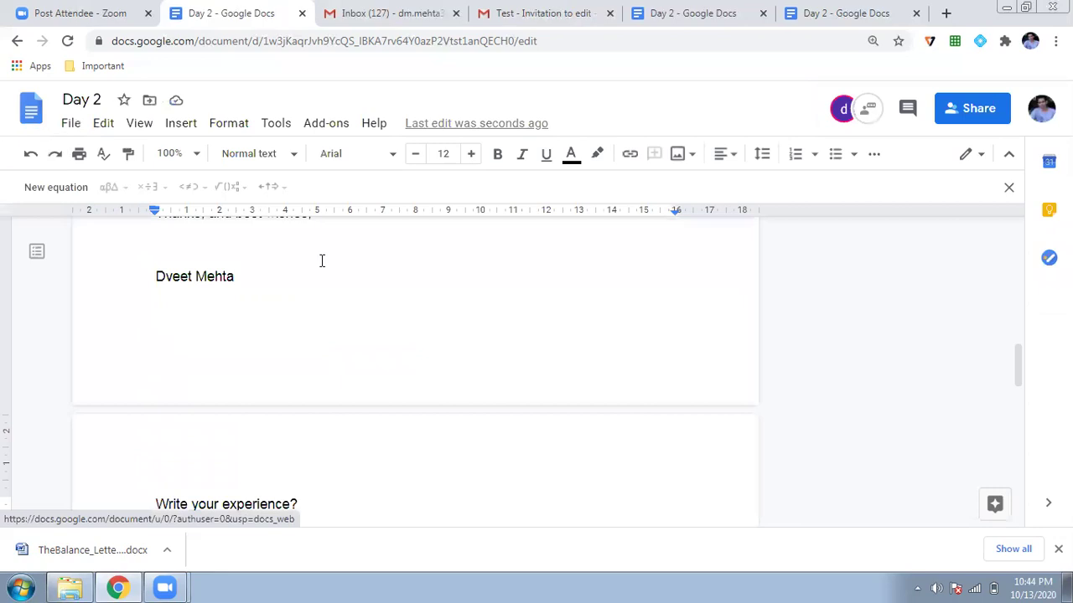
scroll(347, 450, up, 3)
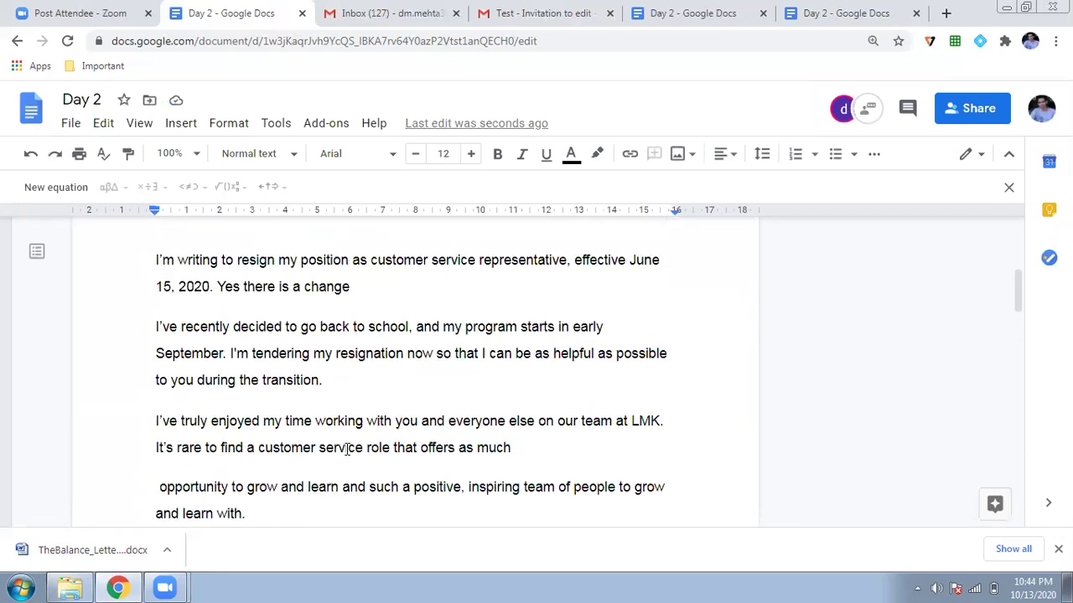
Step: Start a new drawing on the blank line between "Thanks, and best wishes," and the sender's name
scroll(347, 450, up, 3)
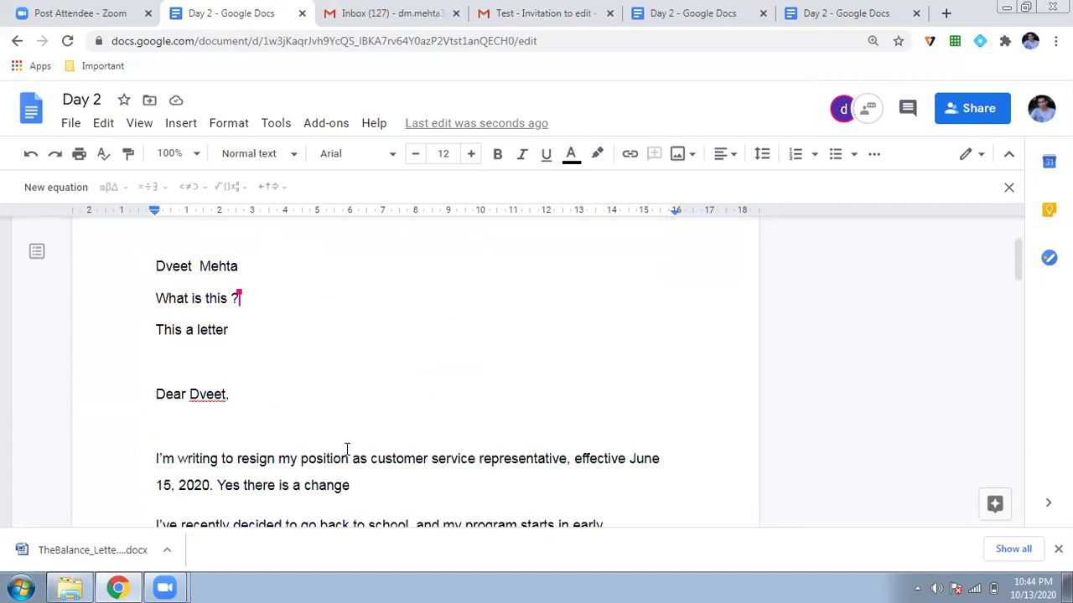
scroll(347, 450, down, 7)
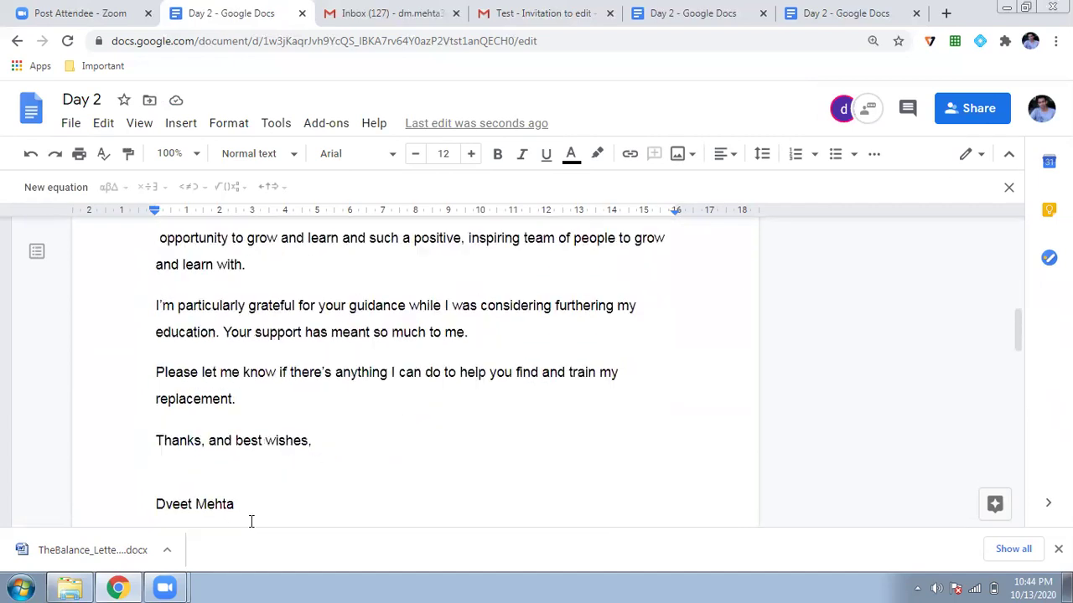
scroll(251, 522, down, 1)
click(179, 415)
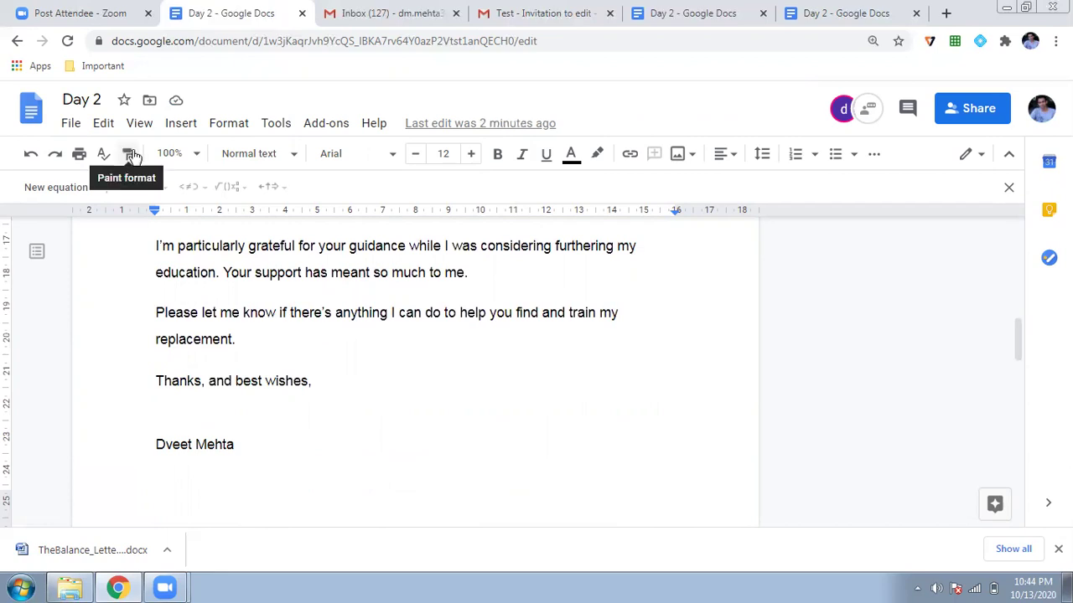
click(181, 124)
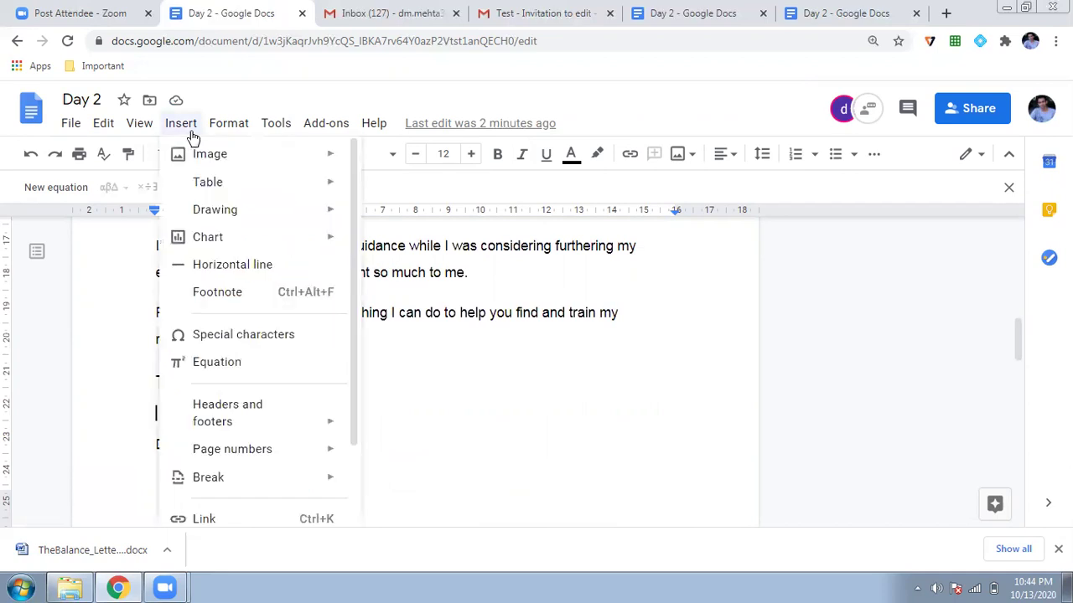
mouse_move(340, 217)
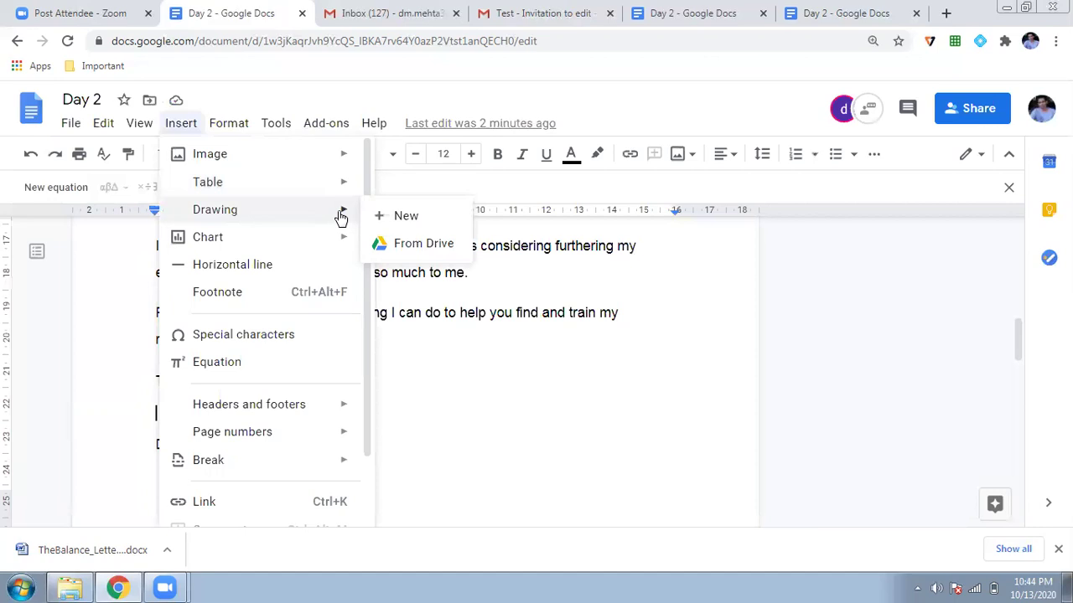
click(406, 216)
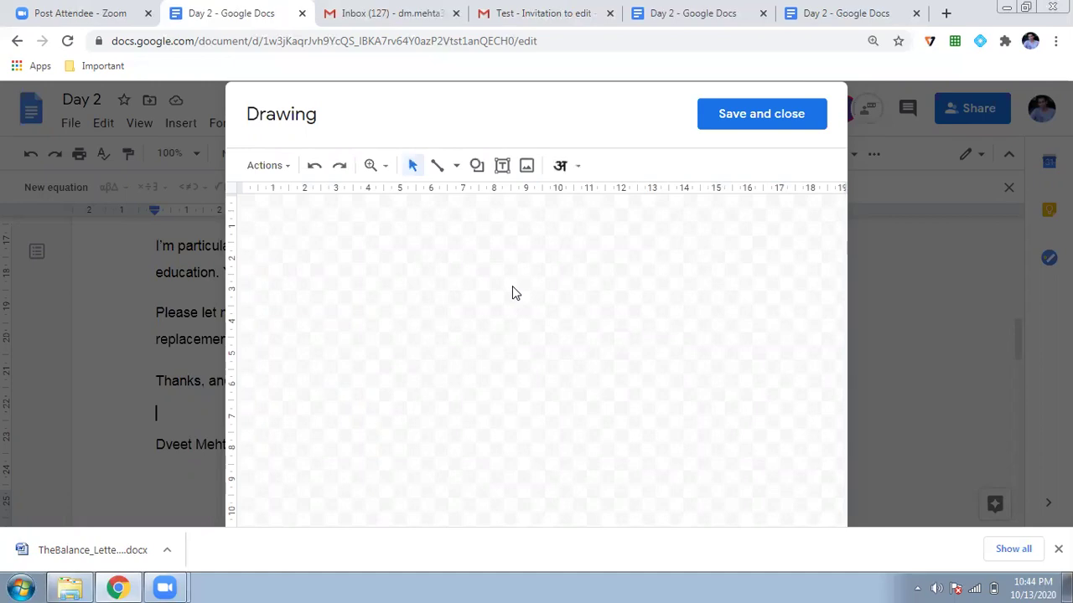
Step: Draw a handwritten signature with the Scribble line and save it into the letter above the sender's name
click(457, 166)
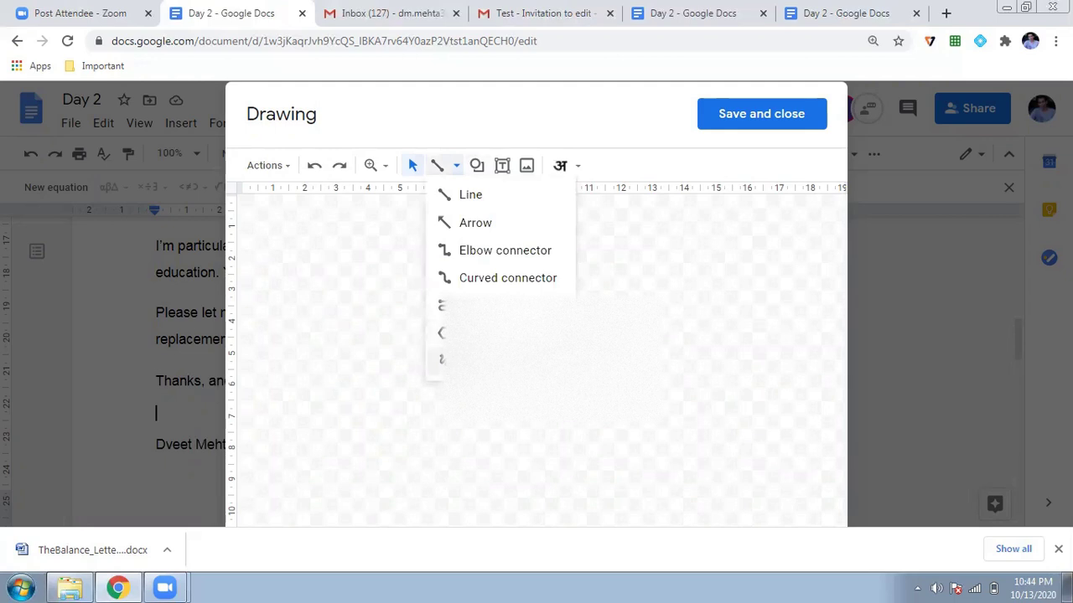
click(470, 359)
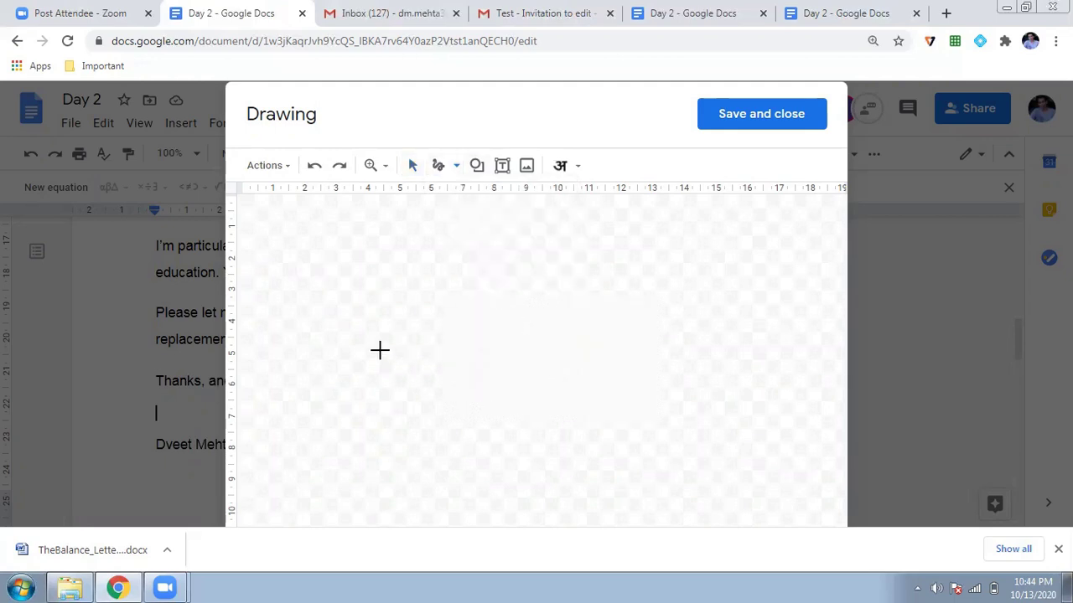
mouse_move(381, 367)
mouse_down()
mouse_move(374, 345)
mouse_move(410, 397)
mouse_move(398, 379)
mouse_move(422, 364)
mouse_move(441, 392)
mouse_up()
drag(433, 321, 443, 336)
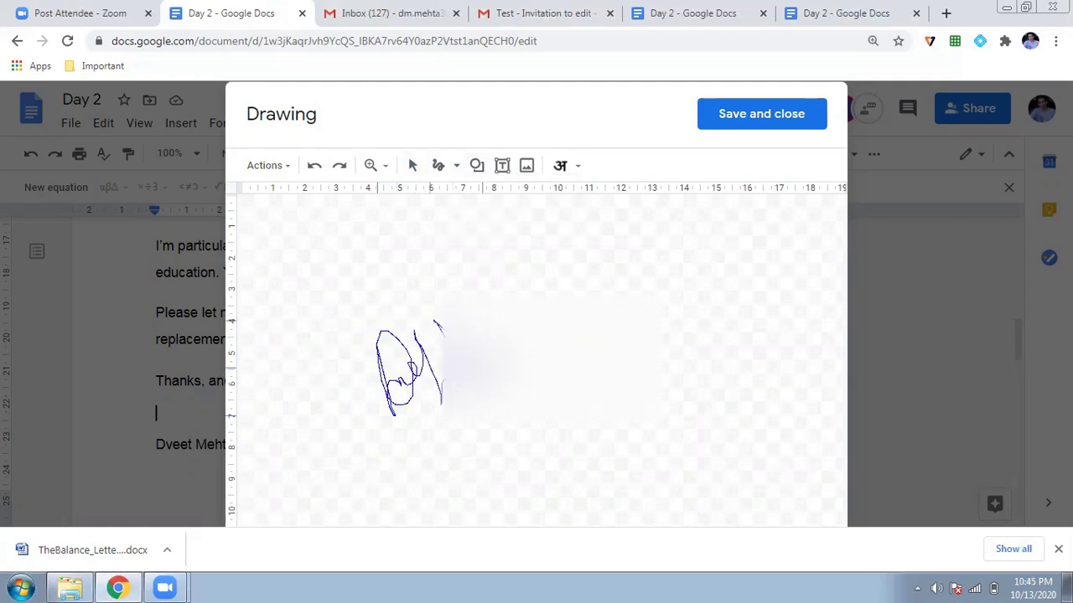
drag(383, 412, 443, 405)
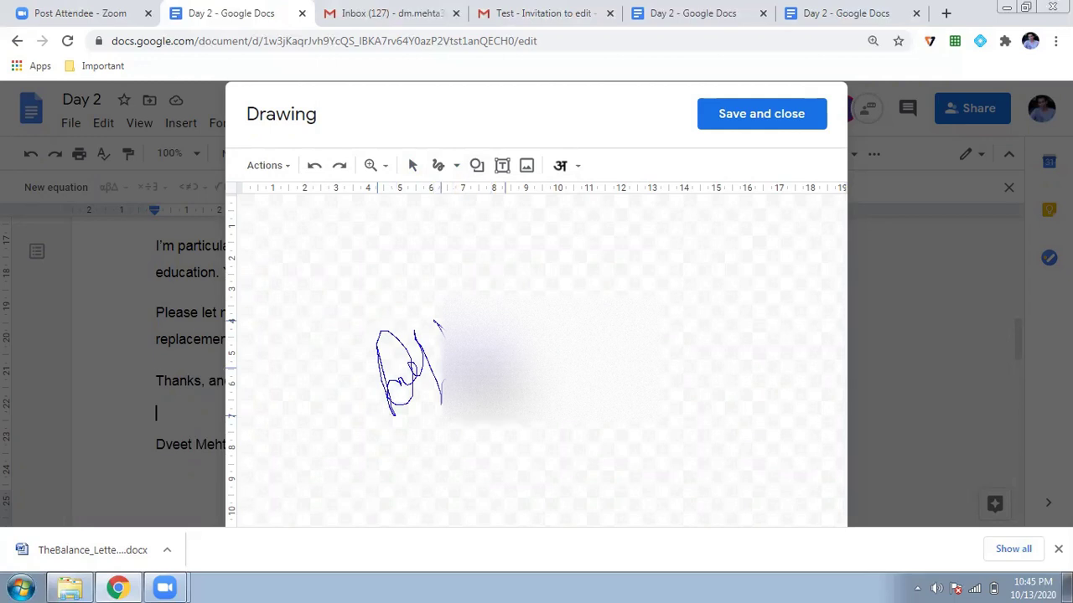
click(746, 125)
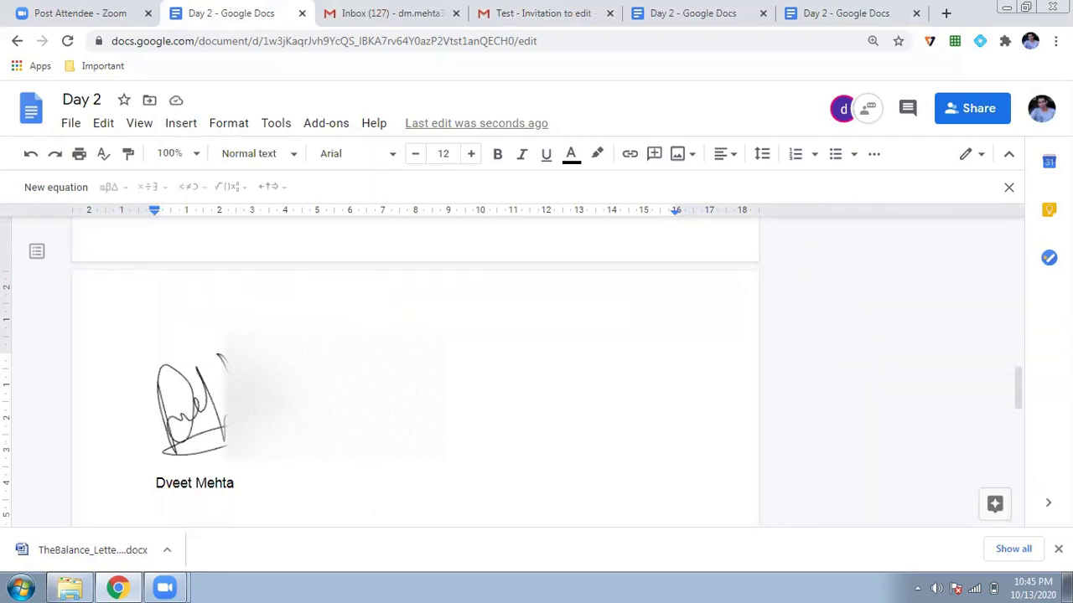
Step: Delete the signature drawing and clear the entire content of the document
click(191, 405)
key(Delete)
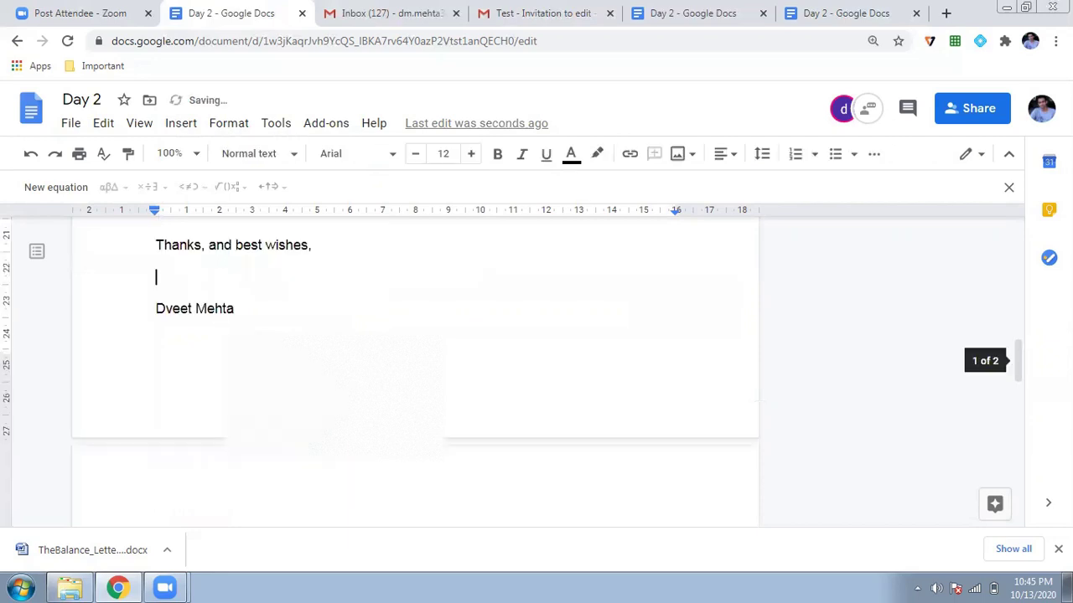
scroll(243, 430, up, 1)
scroll(243, 430, up, 3)
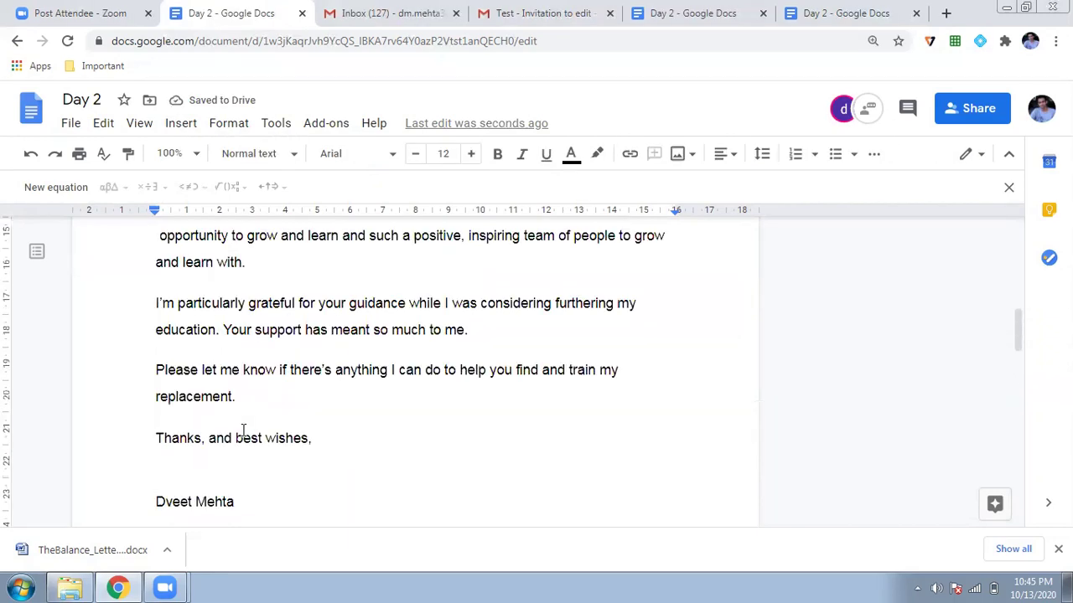
scroll(243, 436, down, 6)
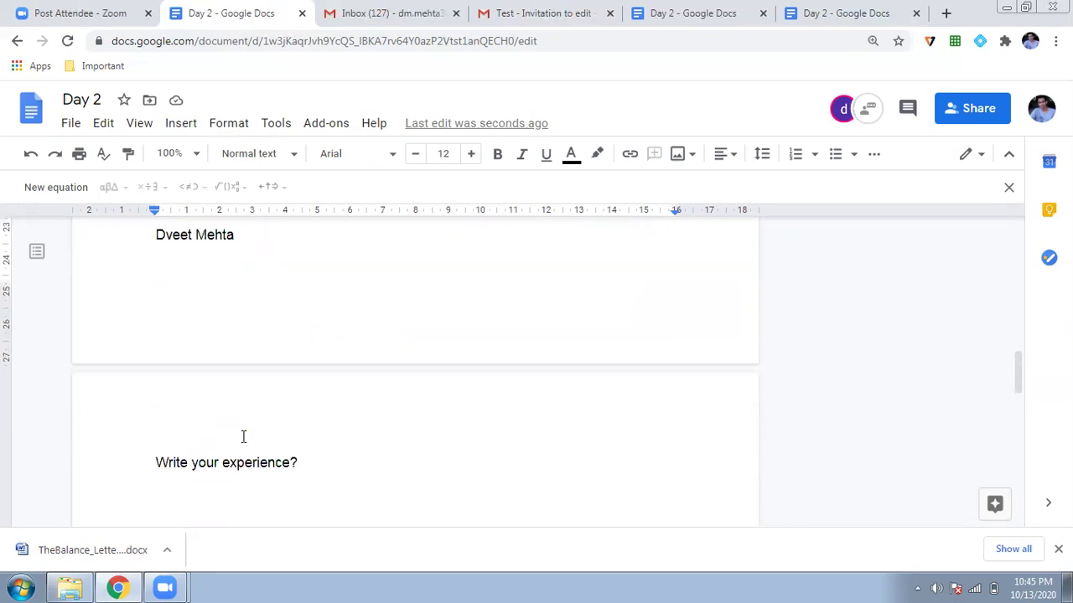
key(ctrl+a)
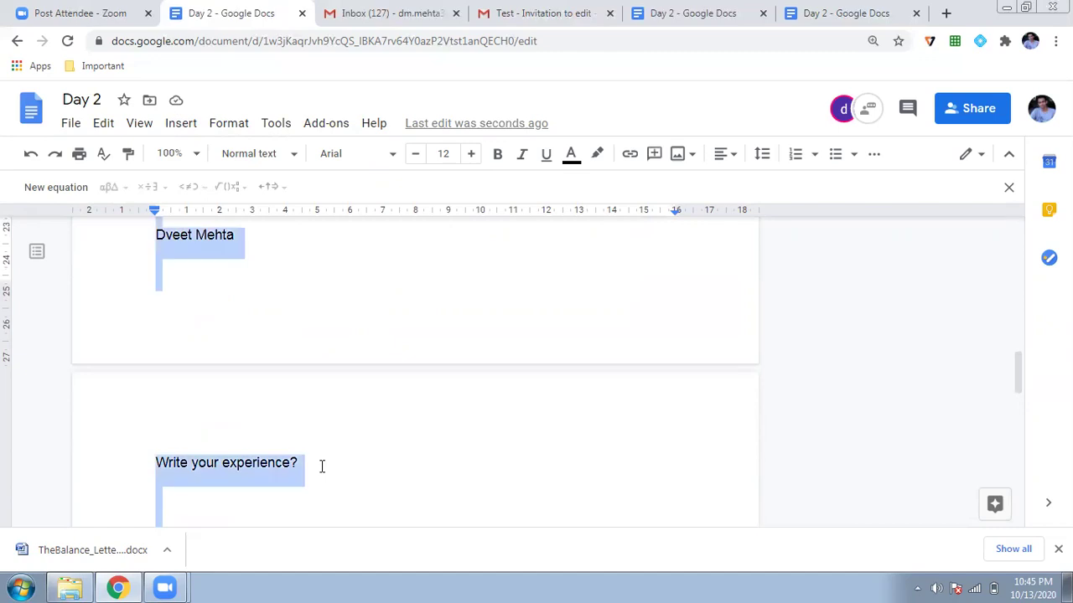
key(BackSpace)
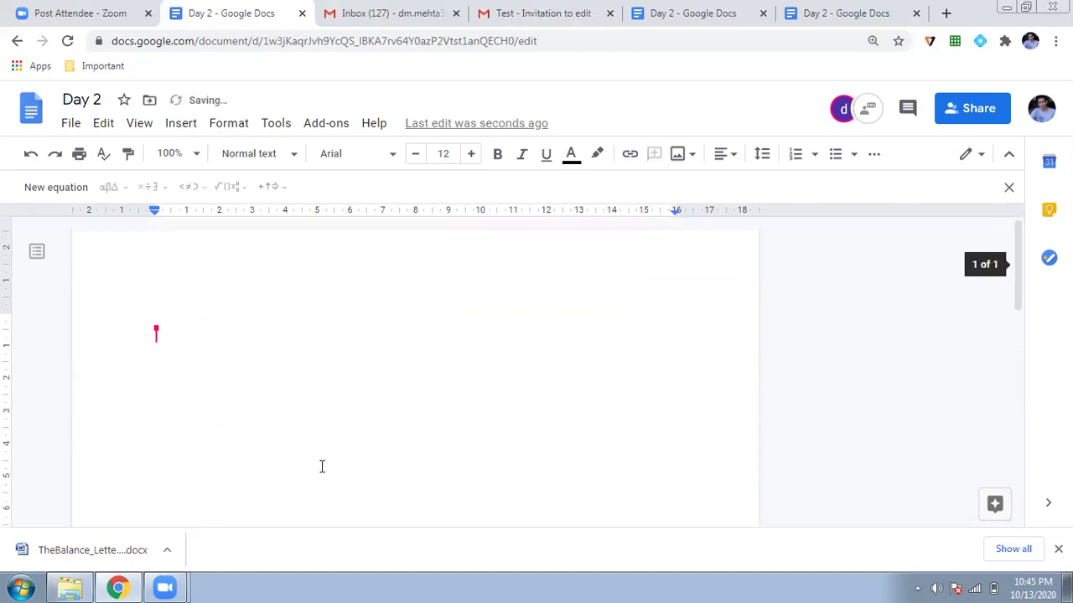
Step: Insert an equation containing the Greek letter α at the start of the emptied document
click(193, 133)
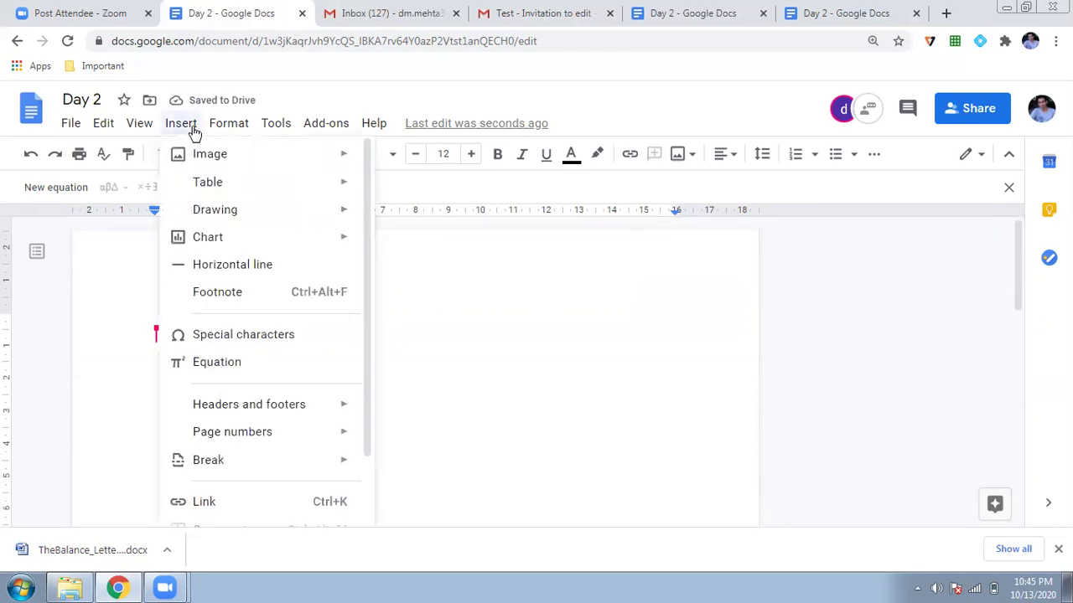
click(1005, 188)
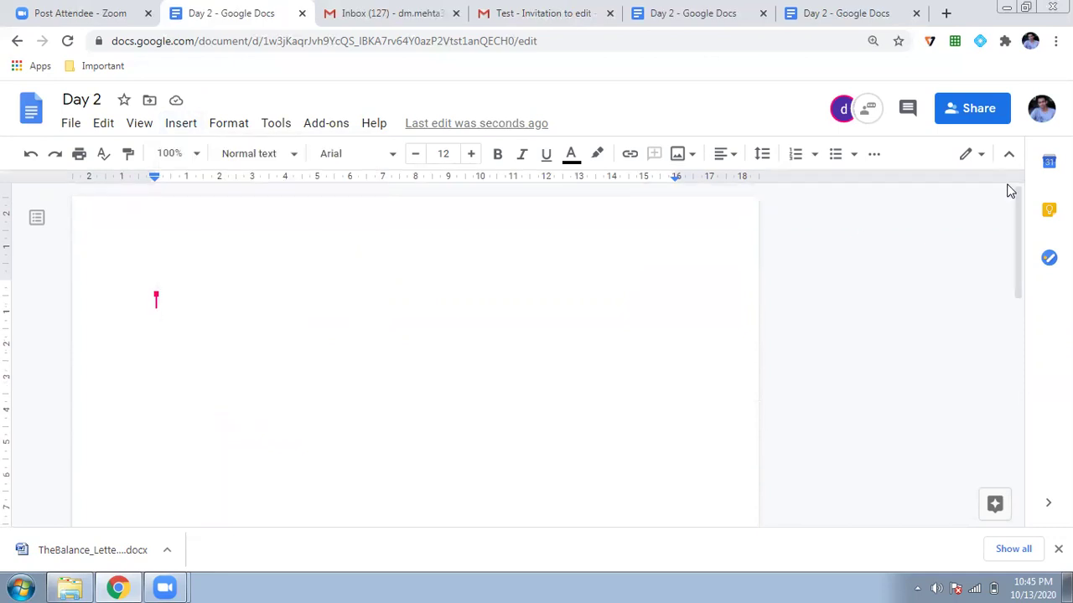
click(194, 133)
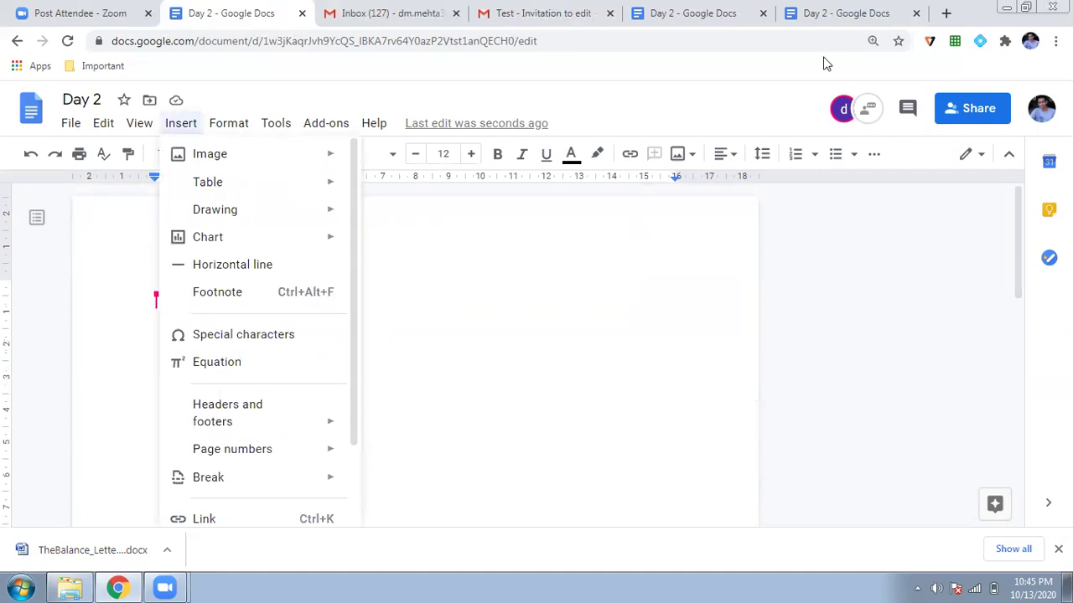
key(Right)
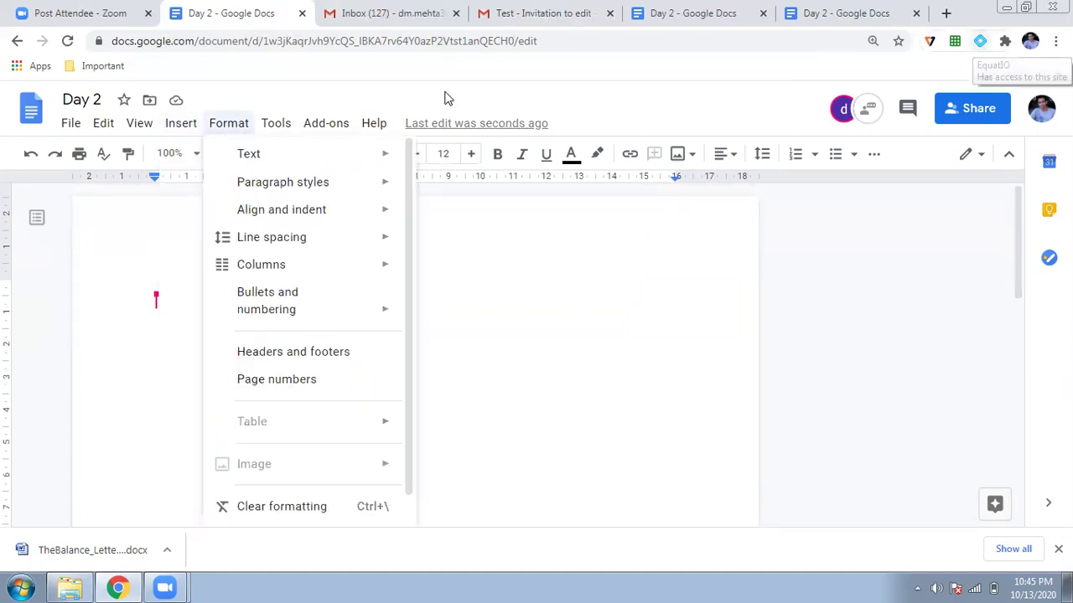
key(Left)
key(Left)
click(190, 131)
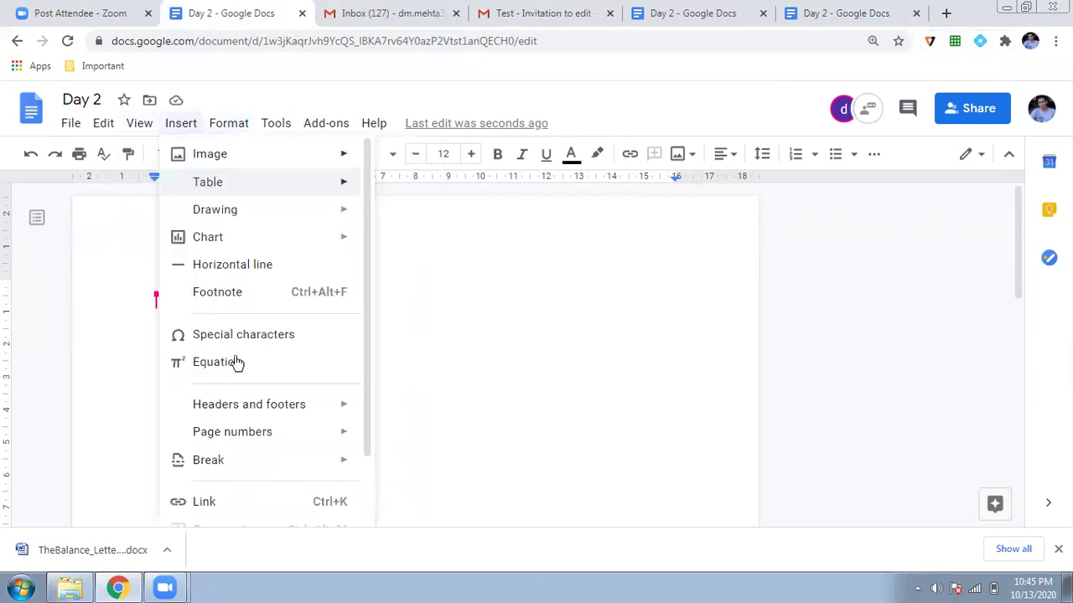
click(216, 361)
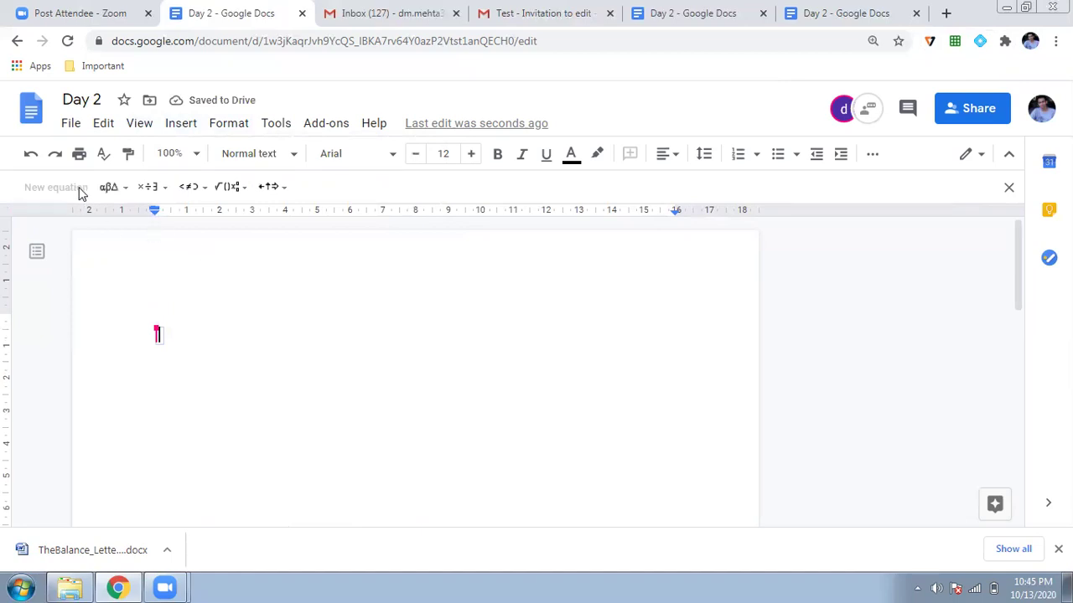
click(123, 189)
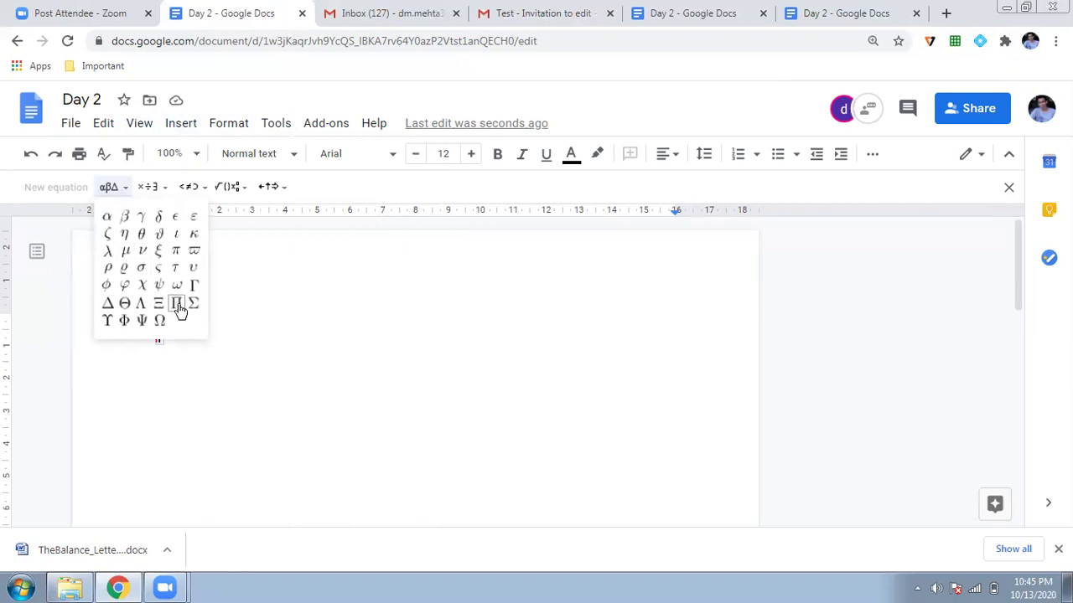
click(107, 218)
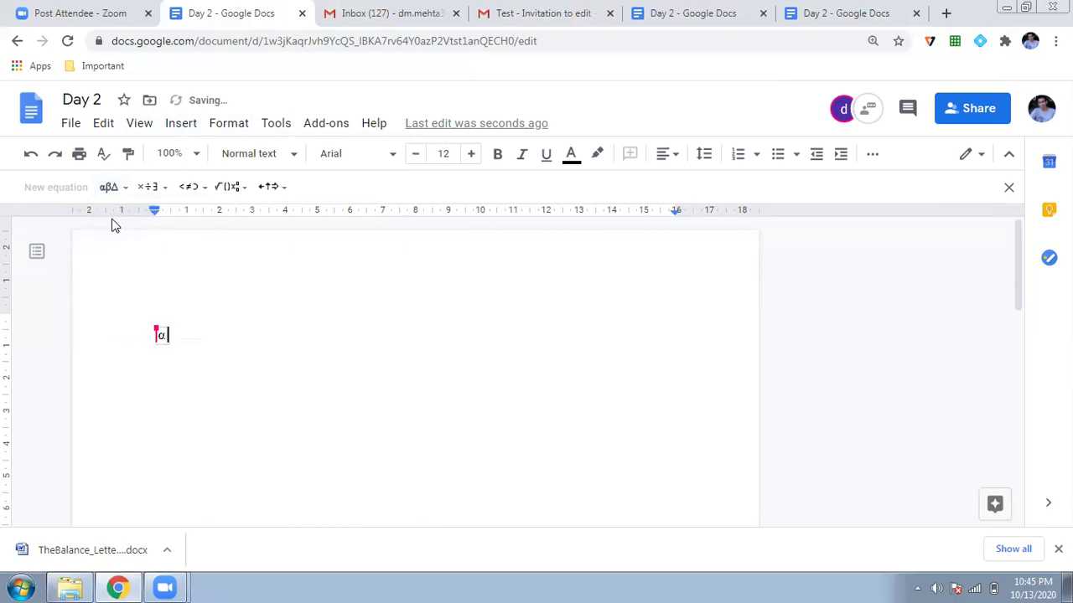
Step: Set the font size to 16 and insert a new equation reading x ± y after the α
click(471, 153)
click(471, 153)
click(471, 154)
click(471, 153)
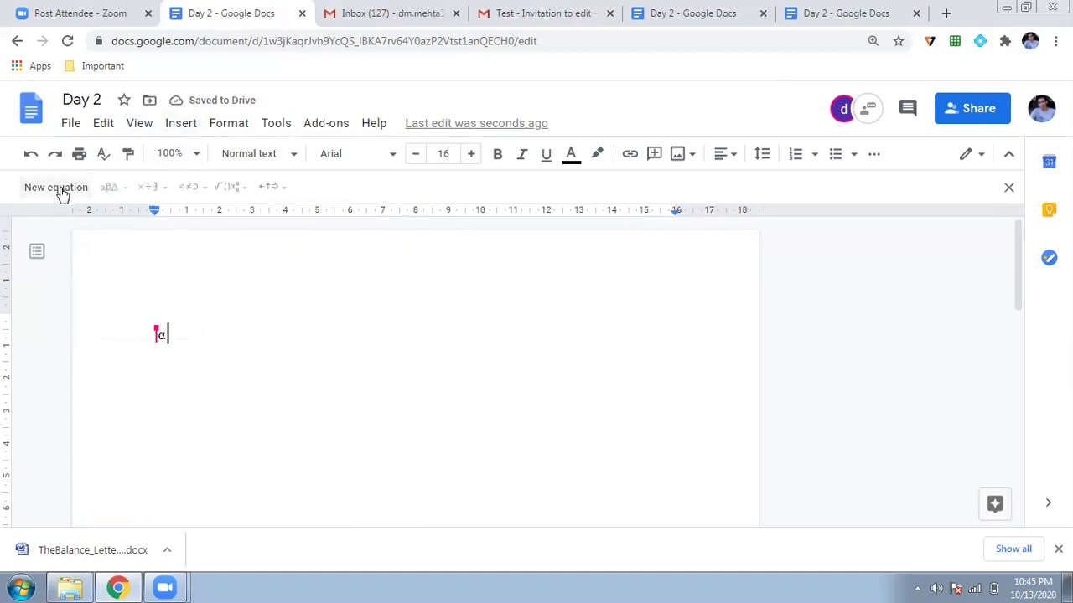
click(85, 189)
click(153, 188)
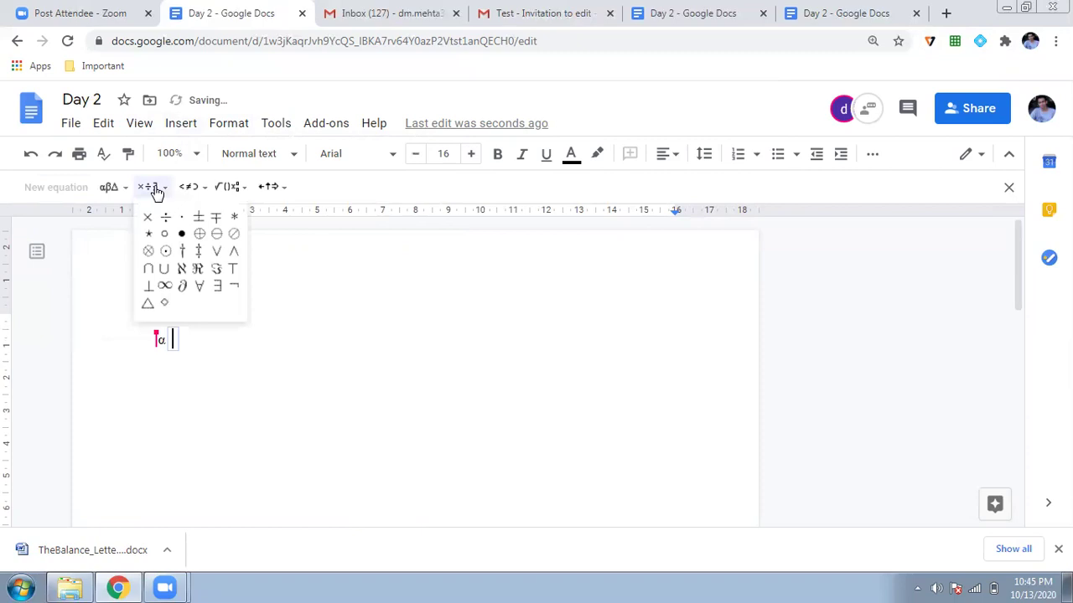
click(206, 220)
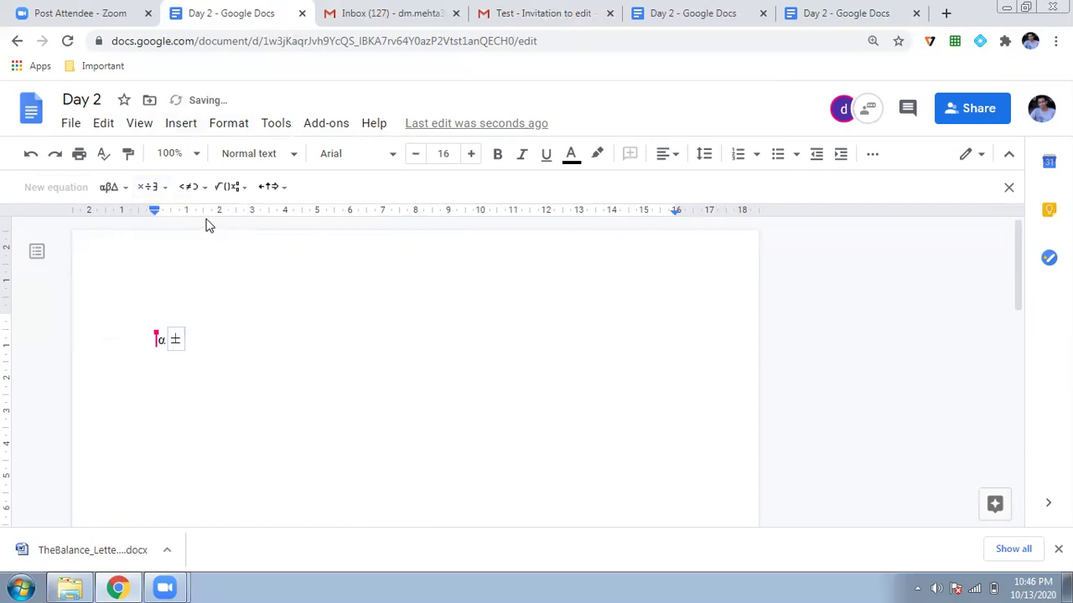
text(x)
key(Right)
text(y)
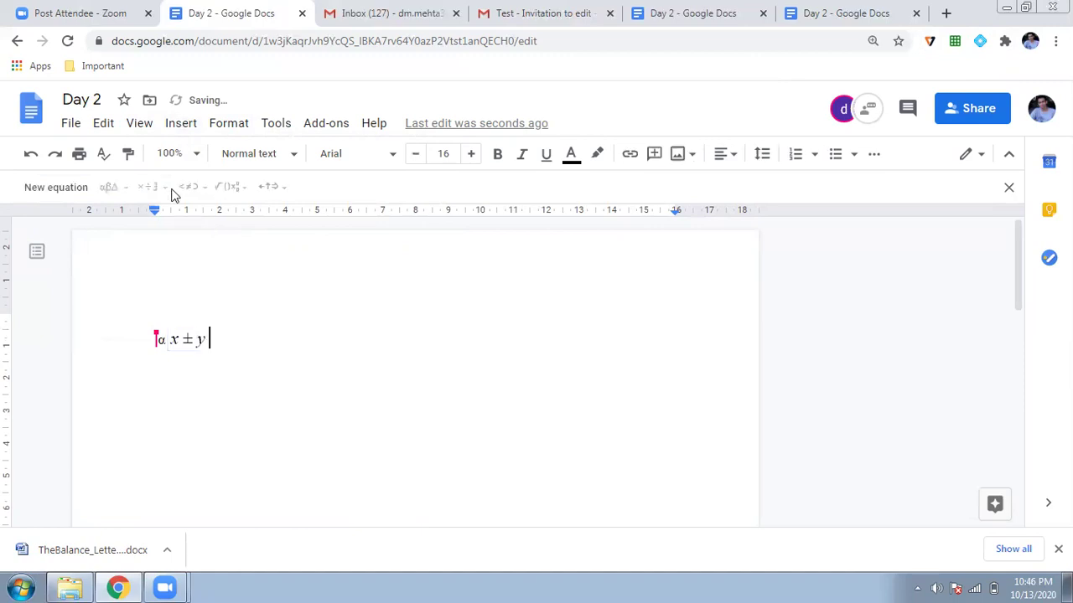
Step: Insert another new equation reading 2 ≤ 4 after x ± y
click(55, 187)
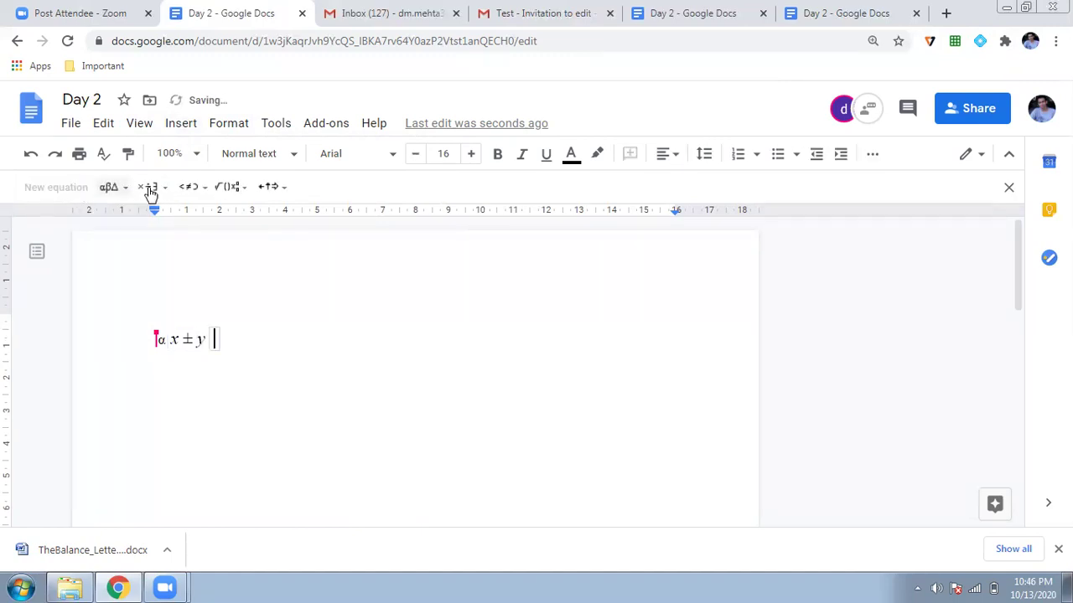
click(188, 189)
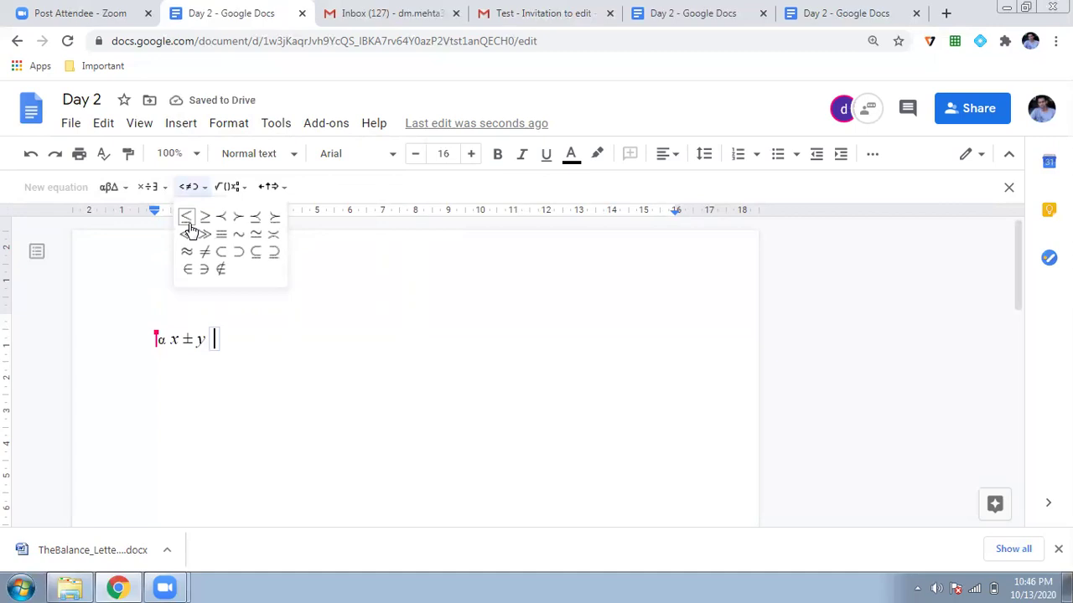
click(188, 219)
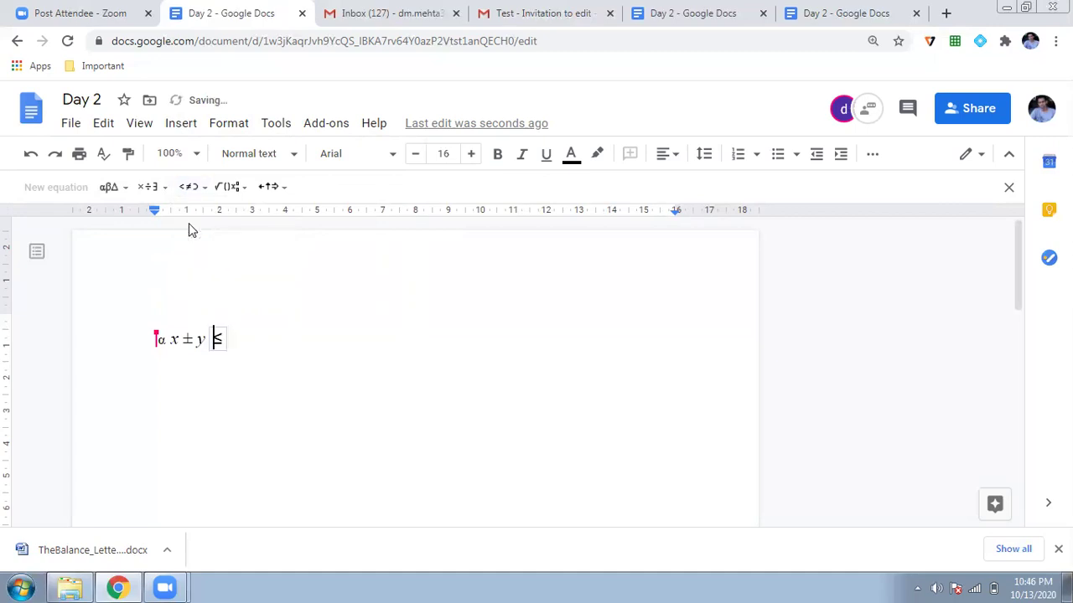
text(2)
key(Right)
text(4)
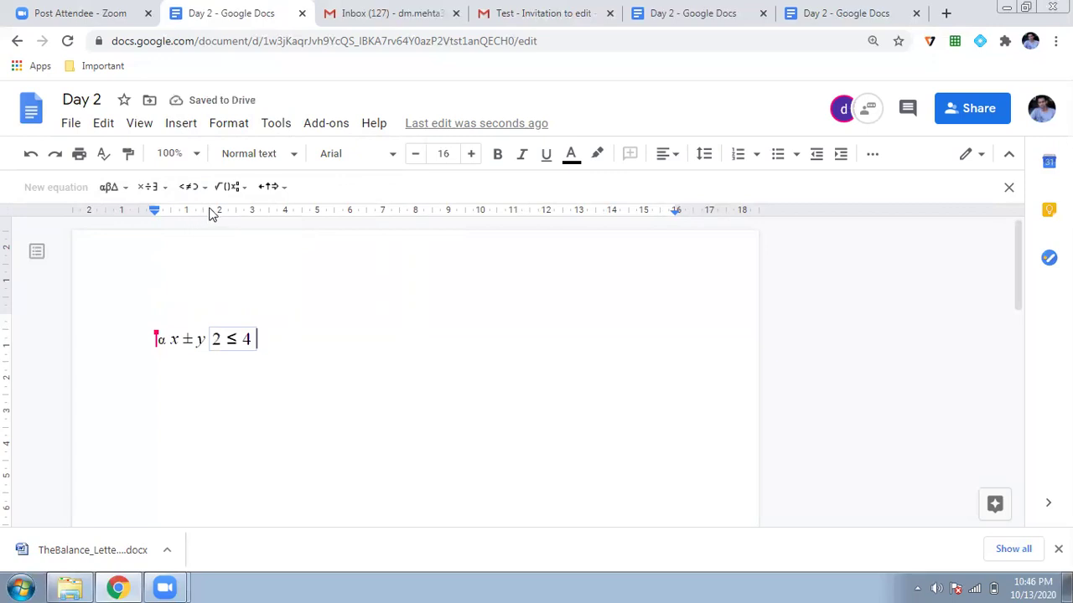
Step: Replace the 2 ≤ 4 expression with a definite integral symbol whose lower limit is 1
key(BackSpace)
key(BackSpace)
key(BackSpace)
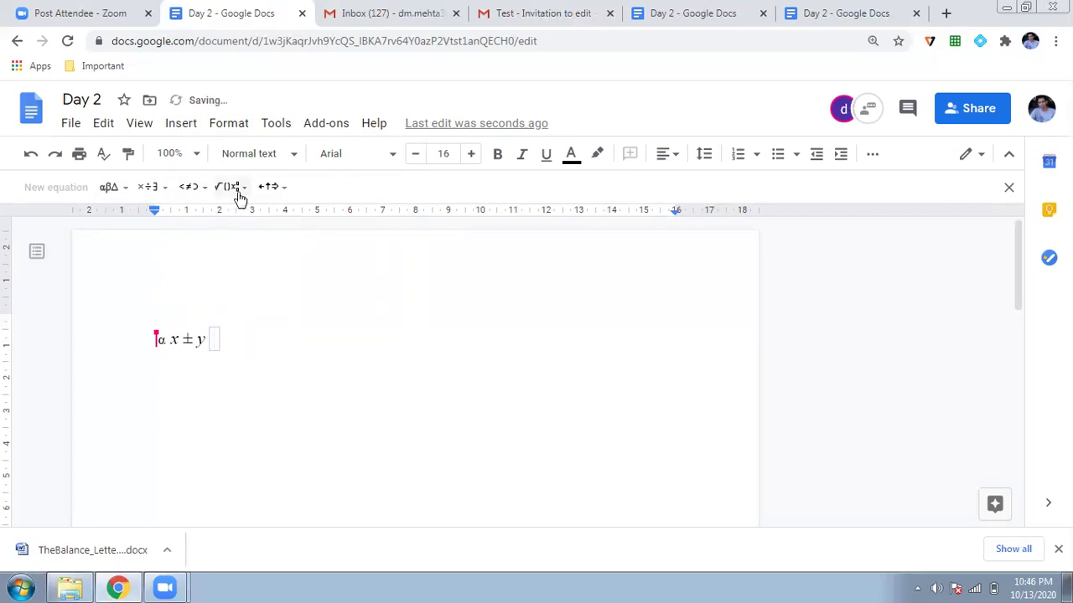
click(237, 190)
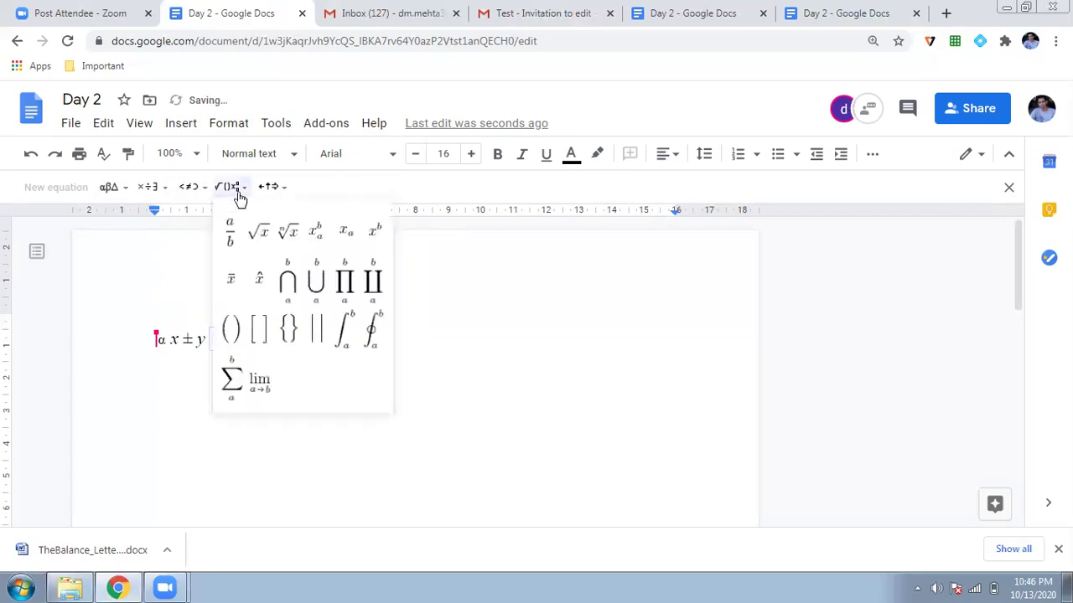
click(337, 338)
text(1)
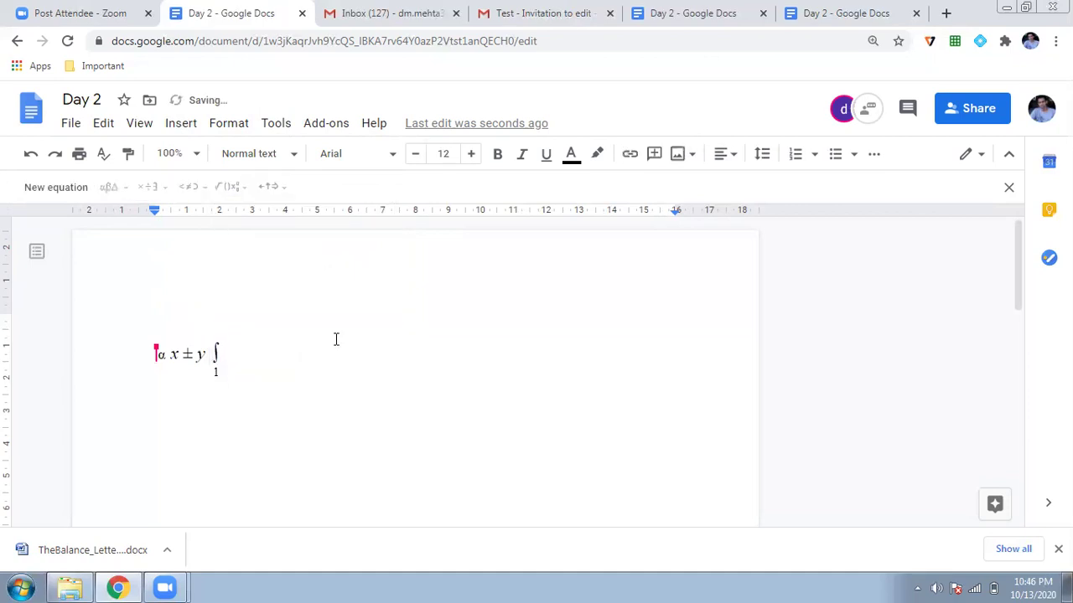
Step: Insert a new equation at the start of the line containing an nth-root symbol with index 2
click(212, 362)
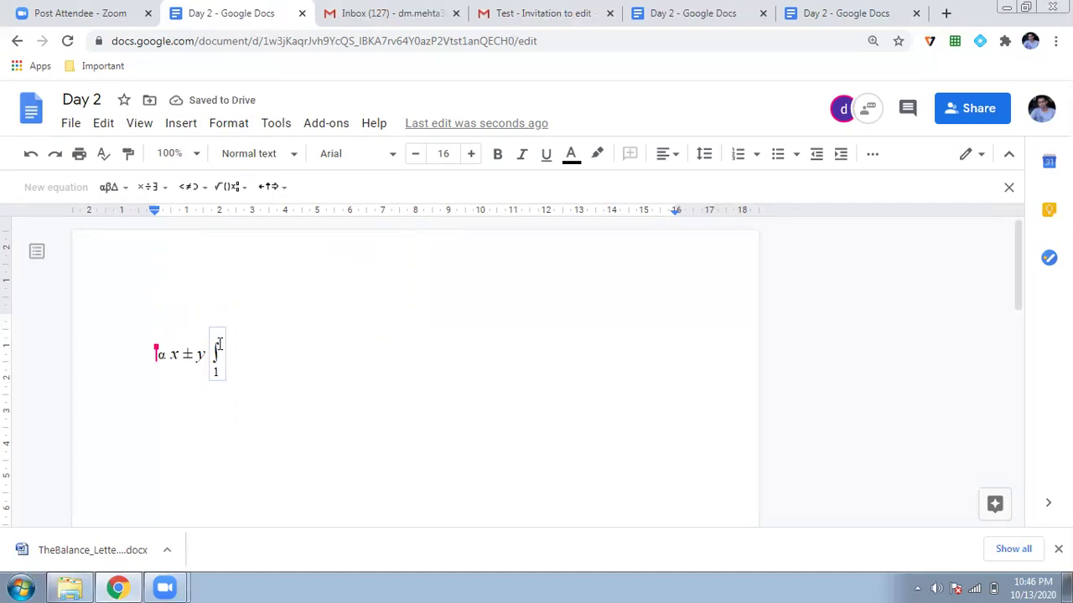
click(217, 349)
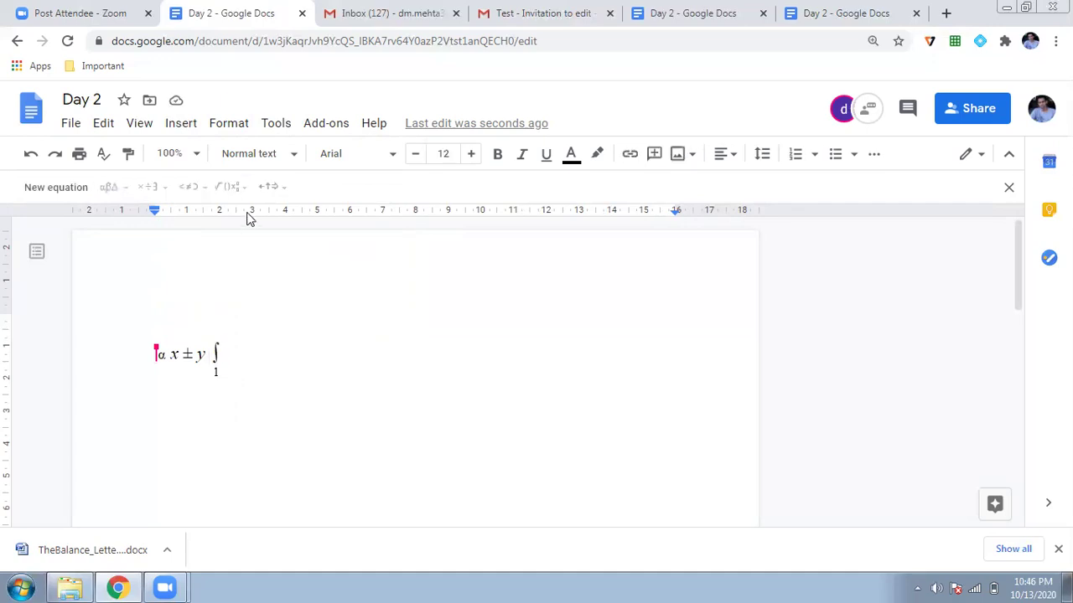
click(80, 201)
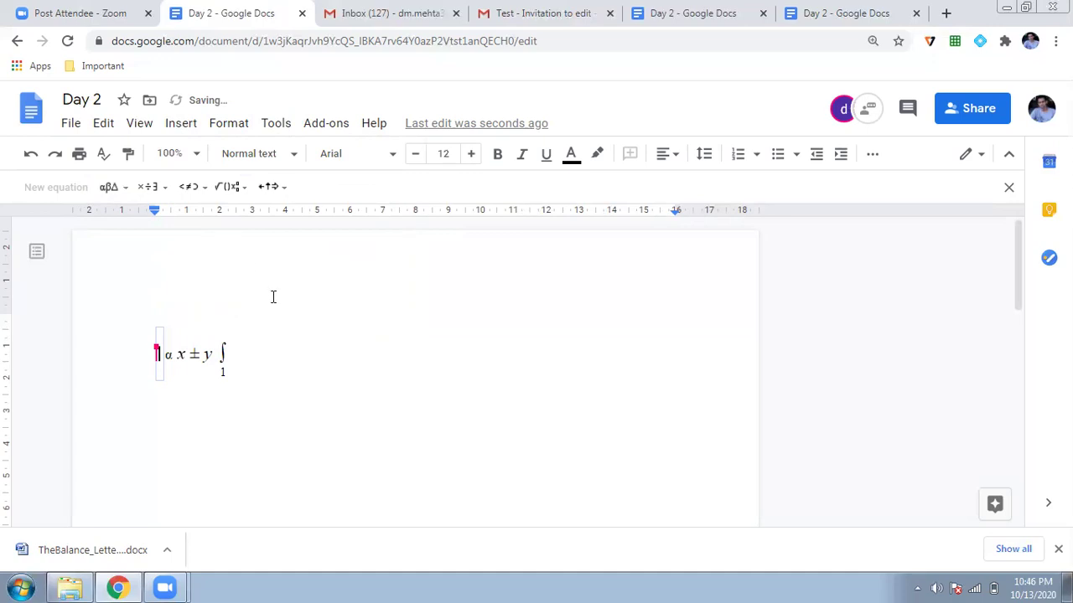
click(282, 189)
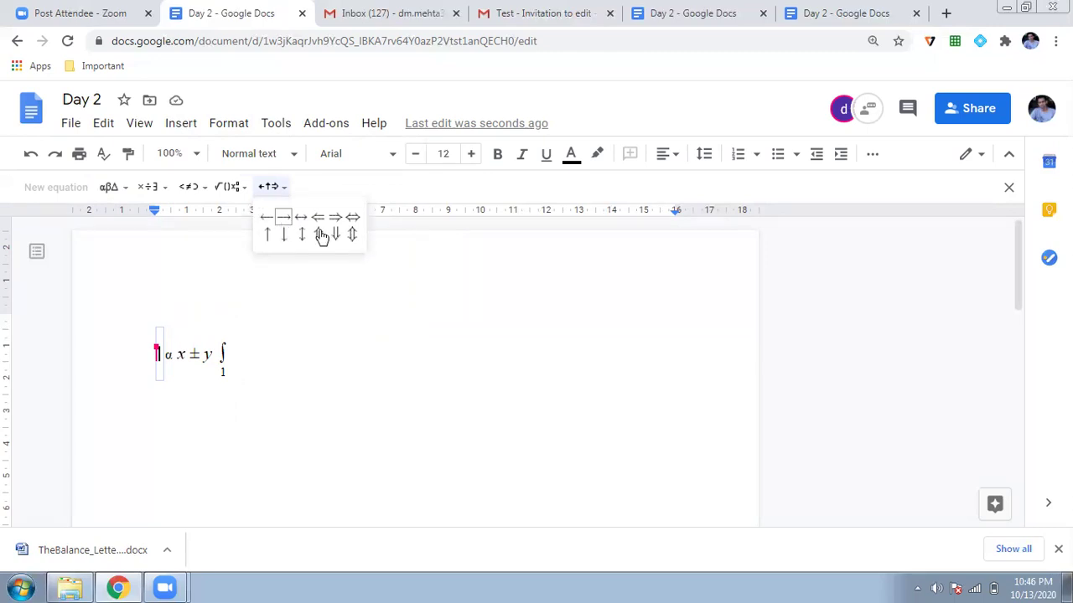
mouse_move(240, 194)
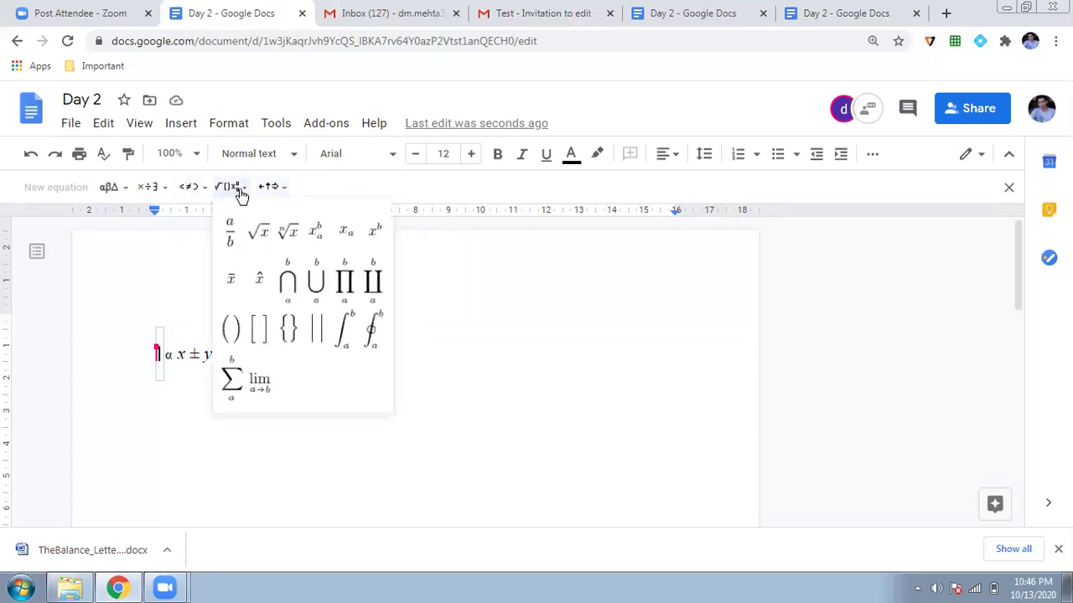
click(295, 240)
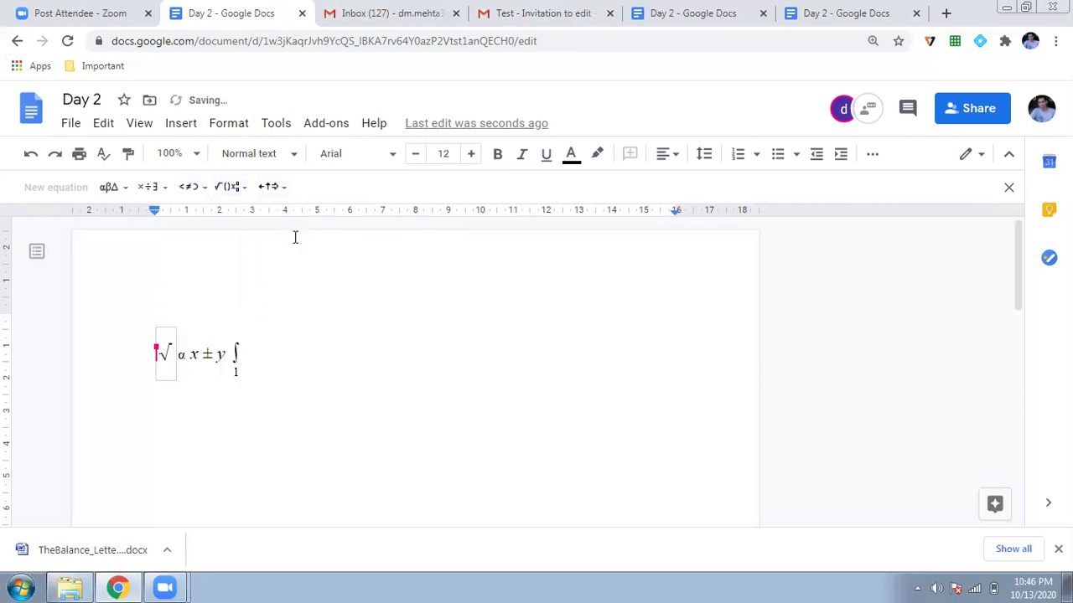
click(295, 237)
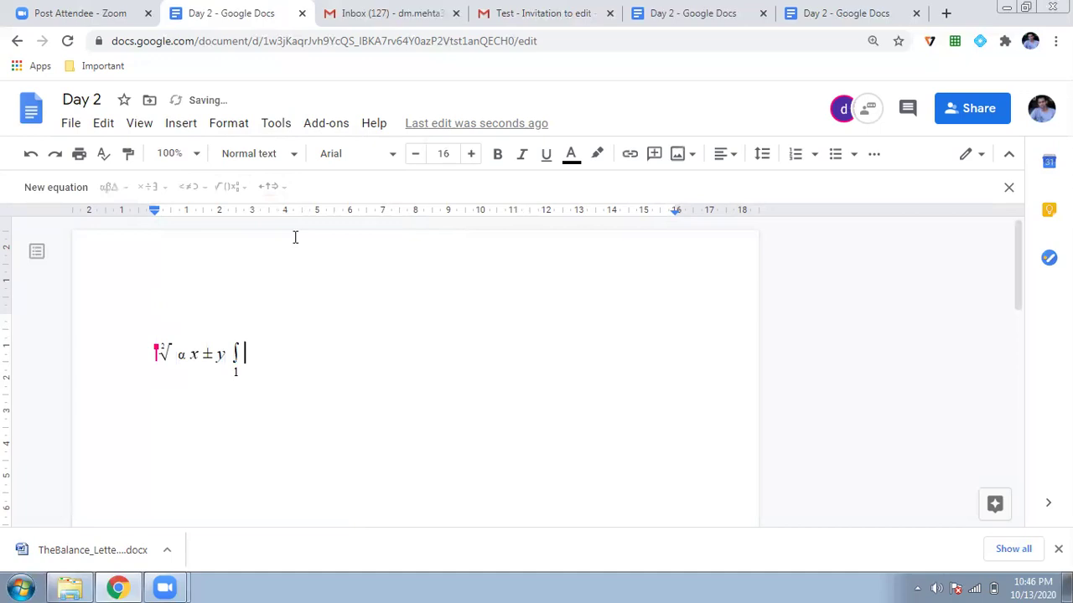
Step: Delete all the equations from the document
double_click(130, 348)
key(Delete)
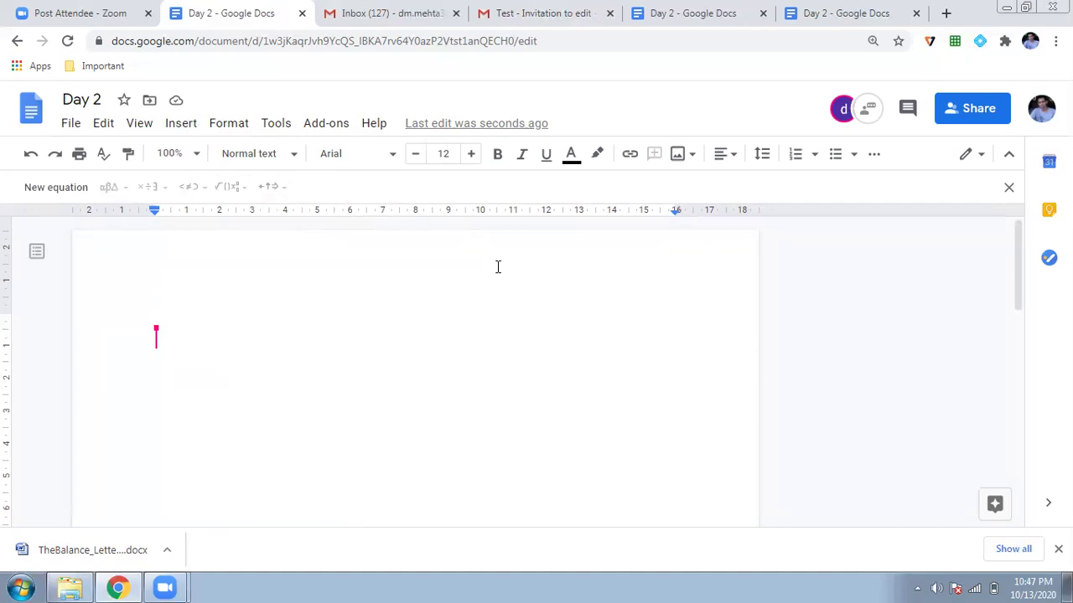
Step: Open a new browser tab
click(946, 13)
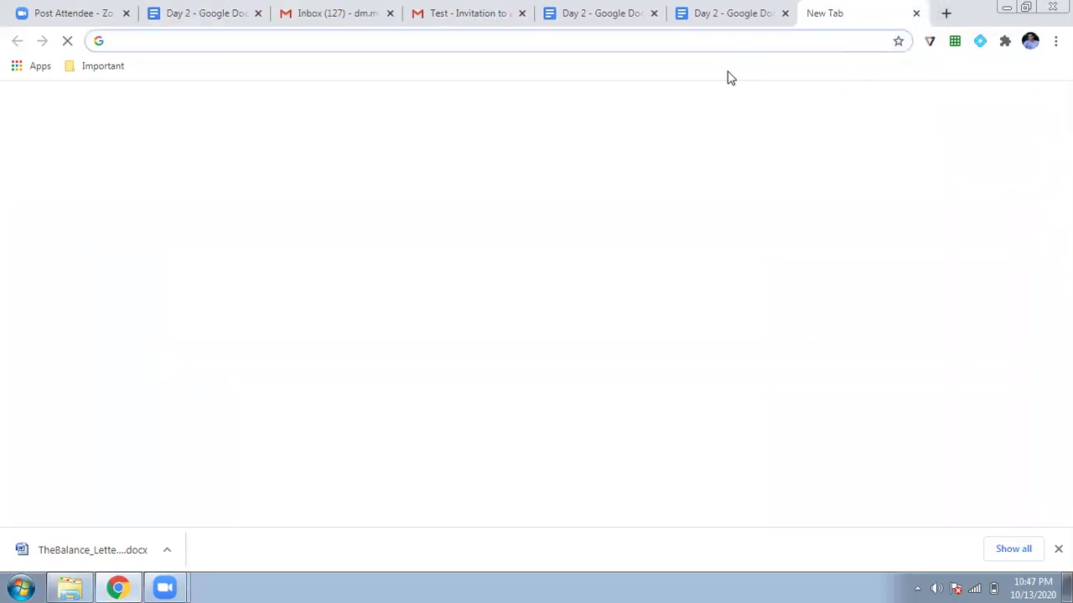
text(e)
key(BackSpace)
key(BackSpace)
text(di)
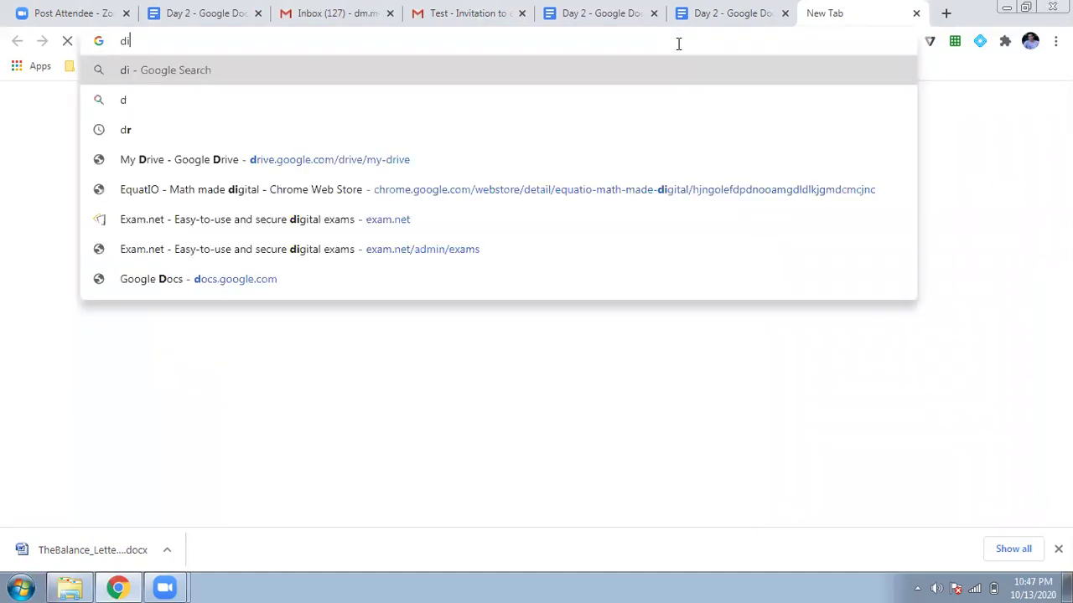
text(gital c)
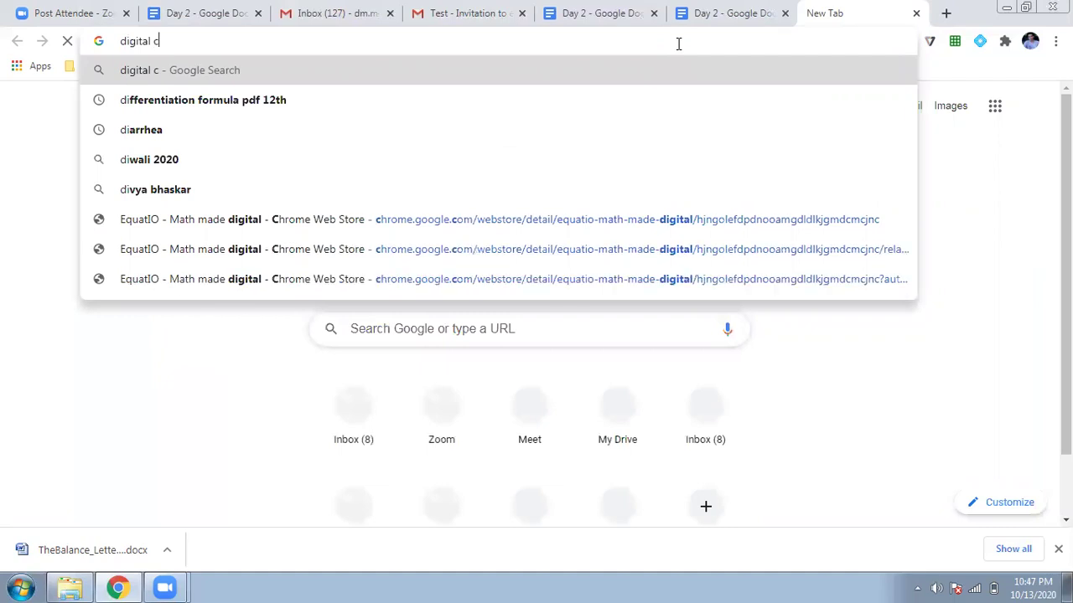
text(iti)
key(BackSpace)
key(BackSpace)
key(BackSpace)
key(BackSpace)
key(BackSpace)
key(BackSpace)
key(BackSpace)
key(BackSpace)
key(BackSpace)
key(BackSpace)
key(BackSpace)
key(BackSpace)
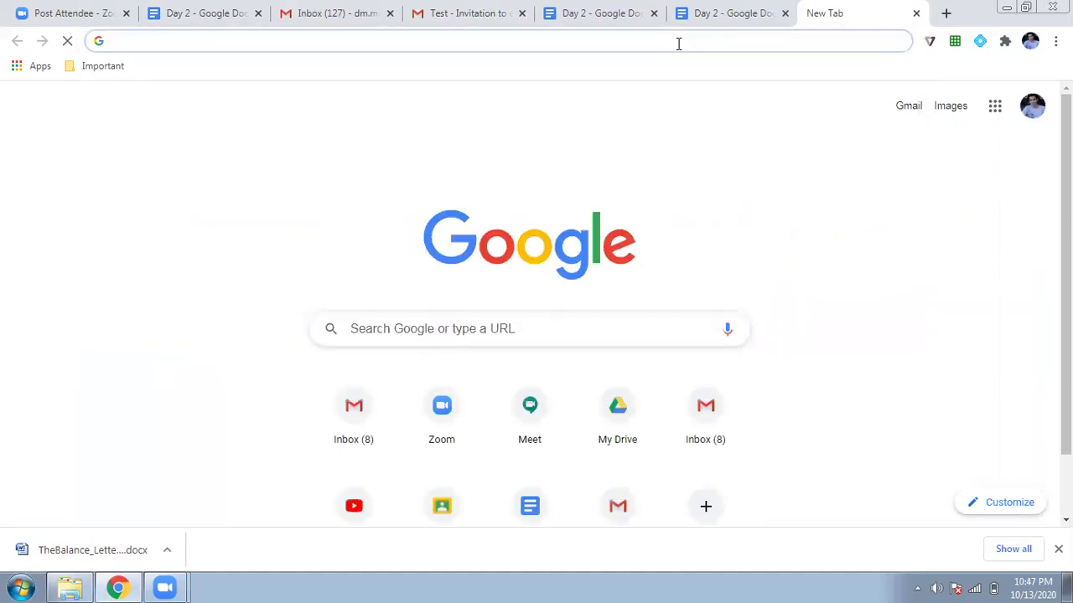
Step: Search the web for gandhiji and open the Britannica biography article on Mahatma Gandhi from the results
text(gandhi)
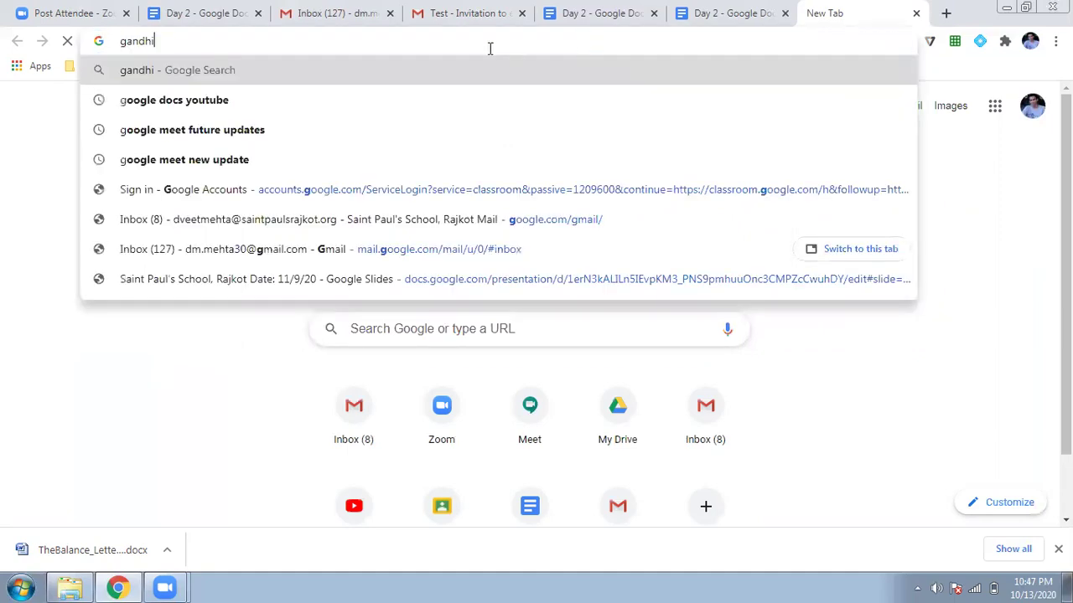
text(ji)
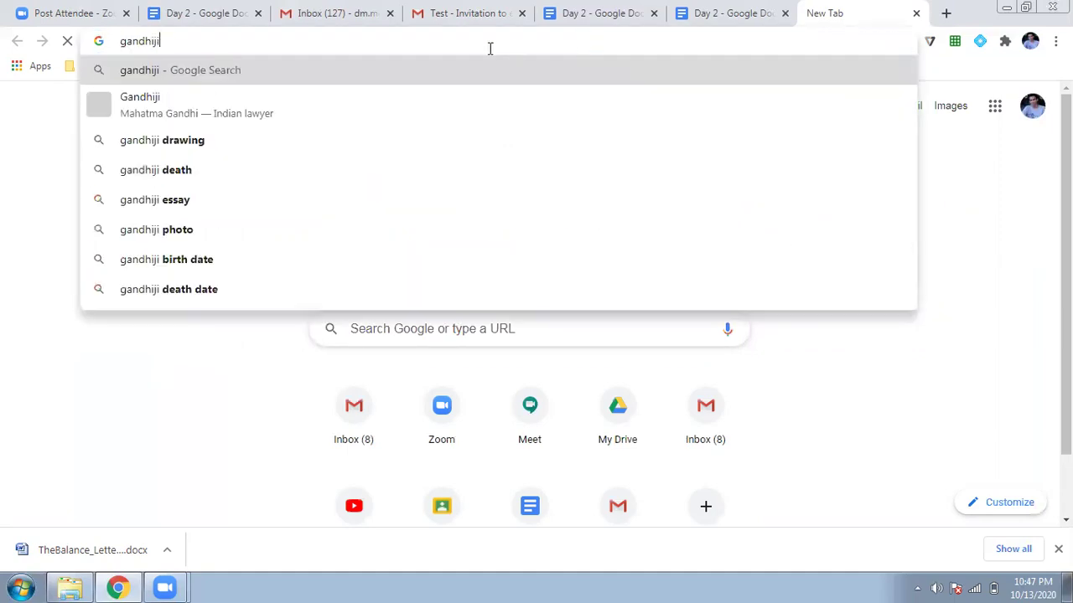
key(Return)
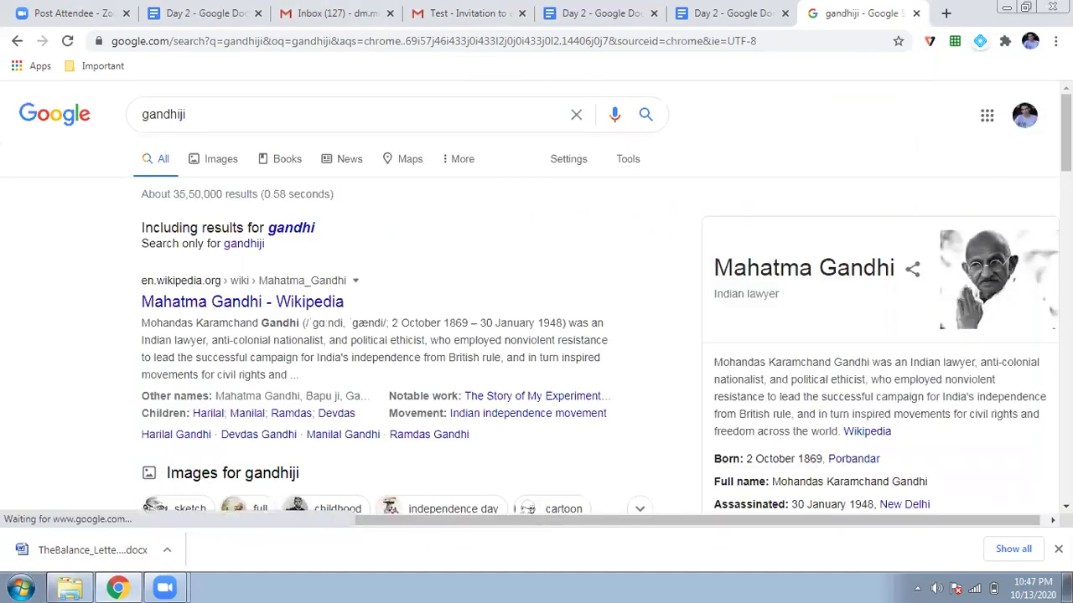
scroll(536, 301, down, 1)
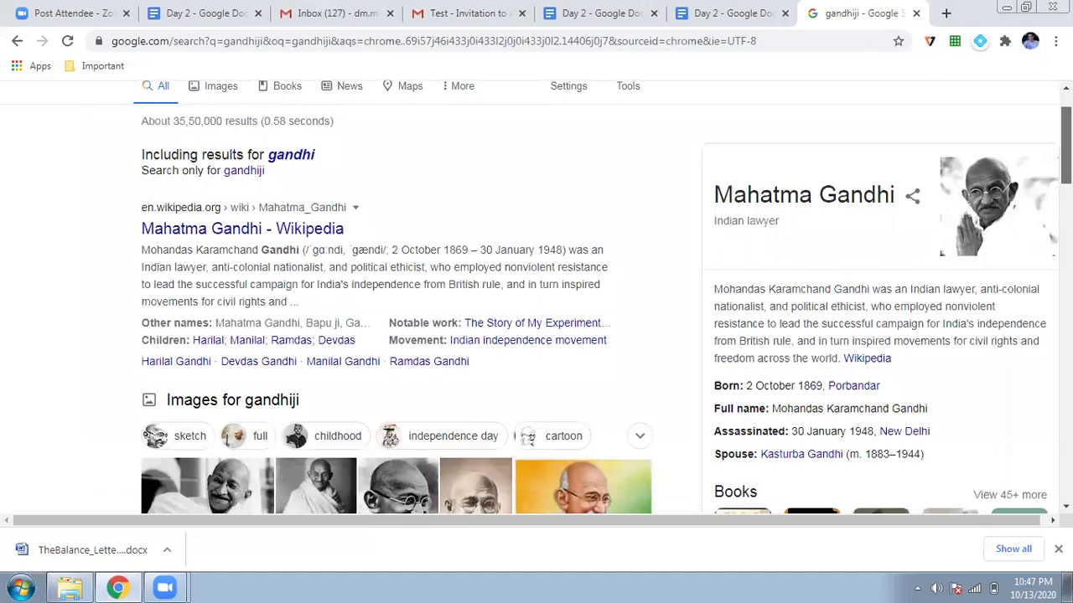
scroll(516, 438, down, 4)
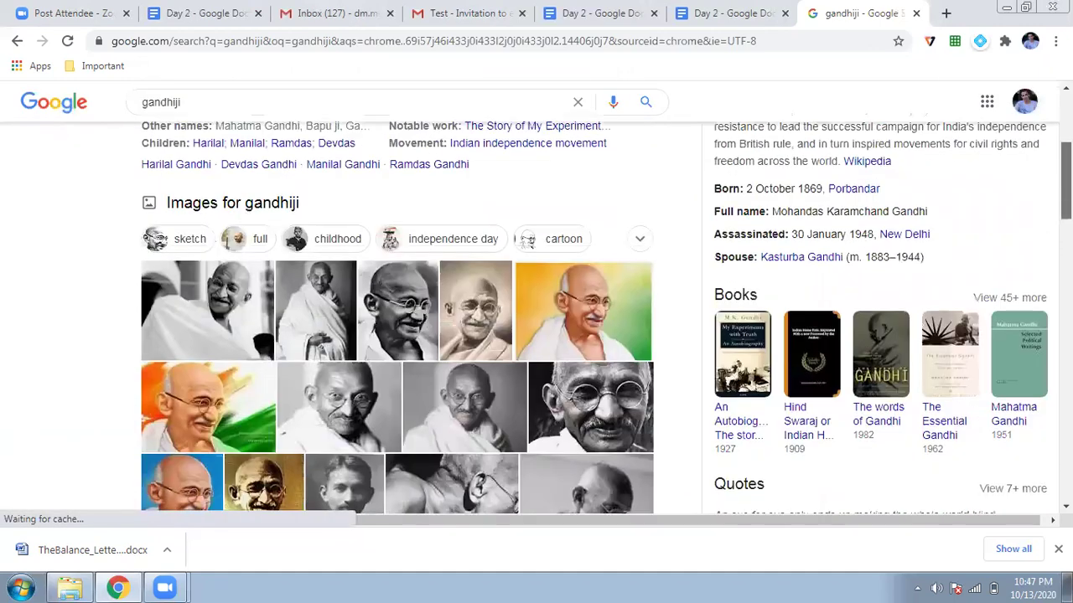
scroll(598, 139, down, 4)
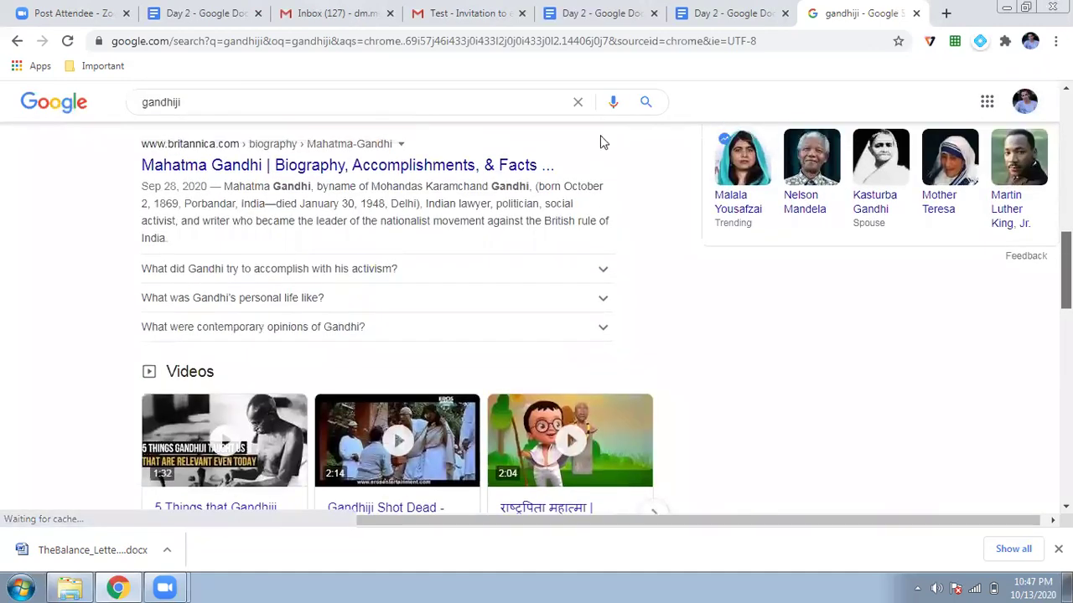
click(467, 197)
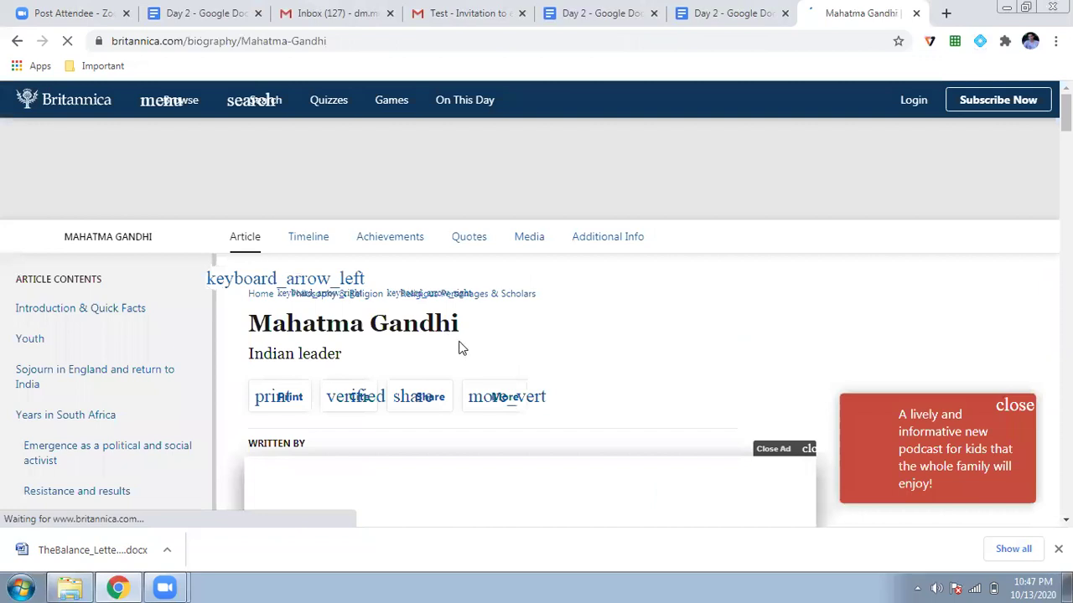
Step: Copy the introductory paragraph of the Mahatma Gandhi article and paste it into the empty Day 2 document in Google Docs
scroll(460, 347, down, 3)
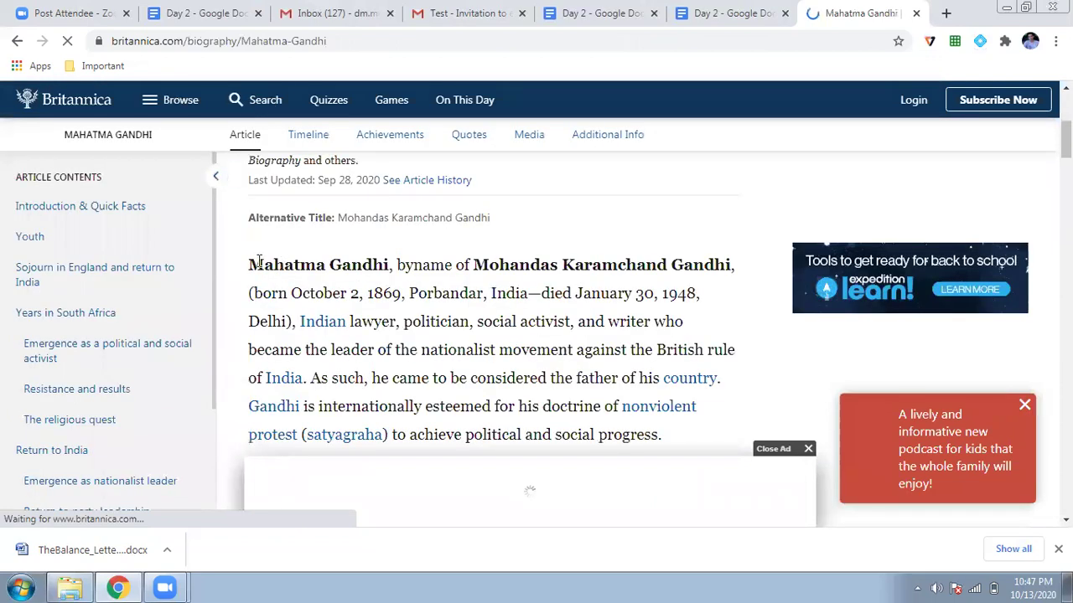
drag(252, 262, 611, 407)
drag(683, 437, 682, 437)
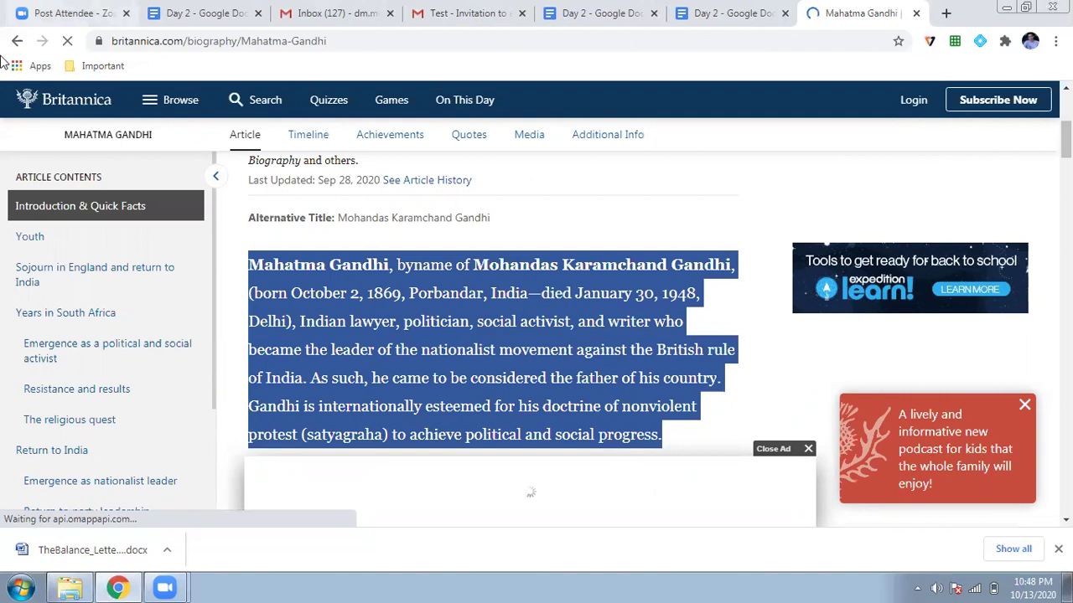
click(202, 13)
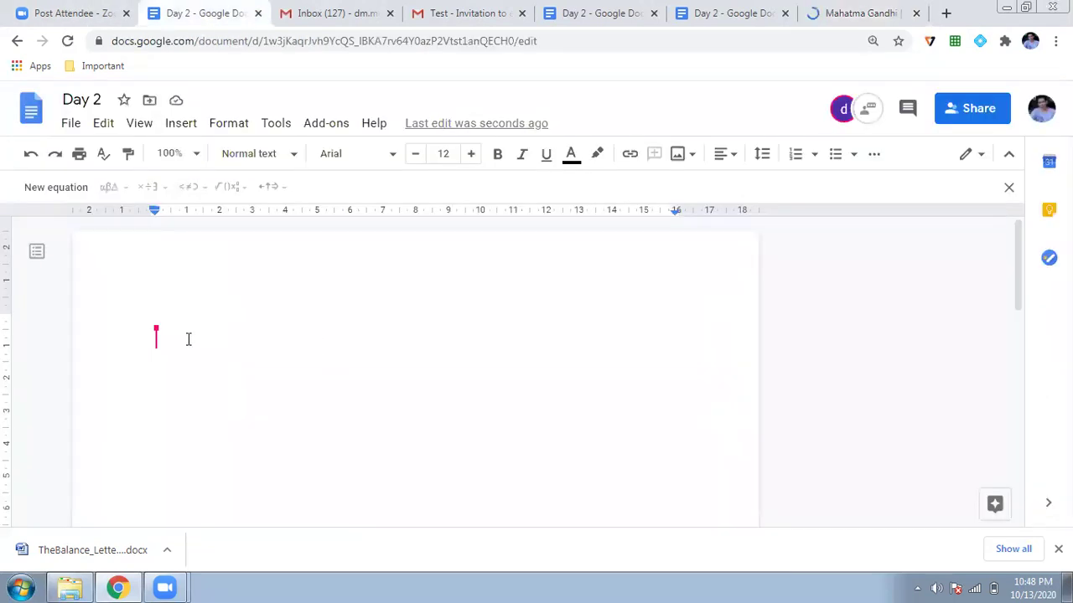
click(132, 300)
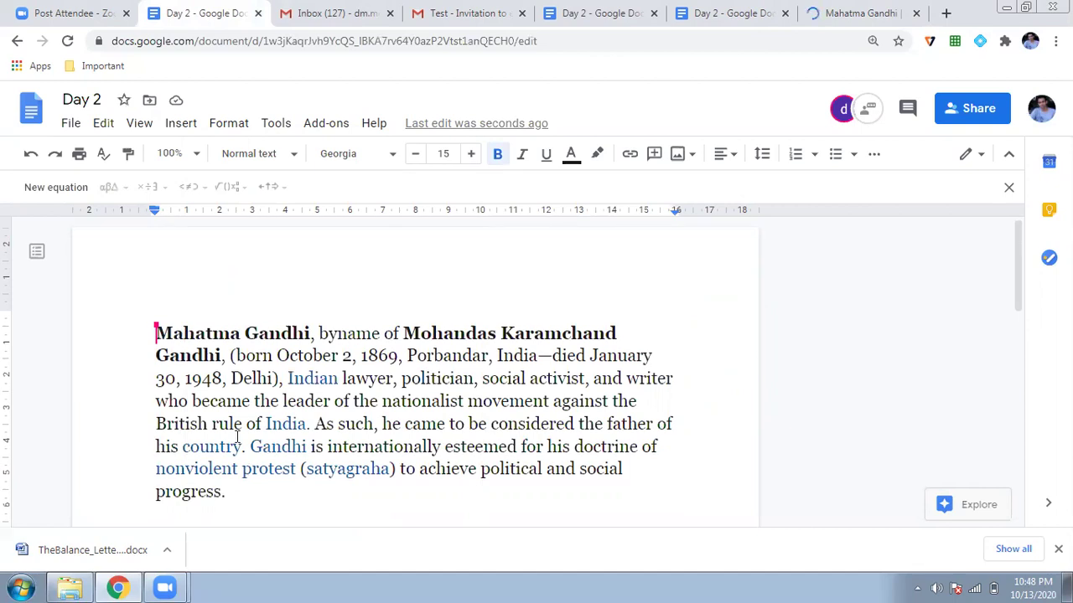
scroll(239, 444, down, 1)
drag(189, 328, 226, 398)
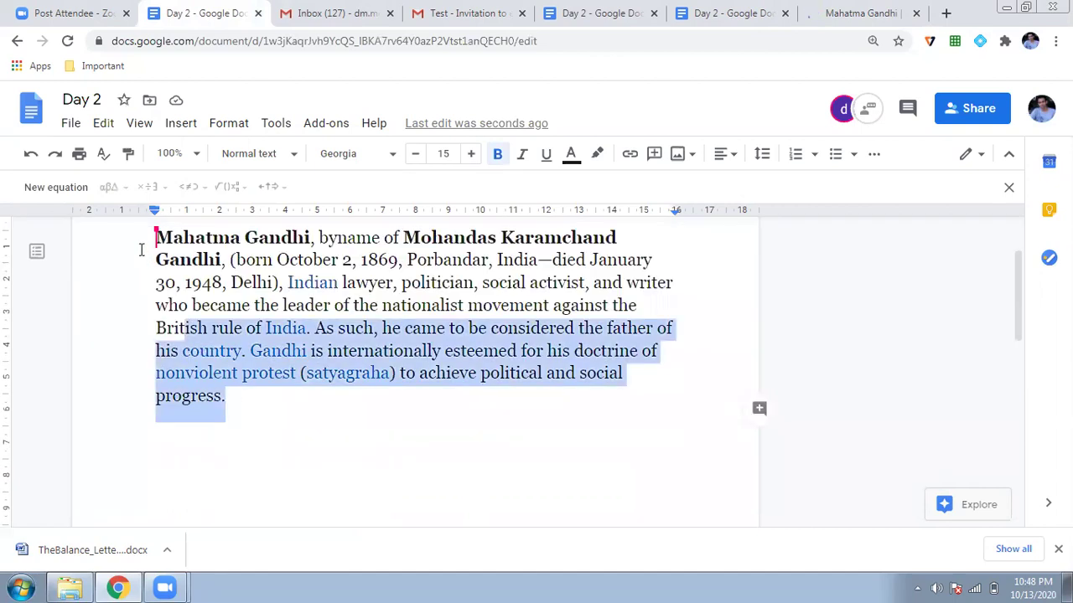
scroll(143, 255, up, 1)
key(ctrl+a)
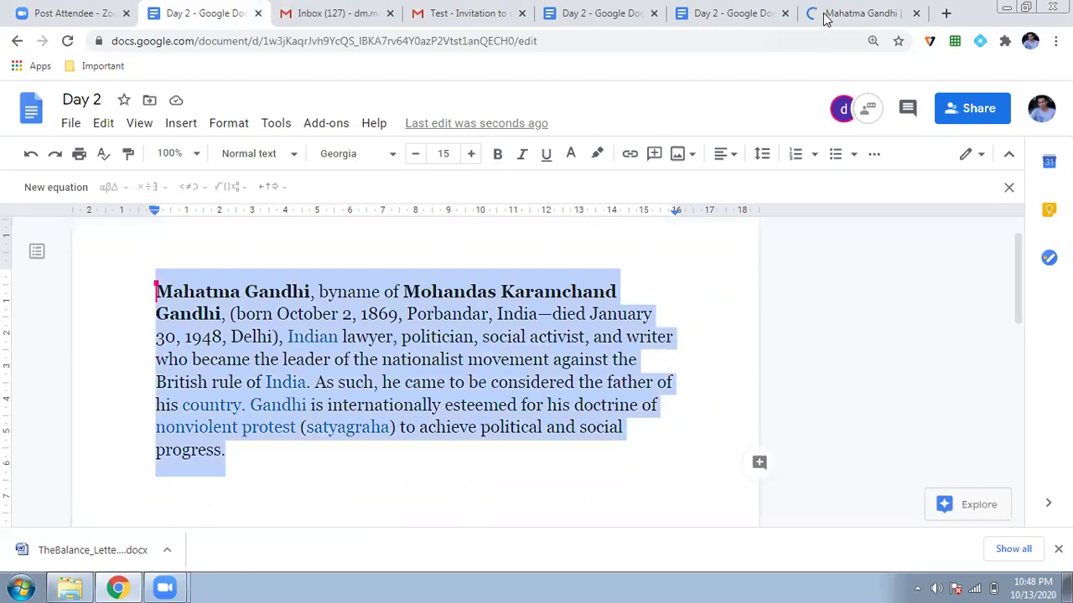
Step: Copy the full web address of the Britannica article on Mahatma Gandhi
click(825, 15)
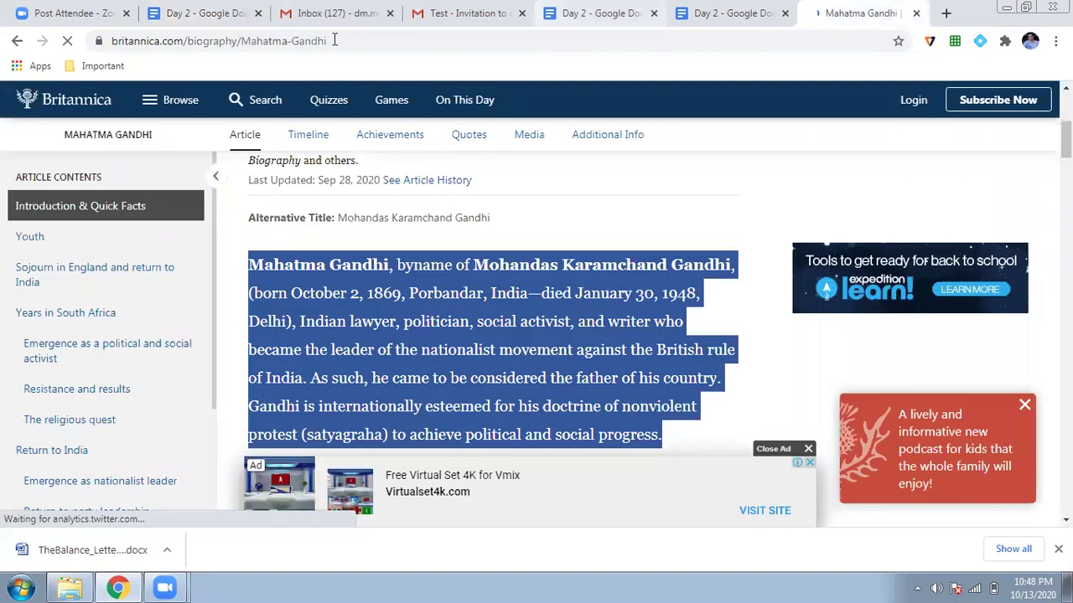
double_click(334, 40)
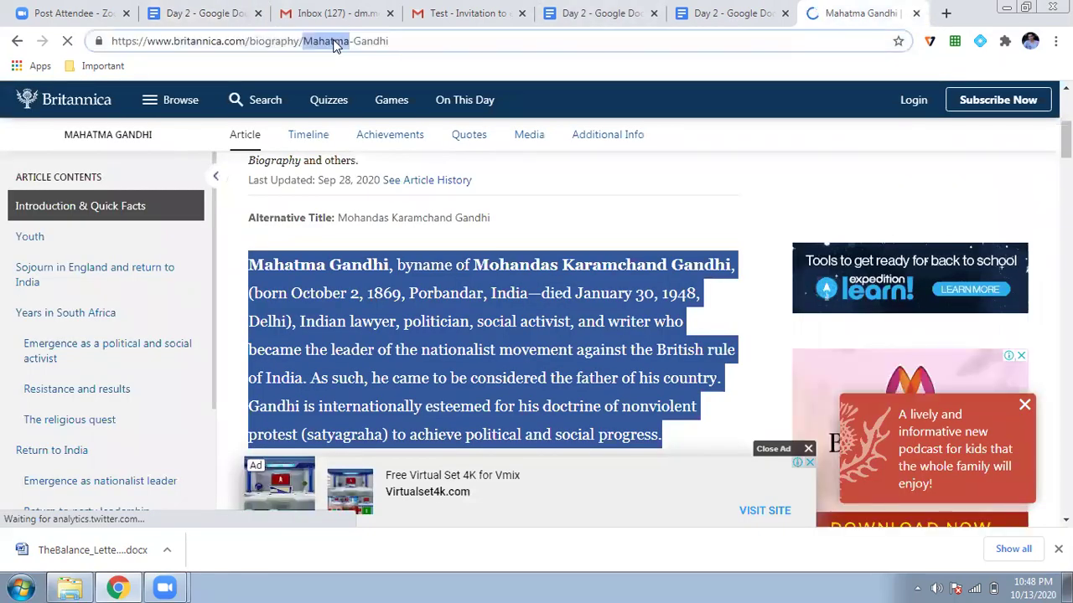
click(333, 40)
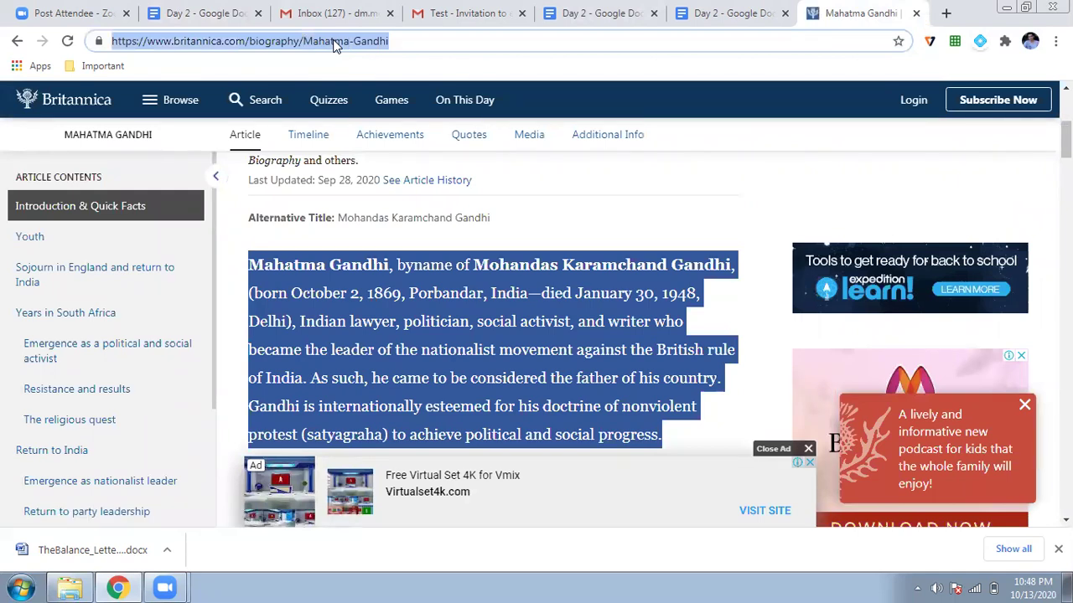
Step: Return to the Day 2 document and insert a footnote for the whole pasted Gandhi paragraph
click(234, 18)
click(182, 124)
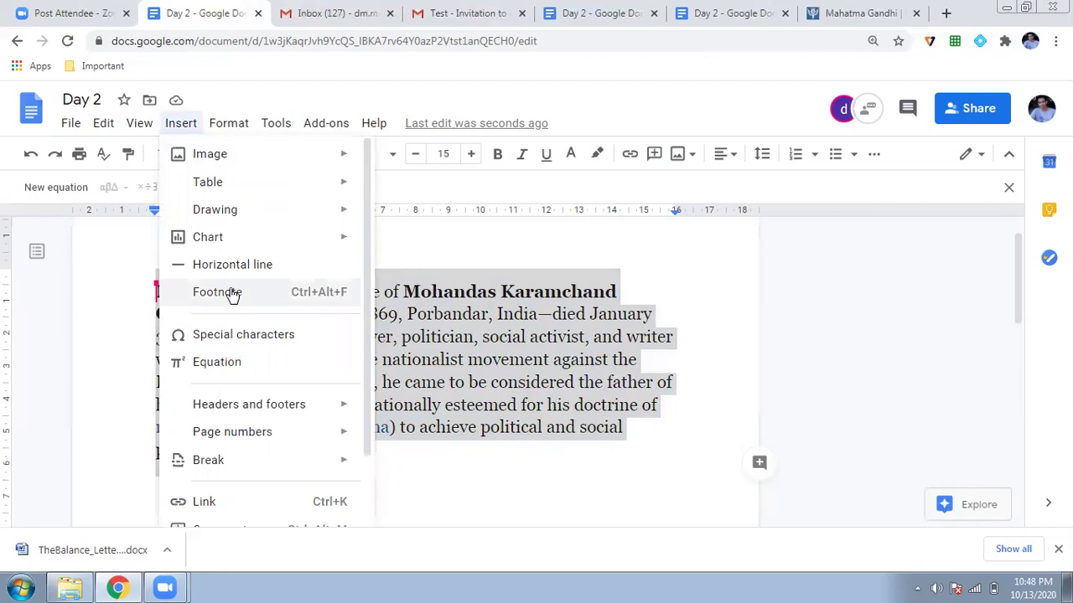
click(405, 472)
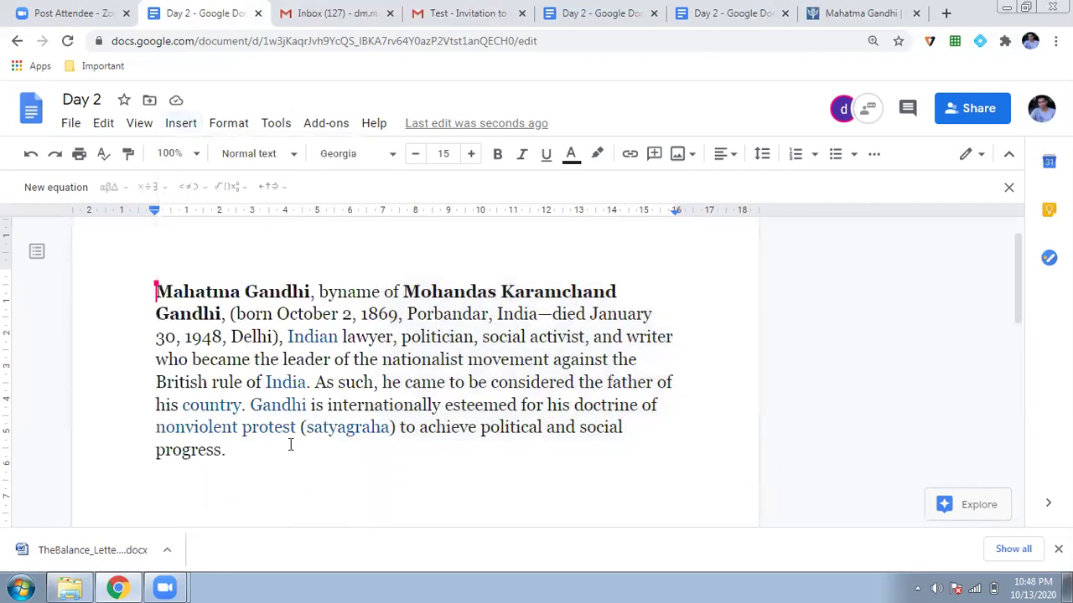
drag(246, 438, 155, 232)
click(180, 124)
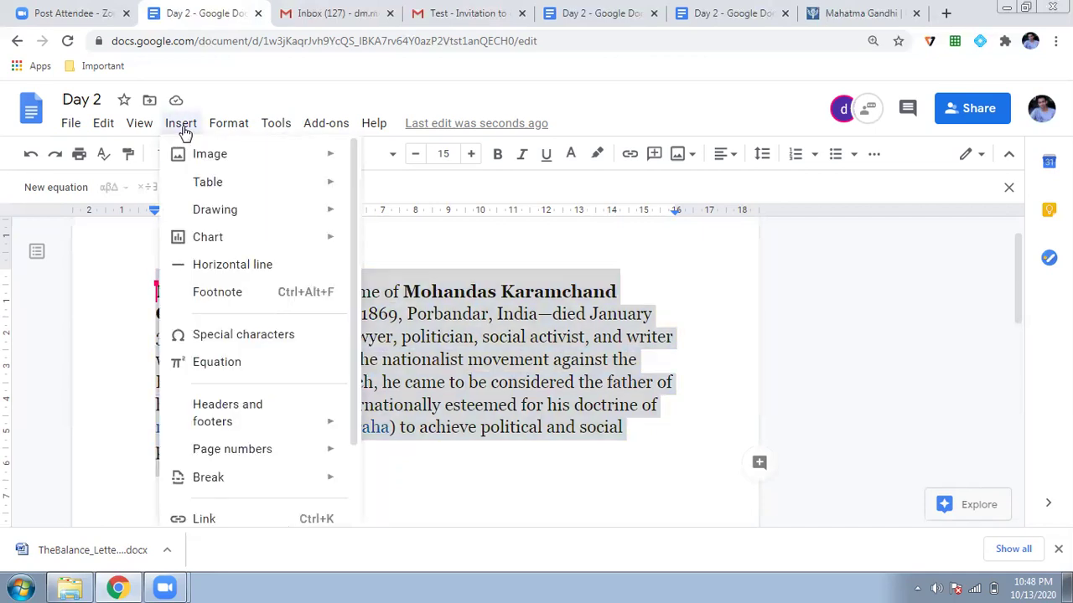
click(218, 294)
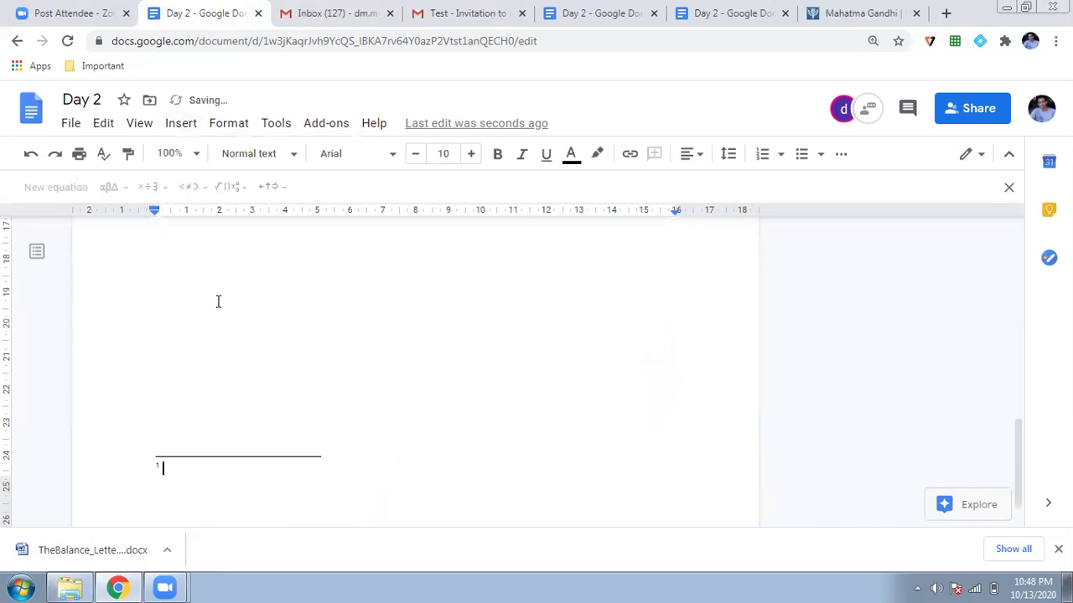
Step: Start a link in the new footnote with Data as its display text
click(182, 131)
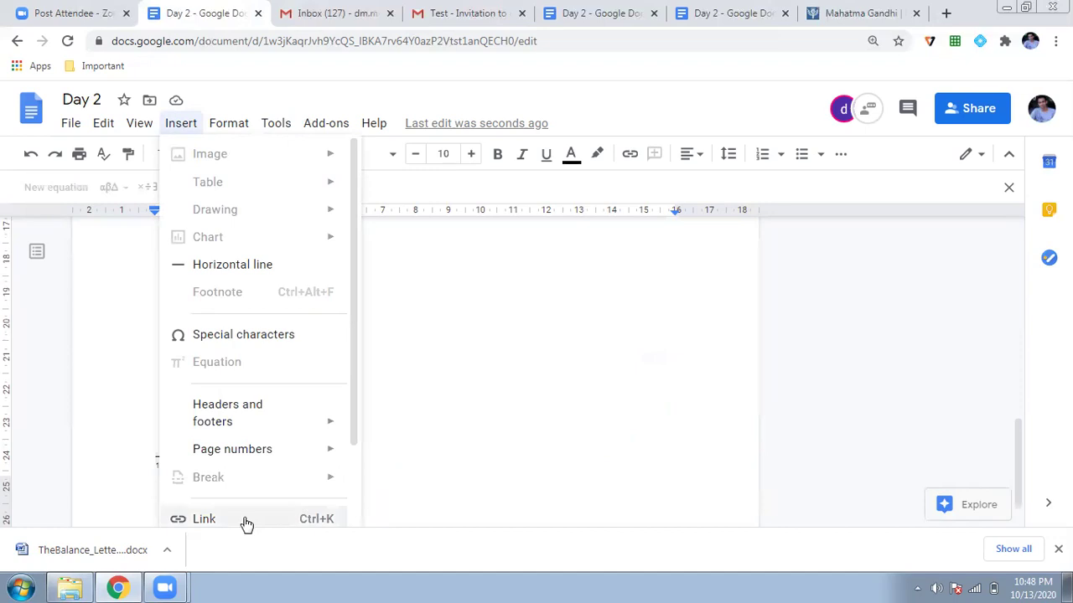
key(ctrl+k)
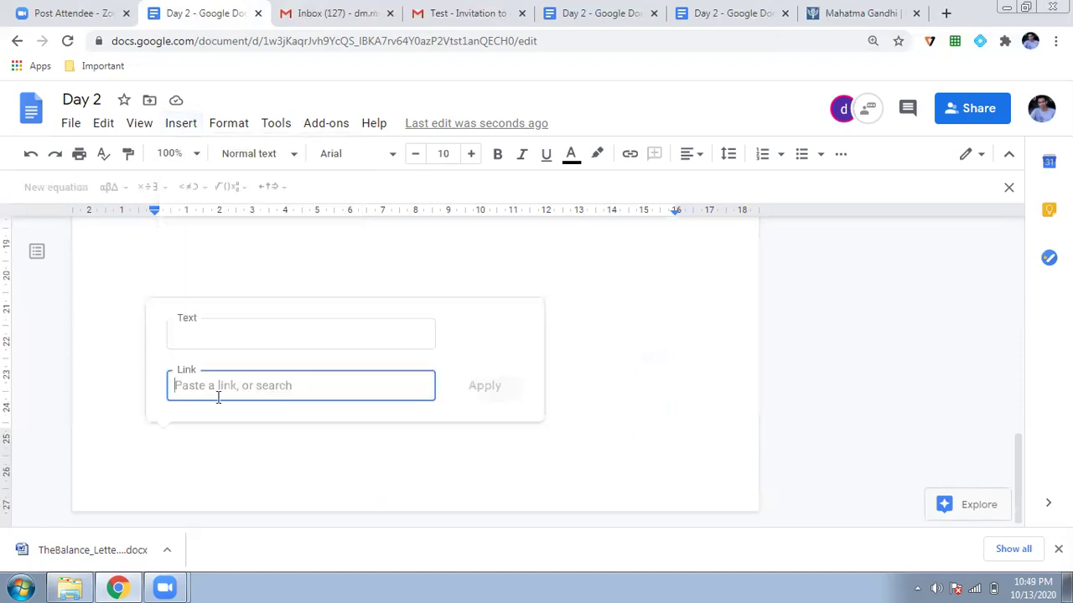
click(219, 338)
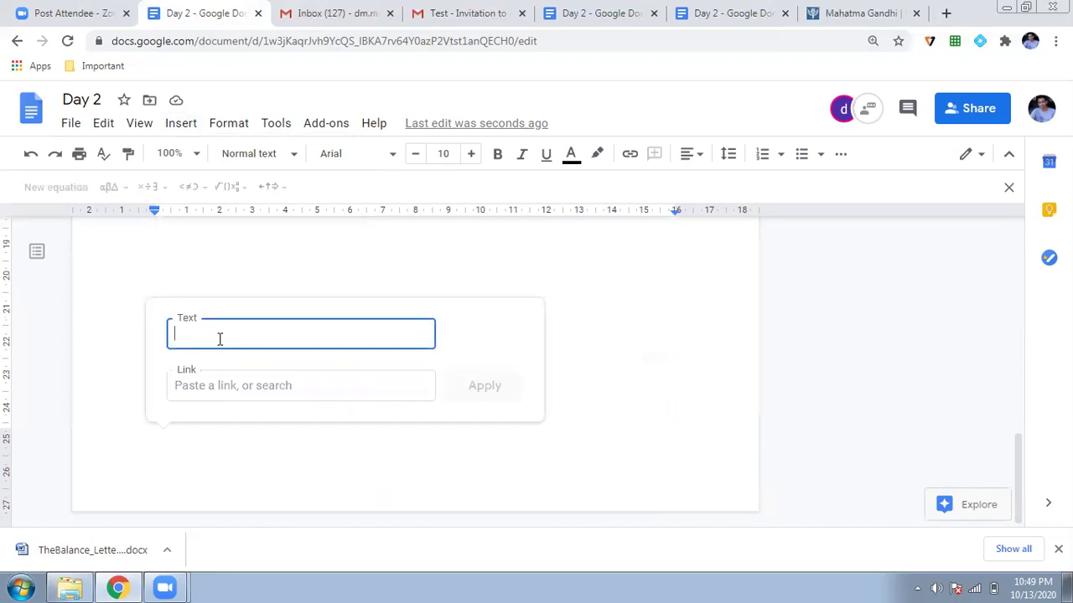
text(Data)
click(216, 386)
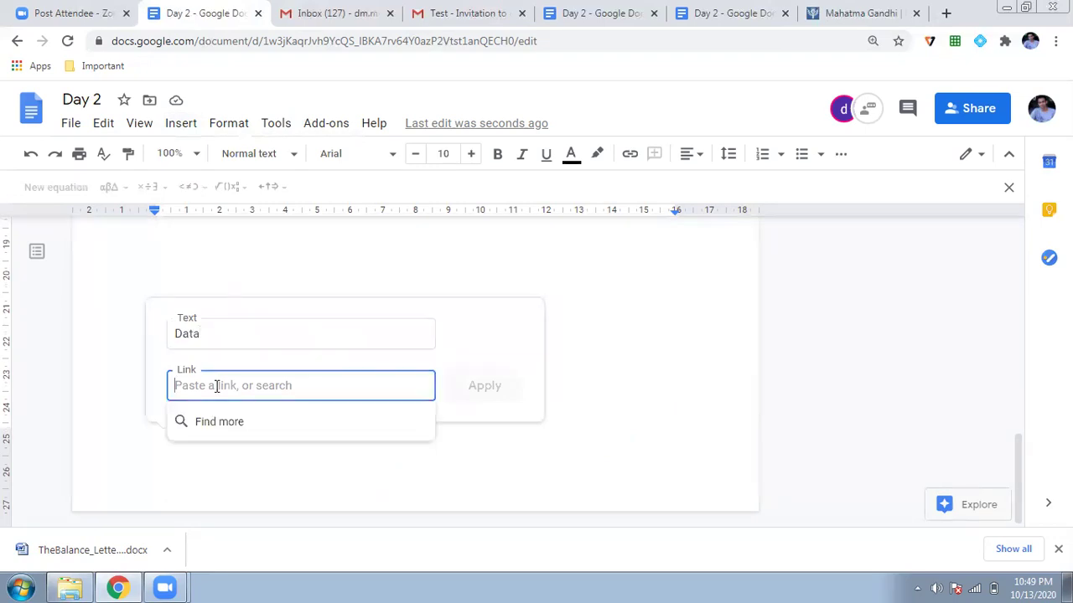
Step: Copy the web address of the Britannica Mahatma Gandhi article and apply it as the target of the footnote's Data link
click(863, 13)
click(338, 42)
key(ctrl+c)
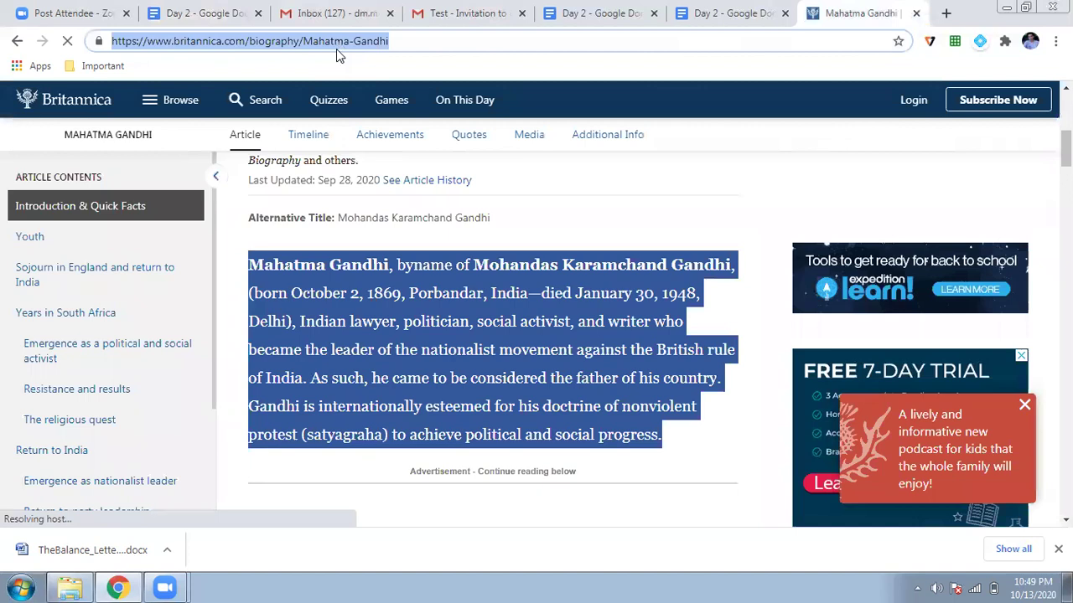
click(188, 14)
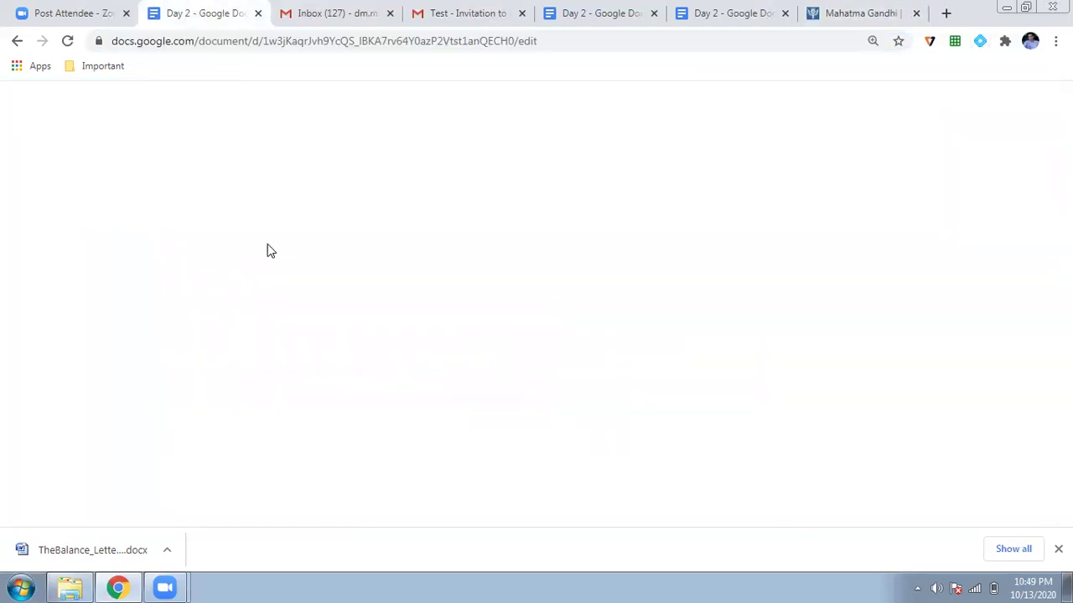
key(ctrl+v)
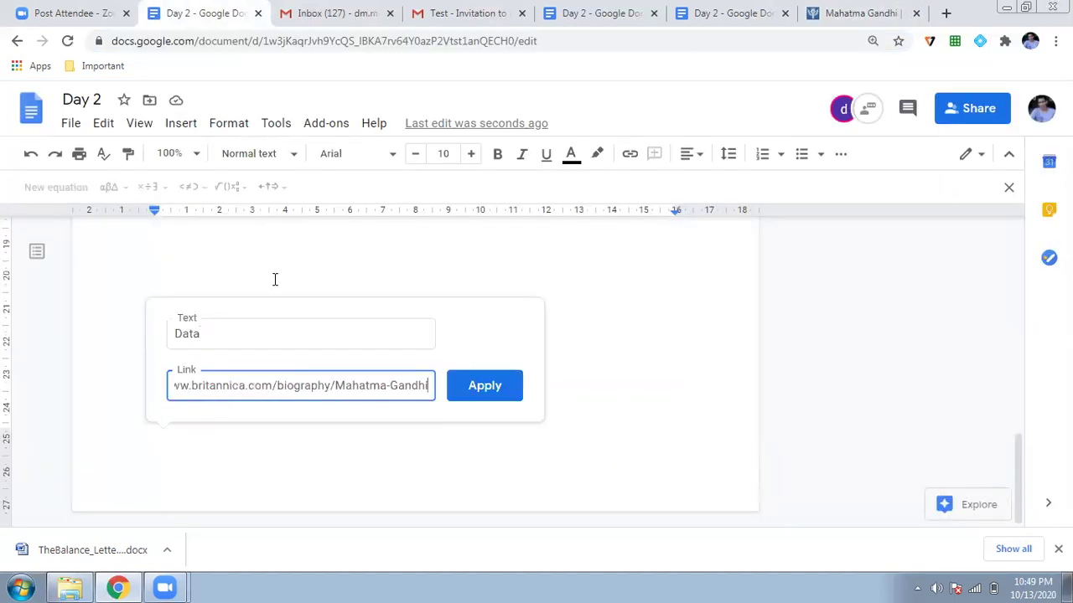
click(496, 388)
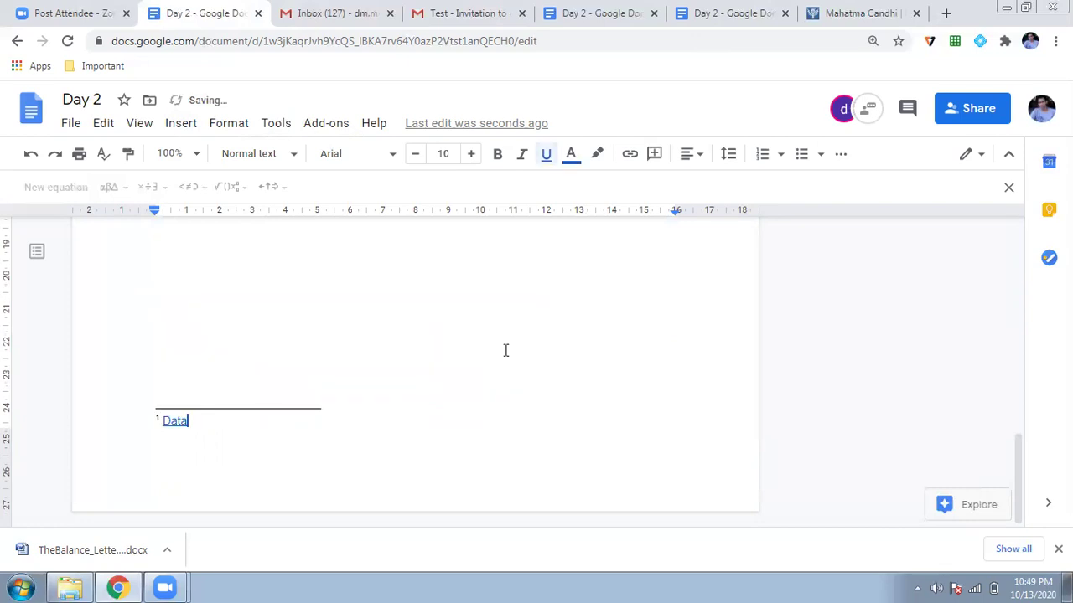
Step: Examine the footnote mark at the end of the Gandhi paragraph and the source preview of the Data link in the footnote
scroll(267, 419, up, 8)
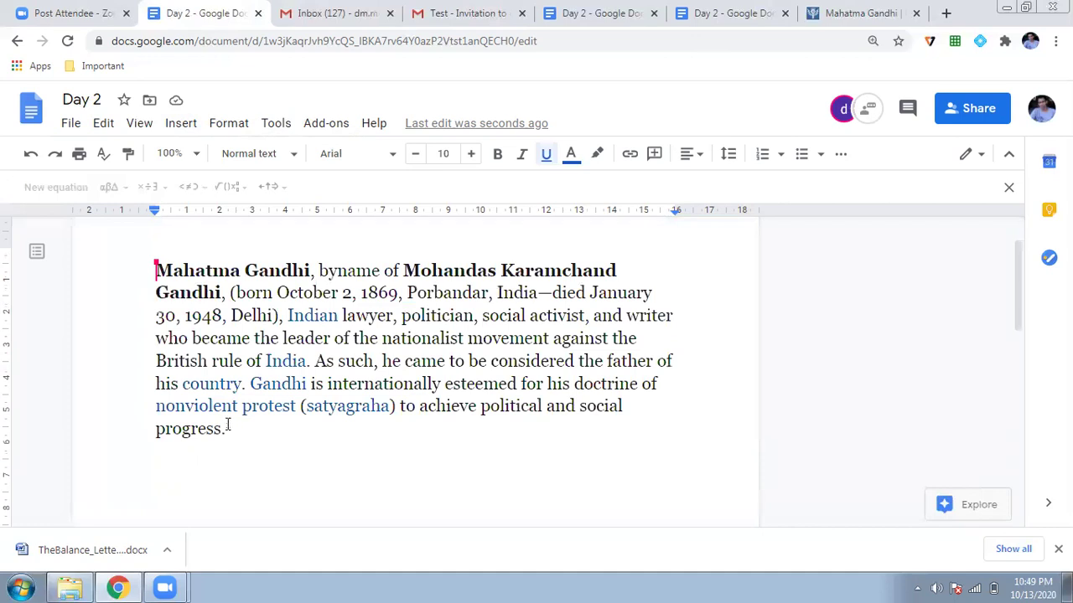
click(231, 428)
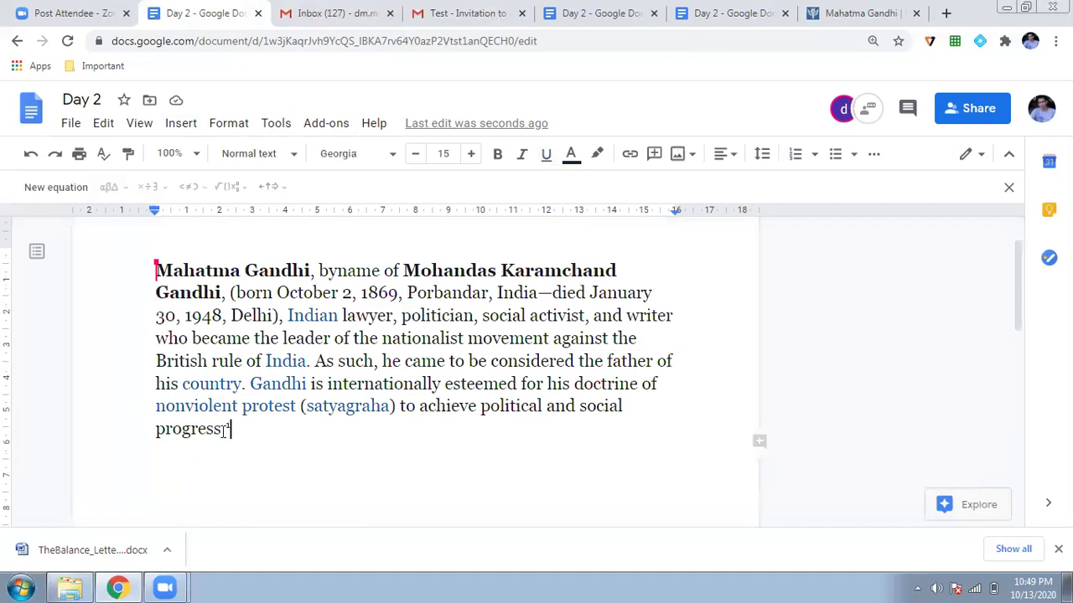
scroll(223, 432, down, 3)
scroll(223, 432, down, 3)
scroll(201, 429, down, 3)
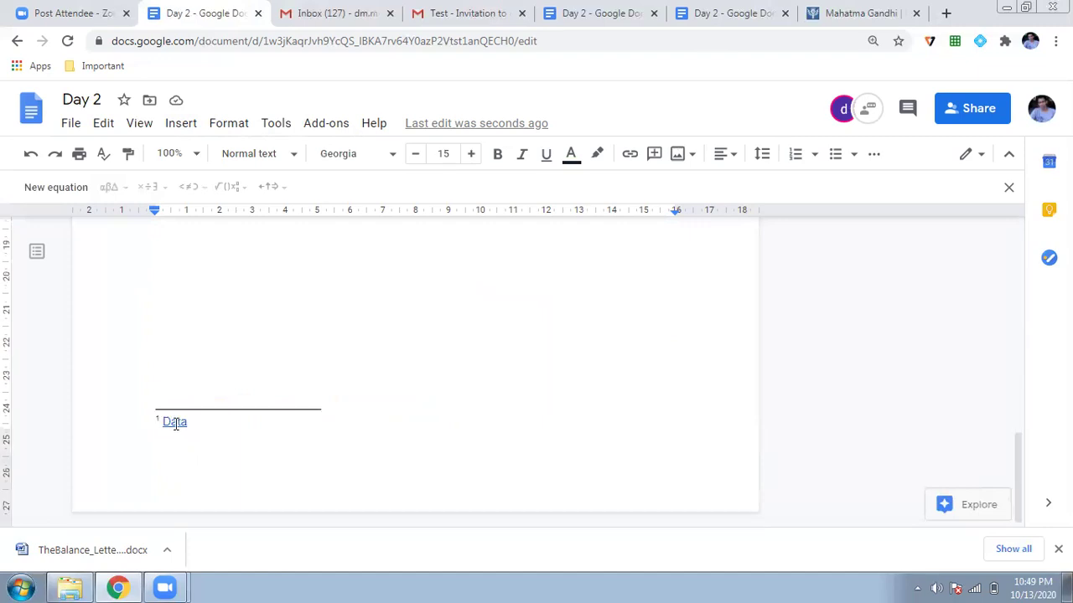
click(169, 422)
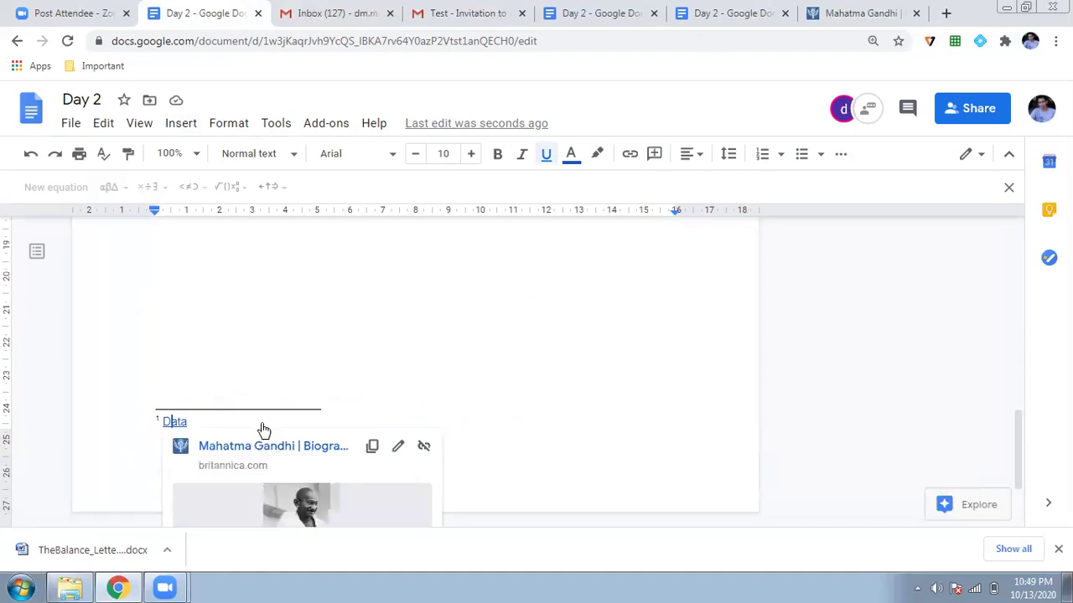
scroll(263, 430, down, 3)
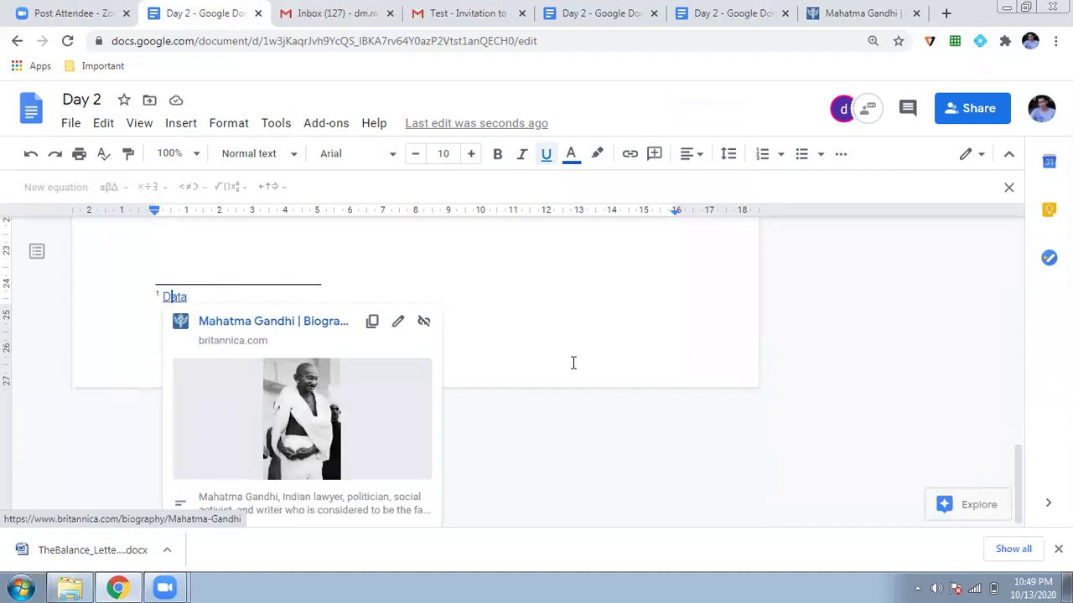
scroll(573, 363, up, 3)
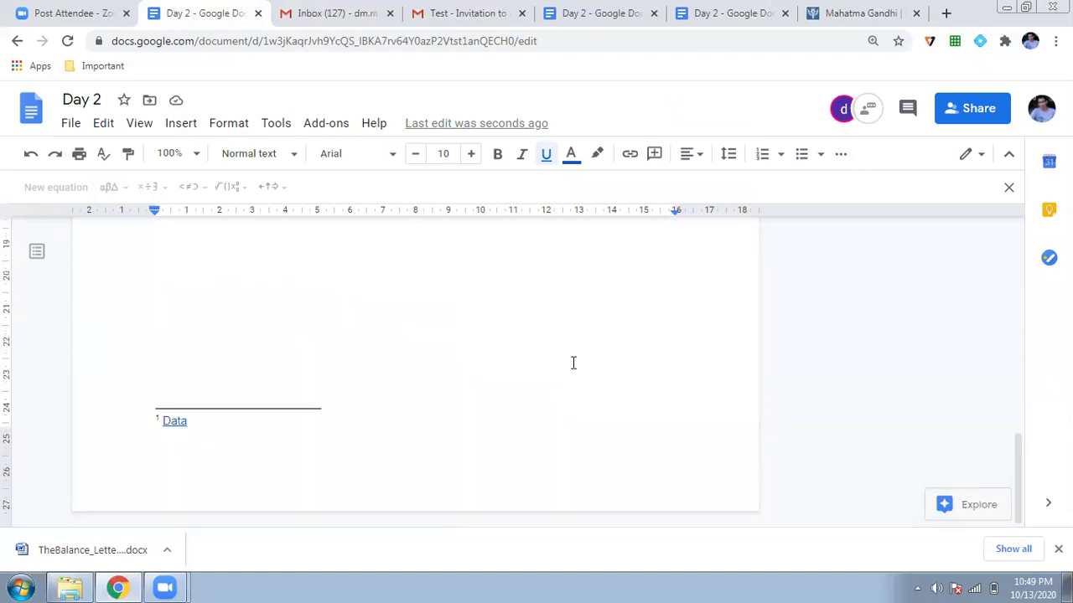
scroll(573, 363, up, 4)
scroll(573, 363, up, 2)
scroll(574, 362, up, 5)
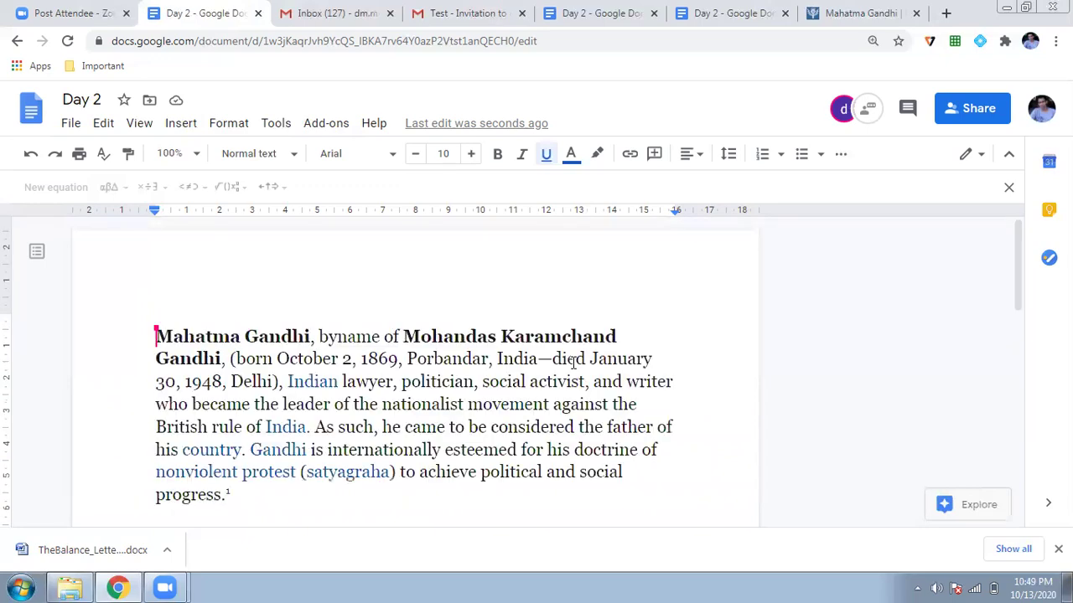